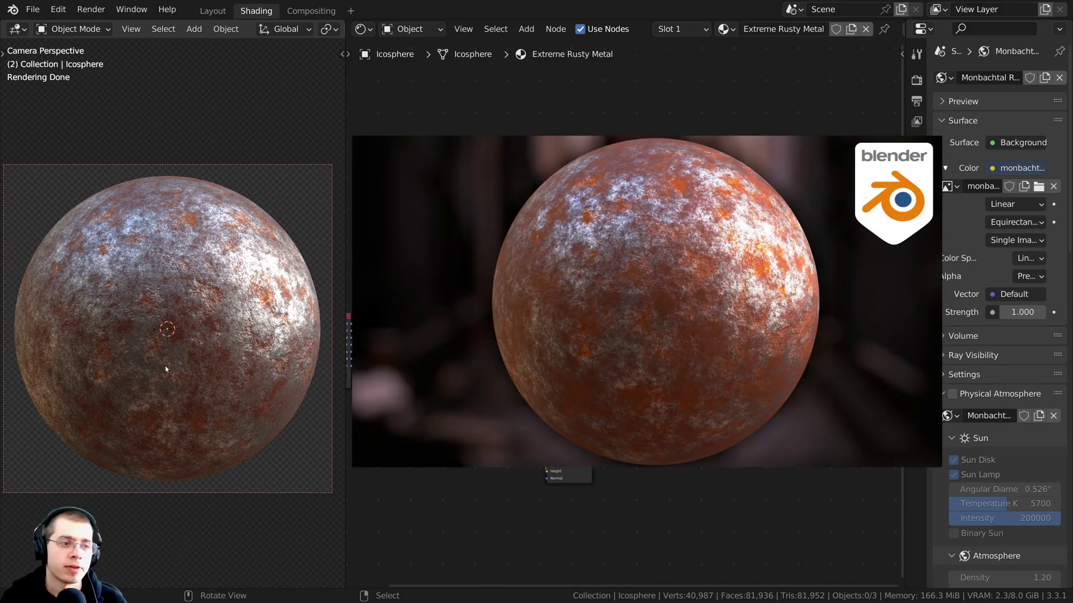
scroll(218, 369, down, 1)
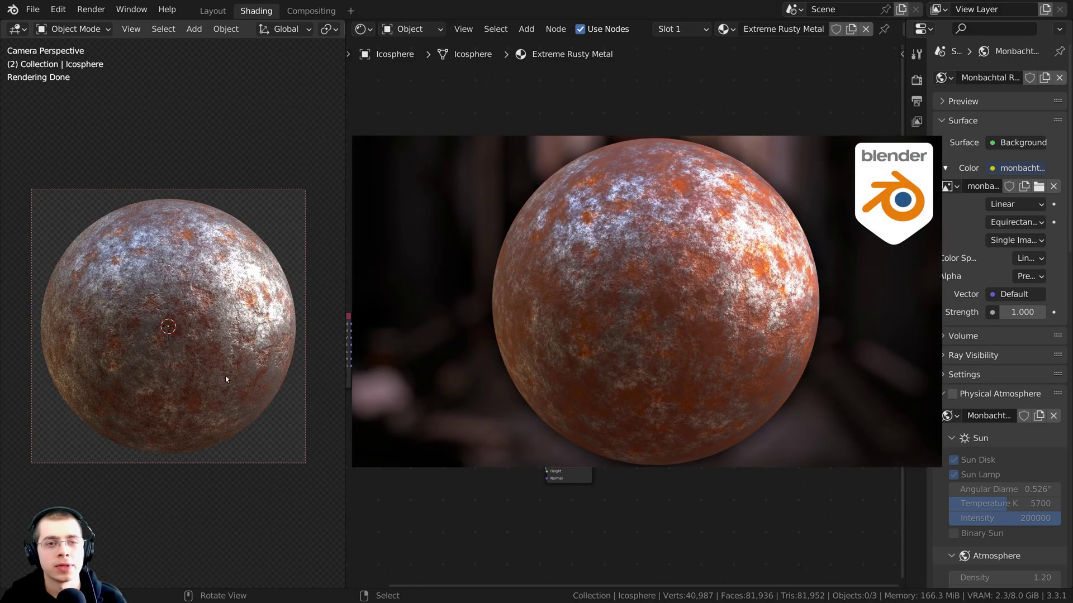
scroll(229, 377, up, 1)
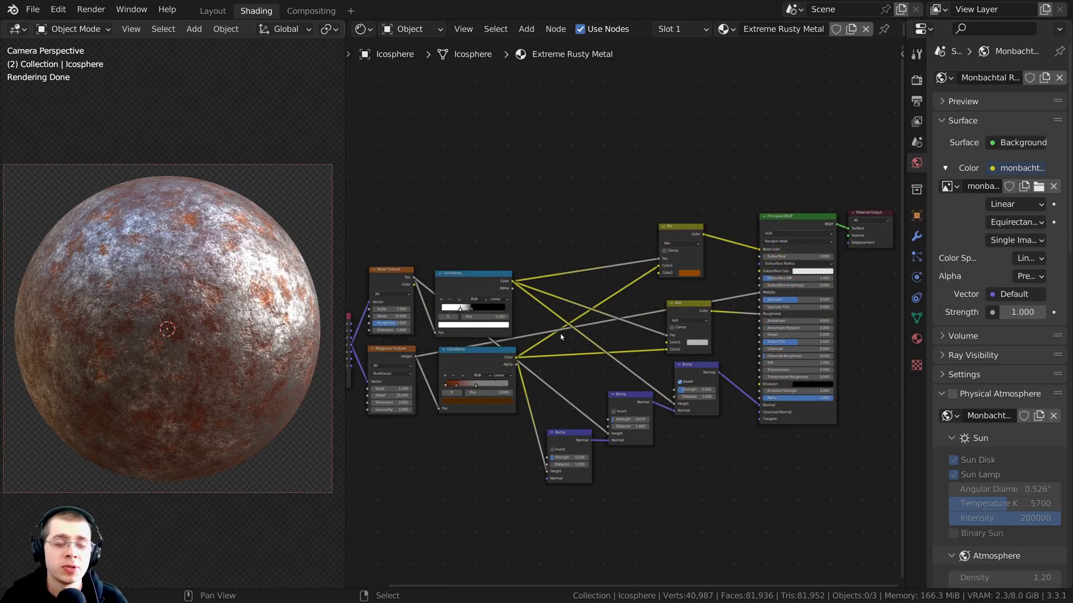
Add an Image Texture node in the empty area above the Principled BSDF node.
middle_drag(610, 324, 562, 374)
scroll(562, 375, up, 1)
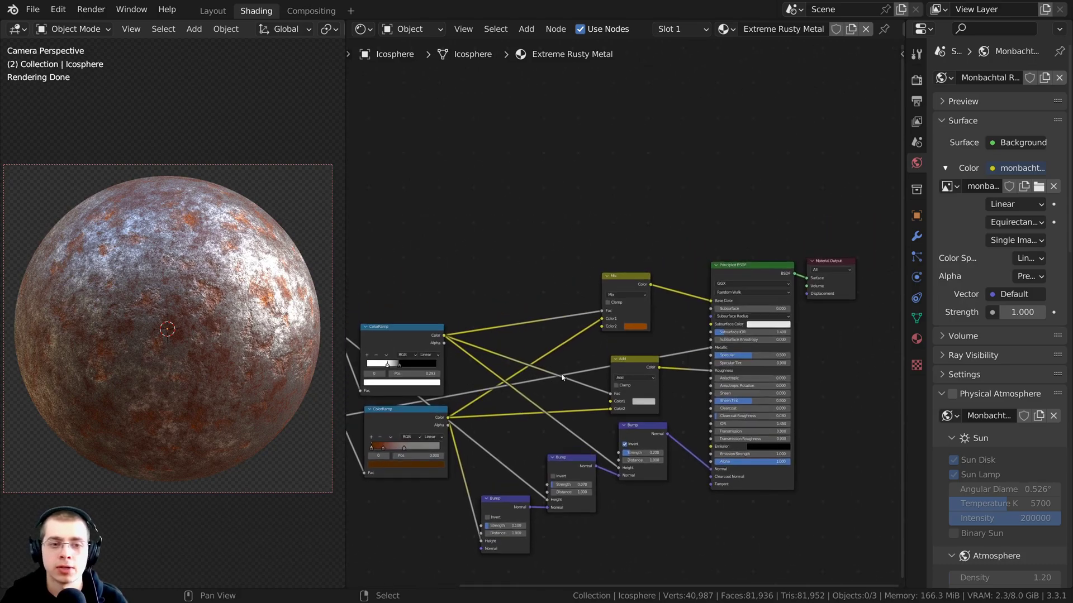
middle_drag(619, 443, 600, 506)
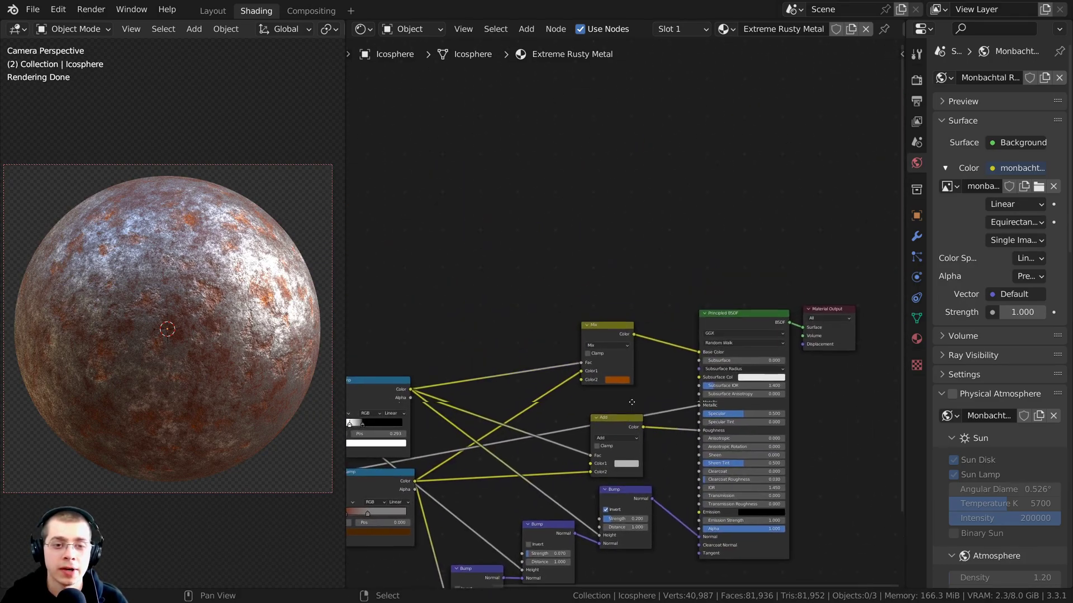
key(shift+a)
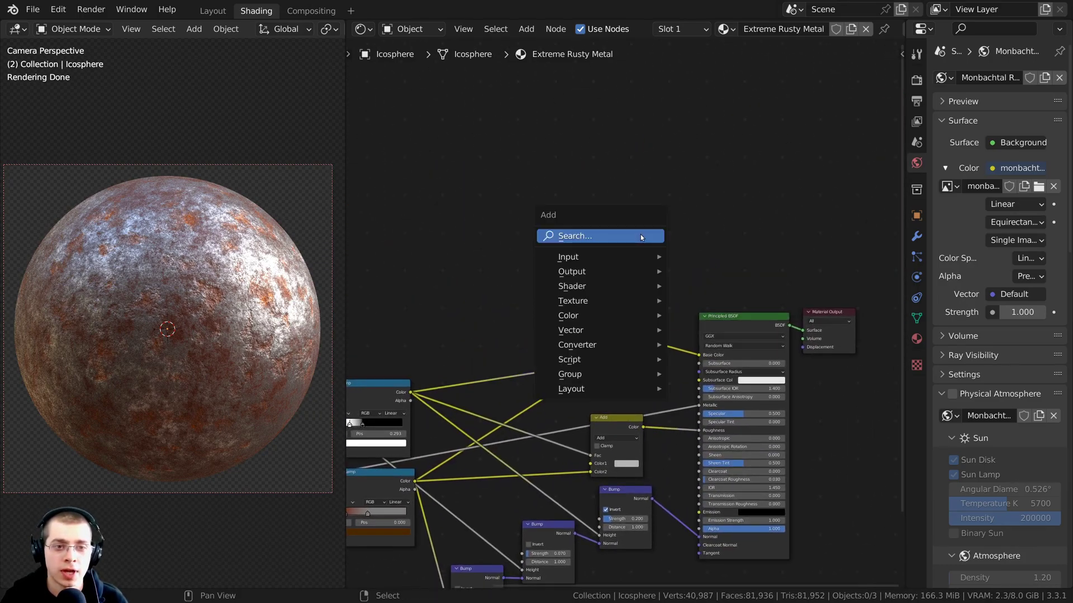
click(592, 237)
text(ima)
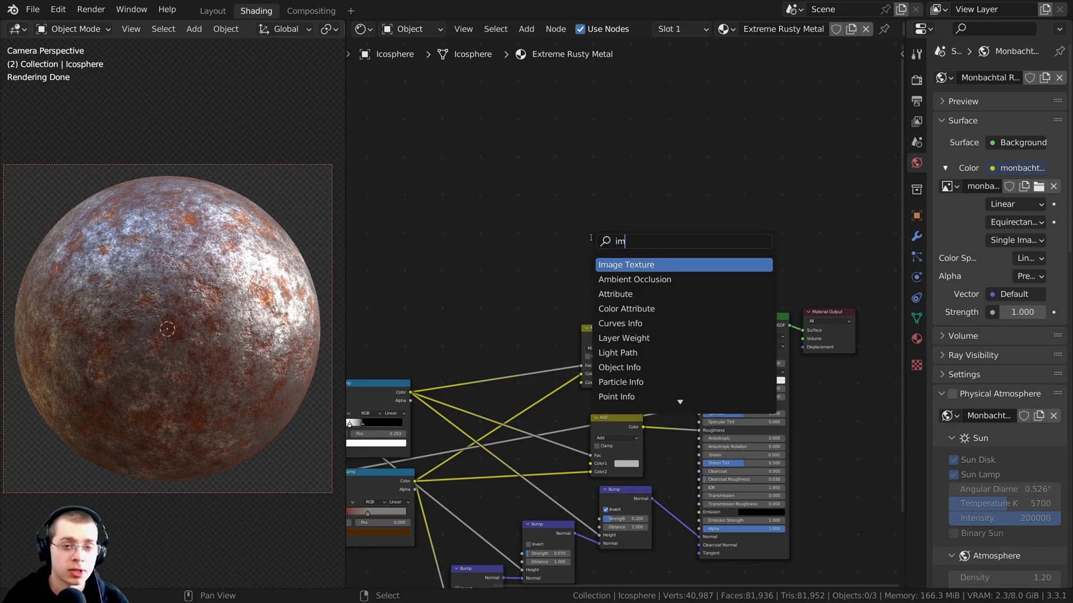
click(616, 262)
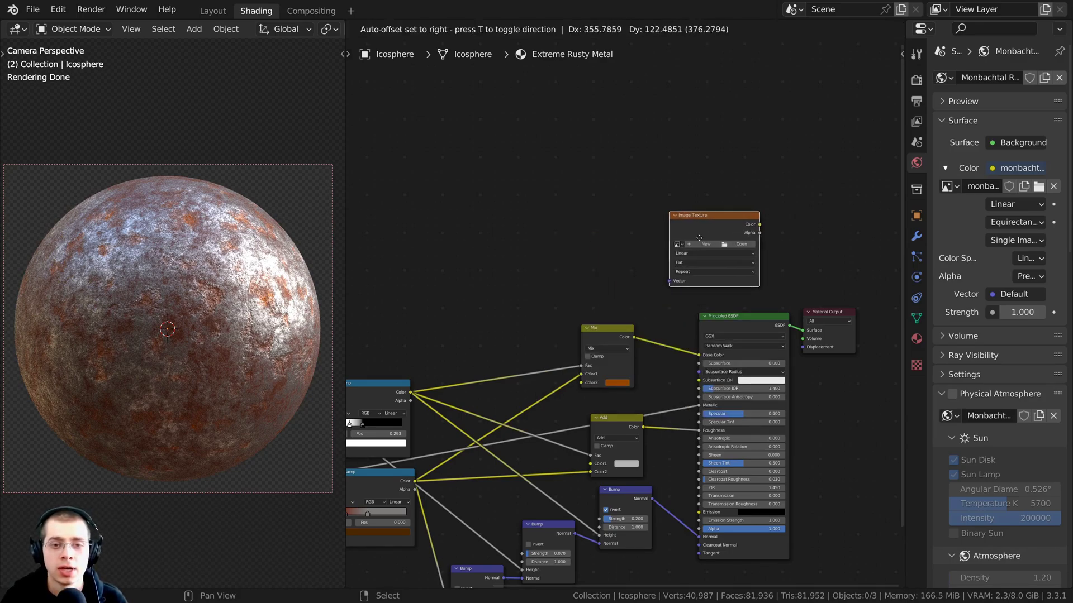
click(710, 248)
Create a new image named "Metal Metallic" at 4096 x 4096 px in the Image Texture node.
scroll(627, 381, up, 3)
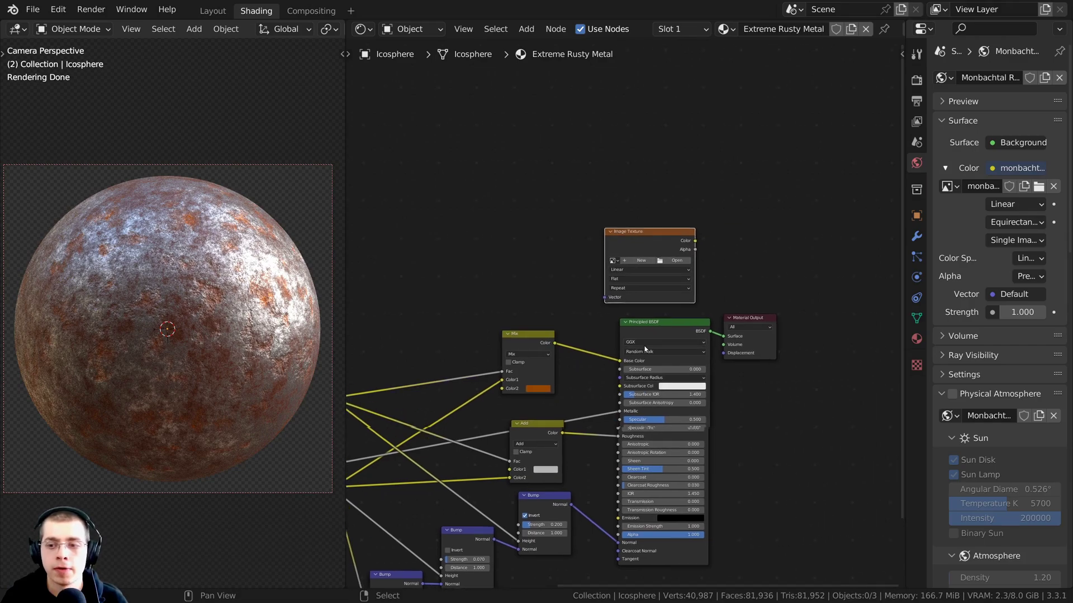
scroll(626, 382, up, 1)
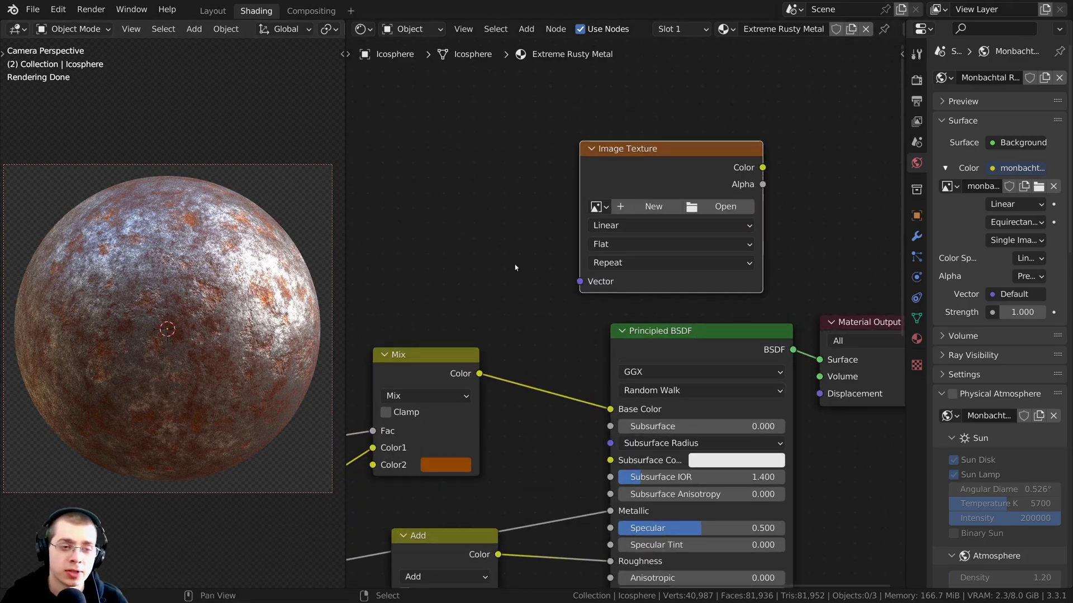
click(636, 208)
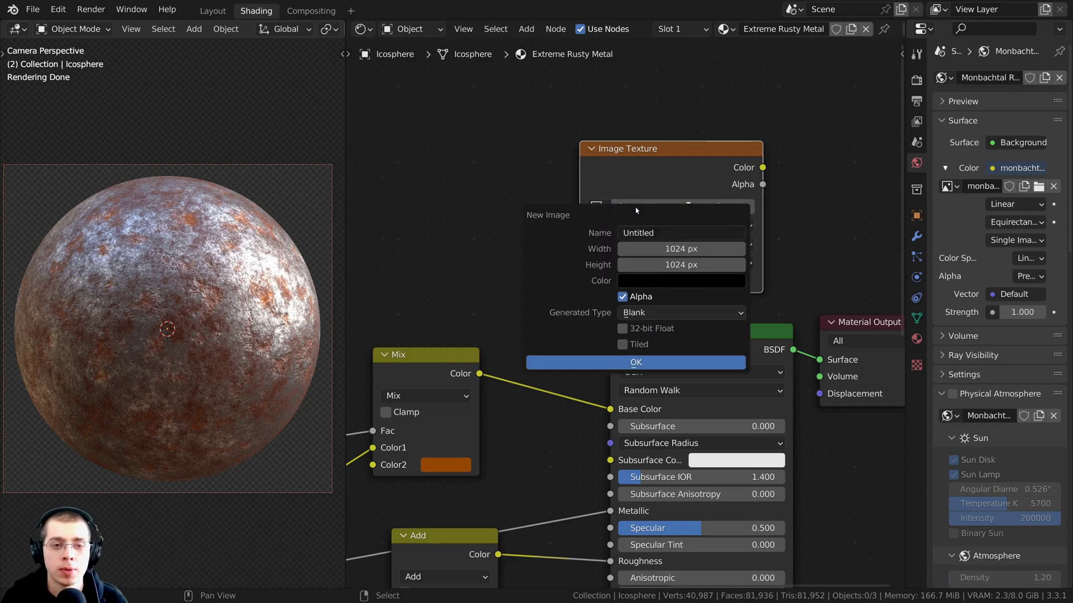
click(625, 239)
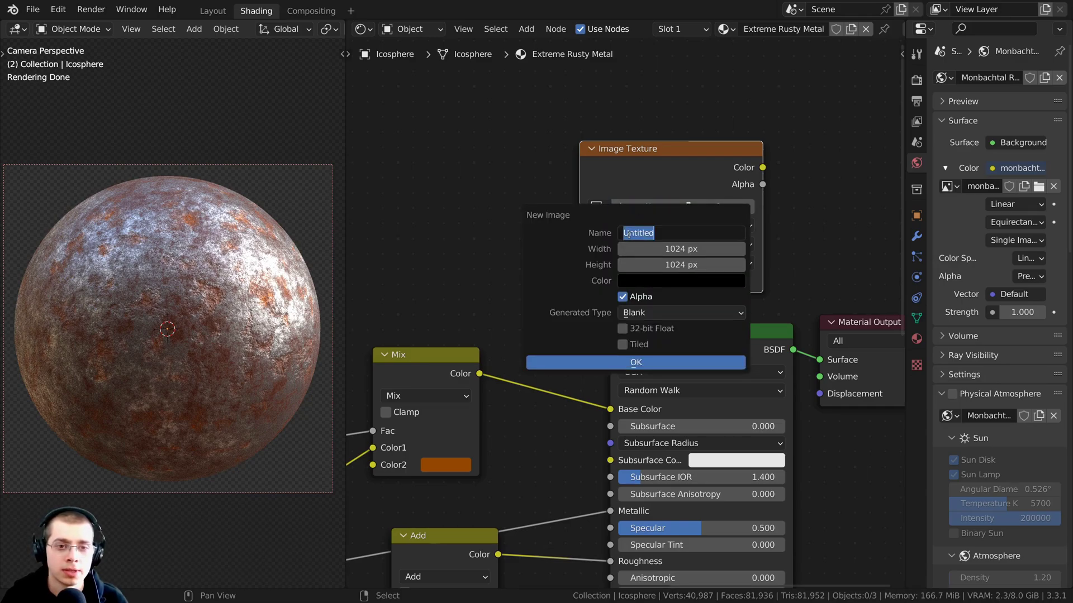
text(Metal Metallic)
key(Return)
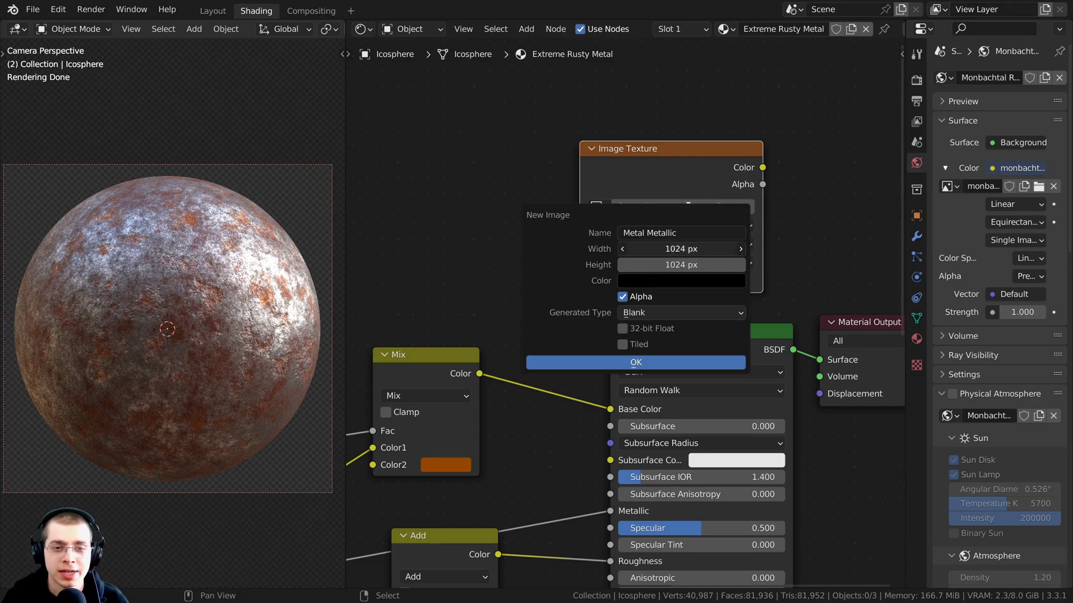
click(679, 248)
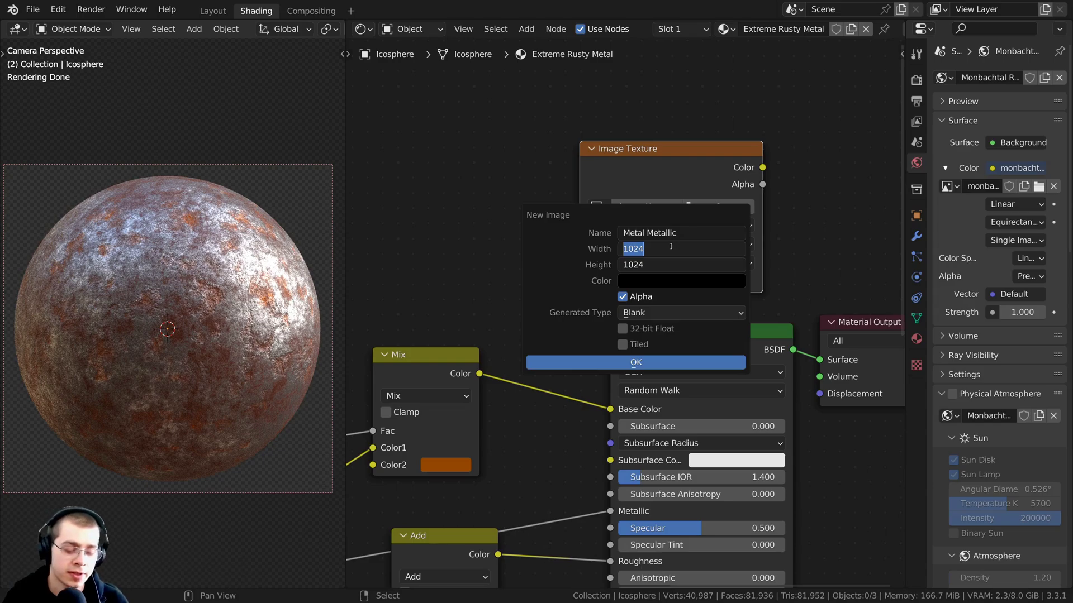
text(4096)
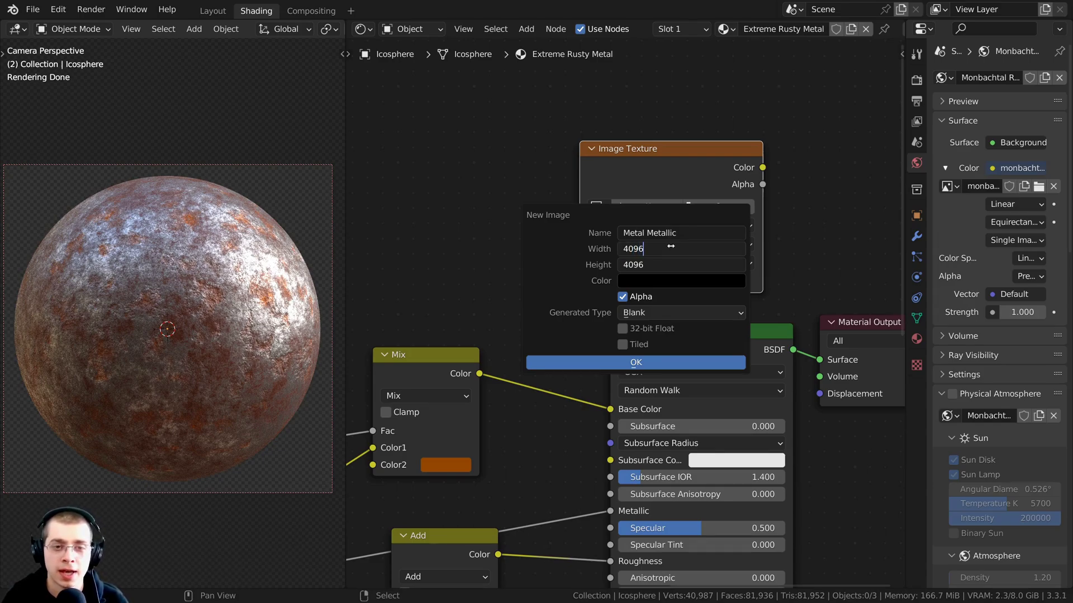
key(Return)
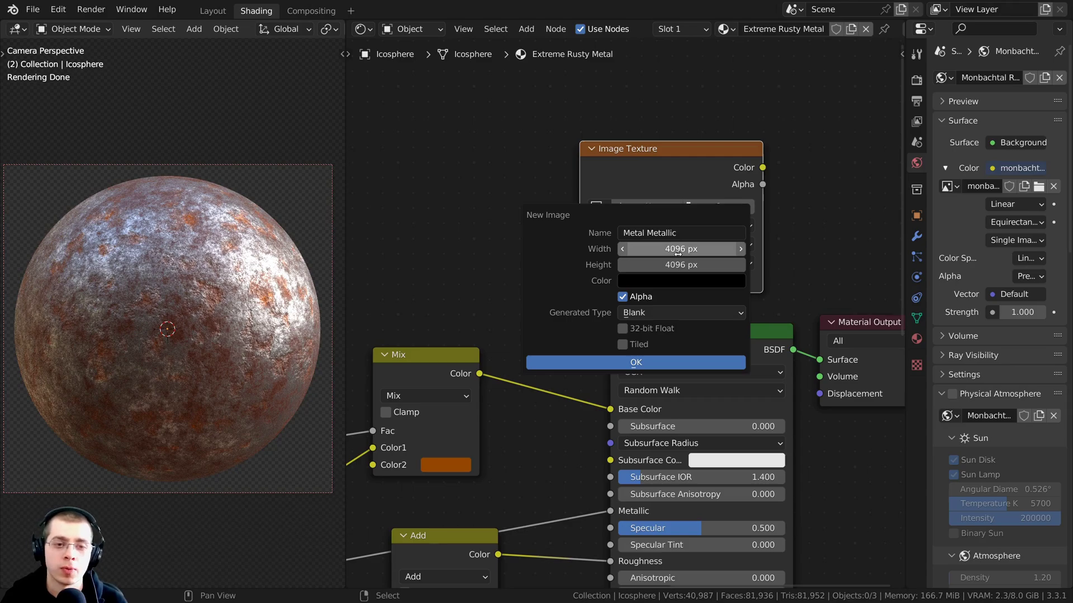
click(688, 284)
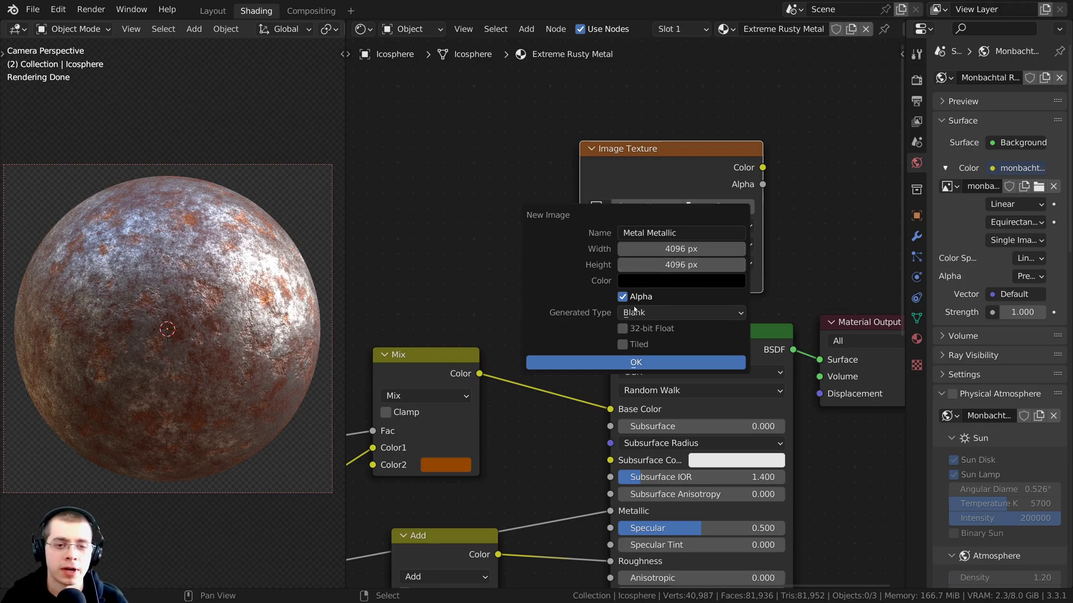
click(624, 363)
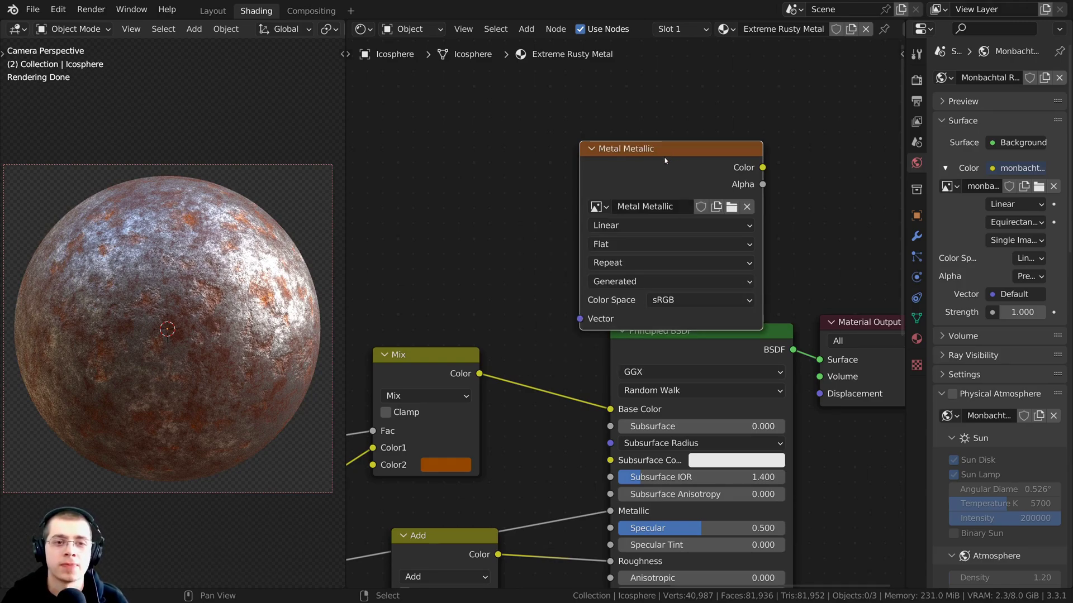
Move the Metal Metallic node clear of the Principled BSDF and set its color space to Non-Color.
drag(666, 160, 623, 135)
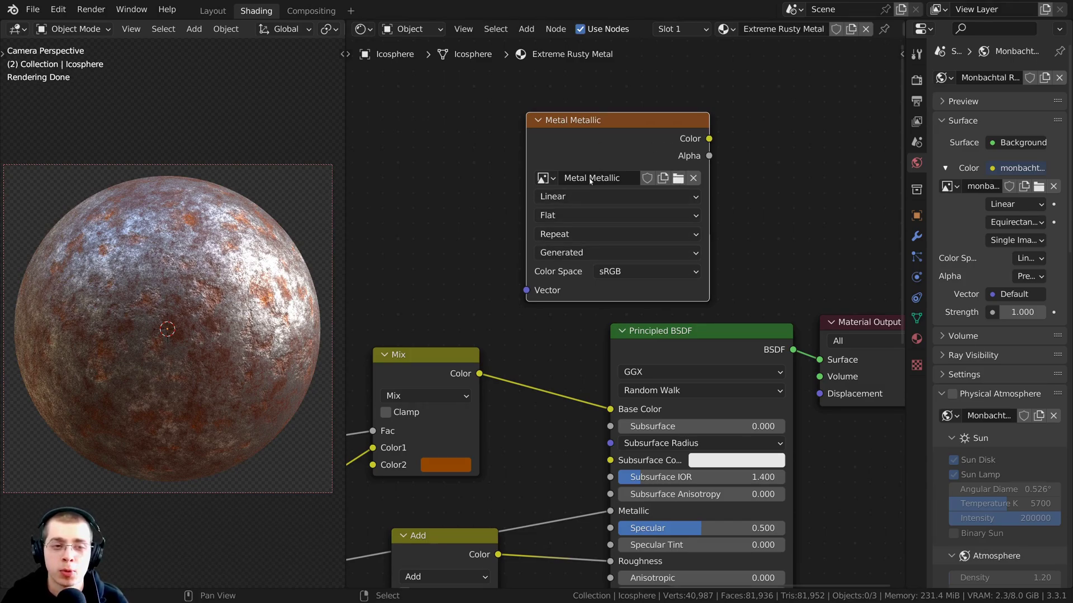
click(613, 276)
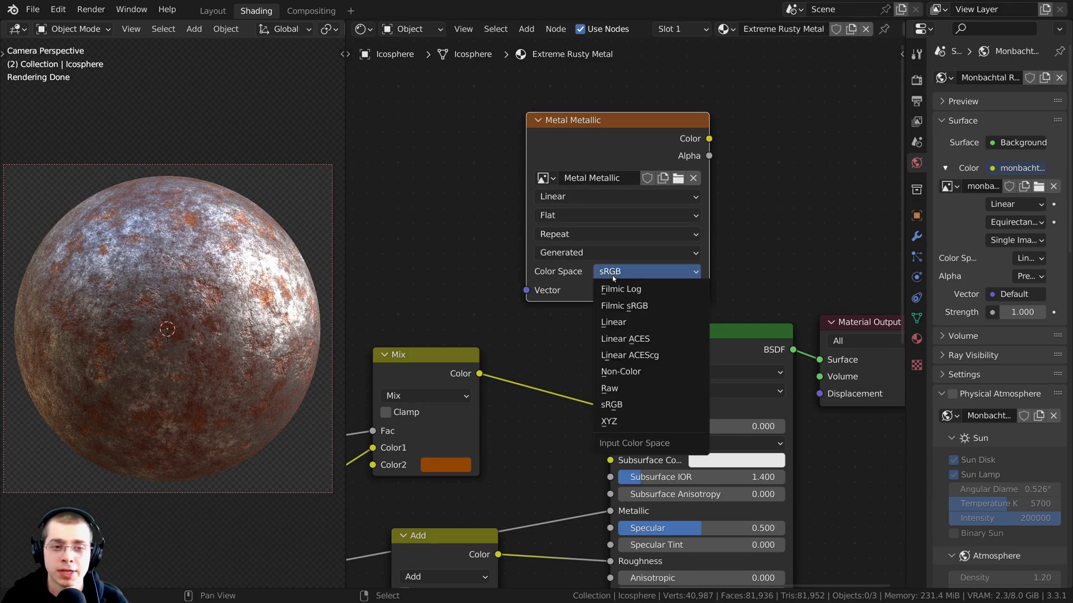
click(620, 371)
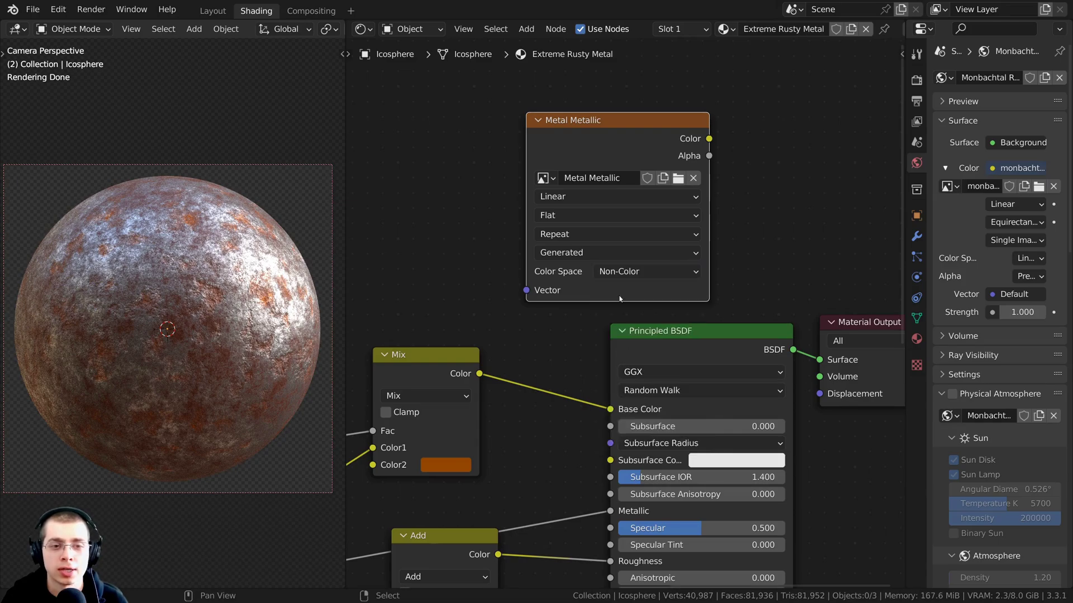
drag(604, 128, 580, 117)
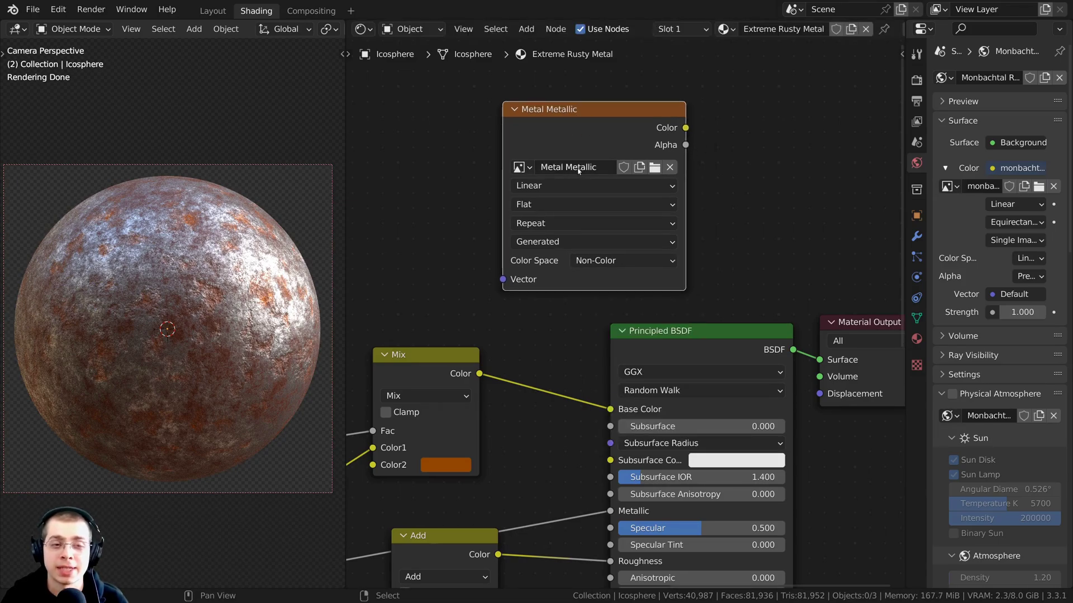
Examine the Principled BSDF's inputs and the color space options of the Metal Metallic texture node.
middle_drag(584, 346, 599, 315)
middle_drag(613, 372, 652, 284)
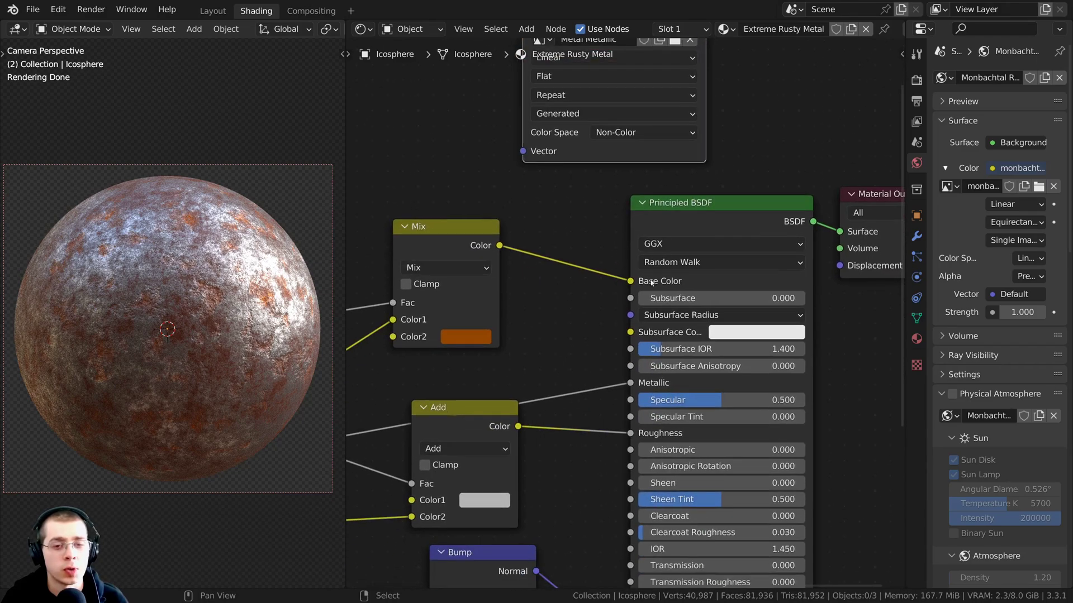
scroll(659, 345, down, 1)
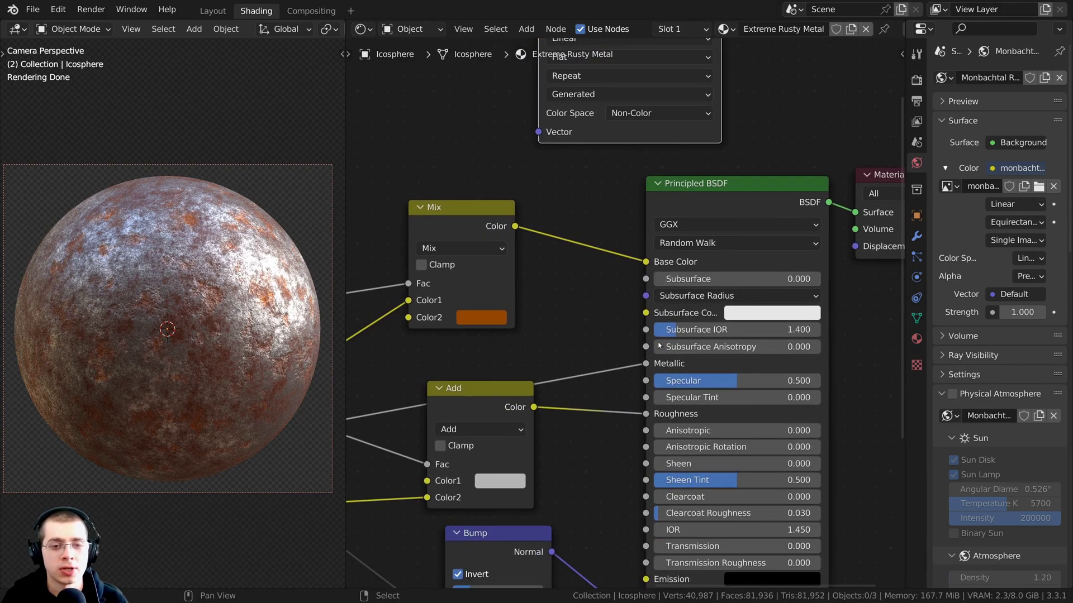
scroll(651, 253, down, 1)
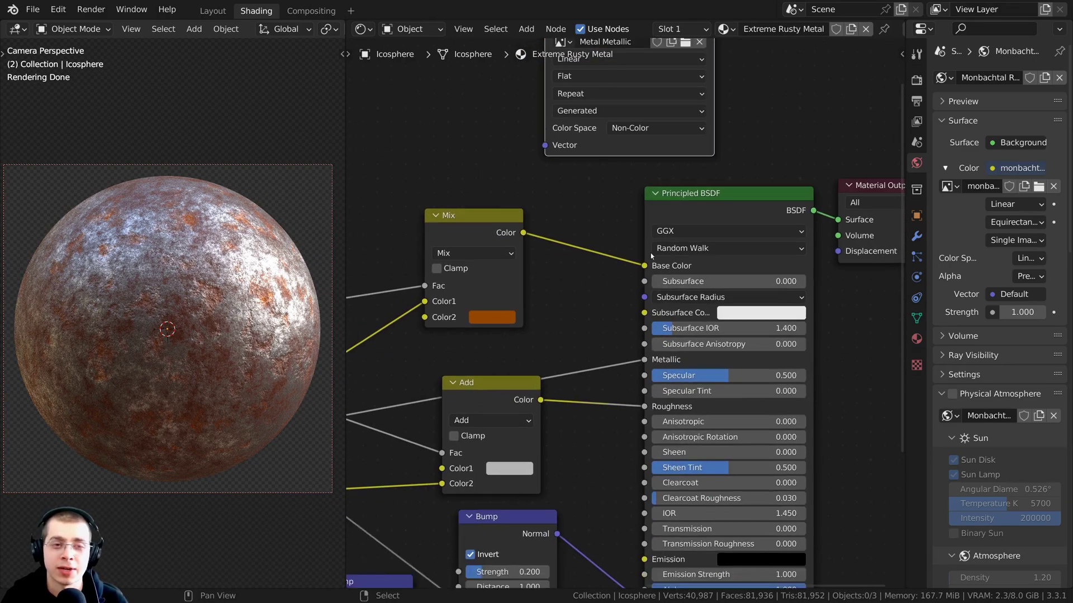
middle_drag(642, 312, 629, 430)
scroll(629, 314, up, 1)
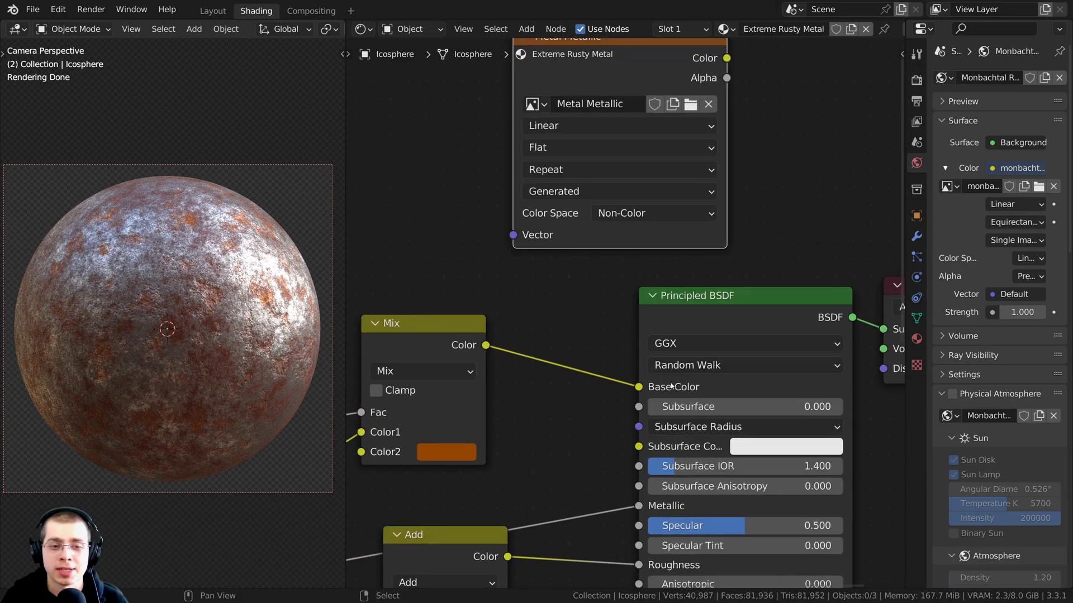
click(614, 213)
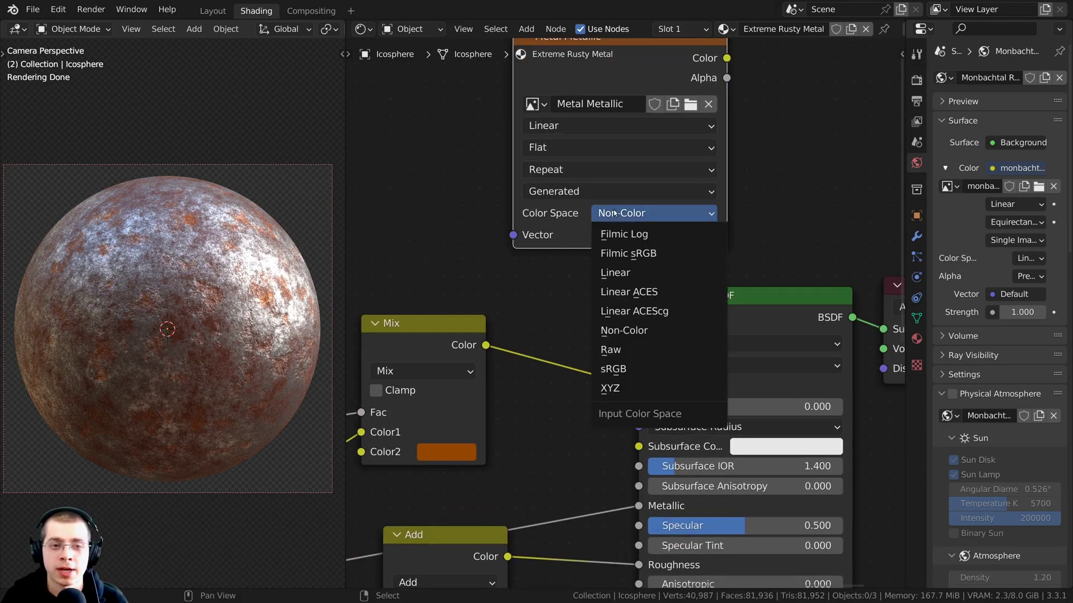
click(625, 331)
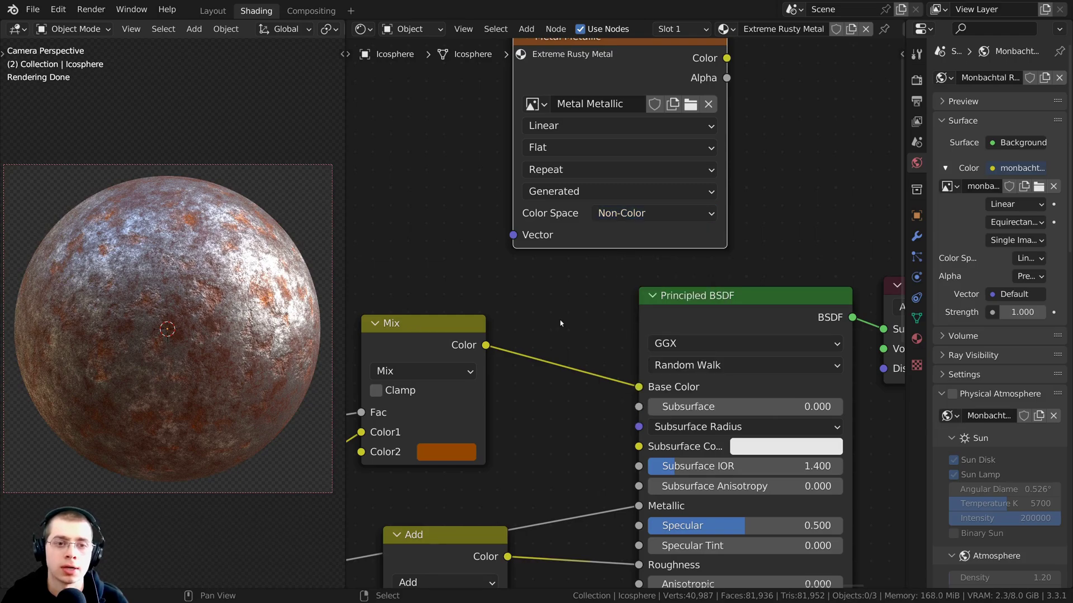
scroll(571, 313, down, 1)
middle_drag(571, 313, 574, 333)
Select the icosphere and add a UV Editing workspace.
click(239, 327)
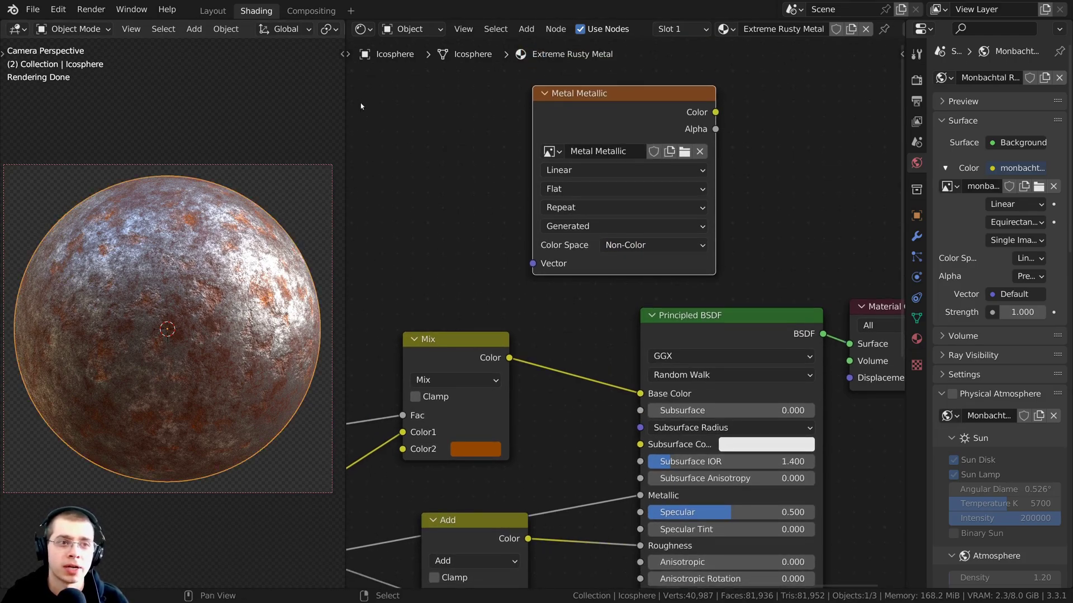
click(351, 11)
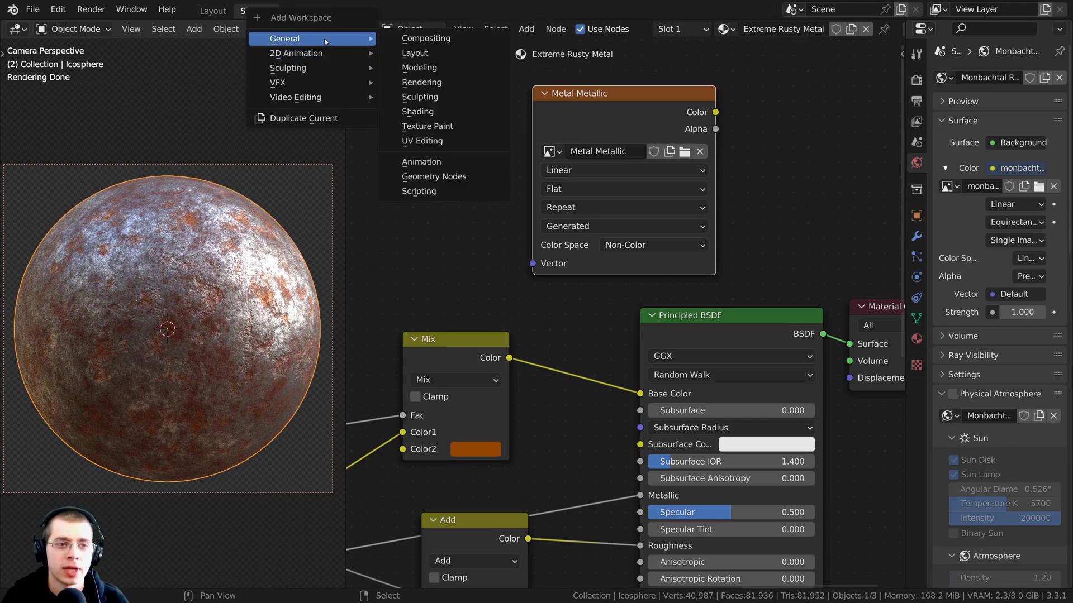
click(431, 143)
Select the whole icosphere mesh and unwrap it with Smart UV Project using an island margin of 0.001.
middle_drag(613, 305, 692, 292)
scroll(696, 177, up, 7)
key(a)
middle_drag(651, 358, 627, 383)
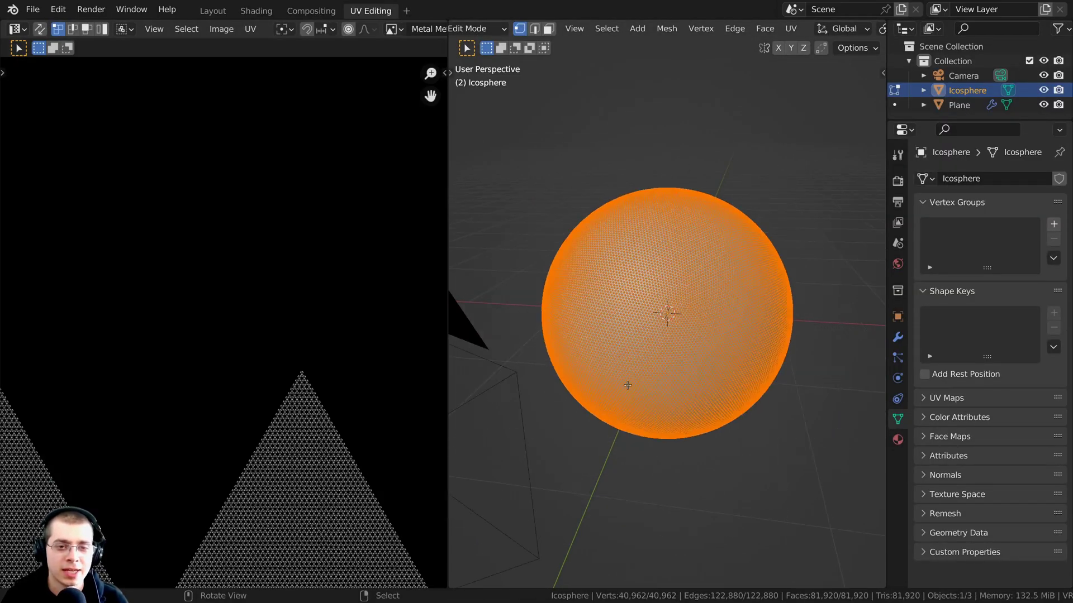
middle_drag(704, 290, 699, 313)
scroll(368, 387, down, 1)
scroll(369, 387, down, 2)
scroll(685, 300, down, 1)
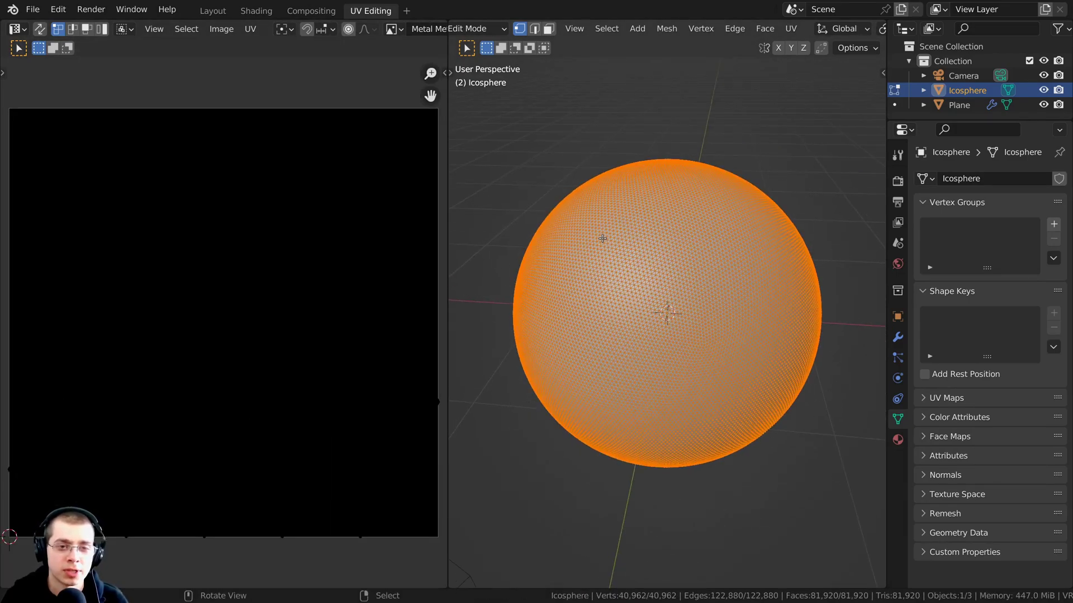
key(u)
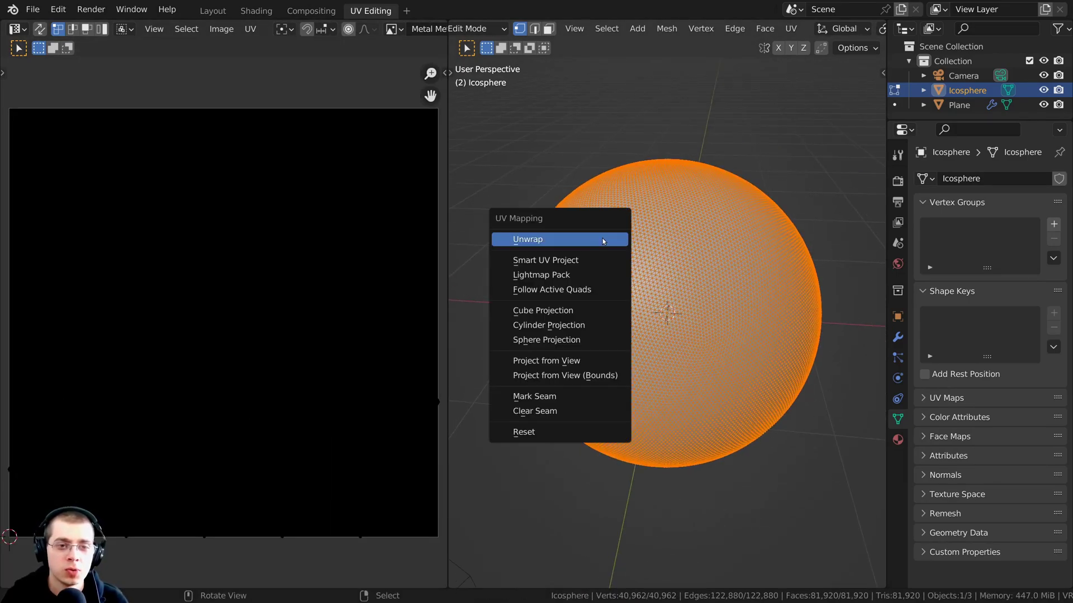
click(540, 266)
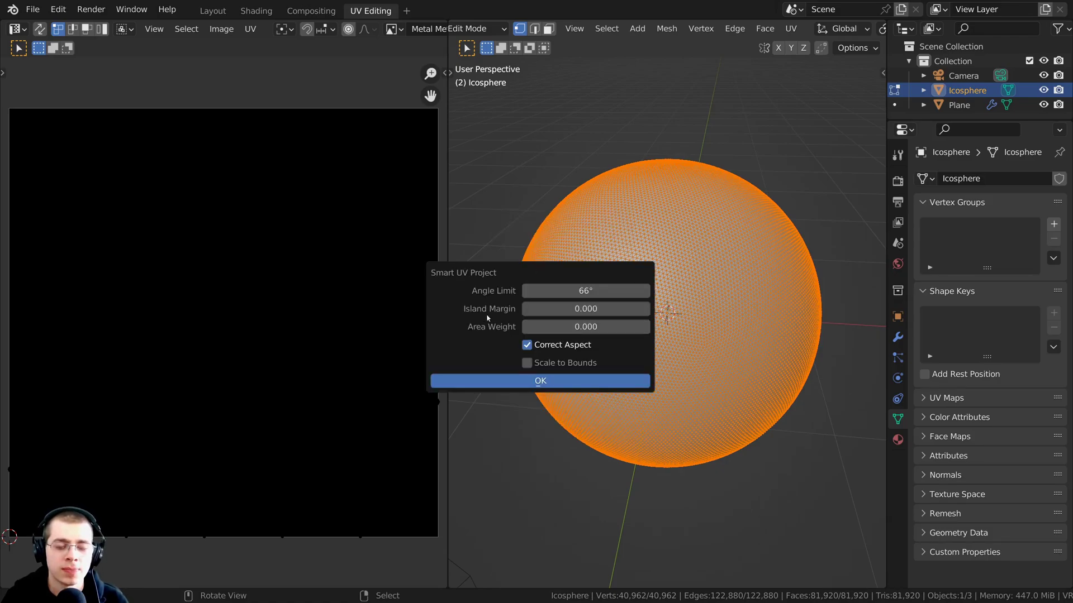
click(567, 311)
text(0.0)
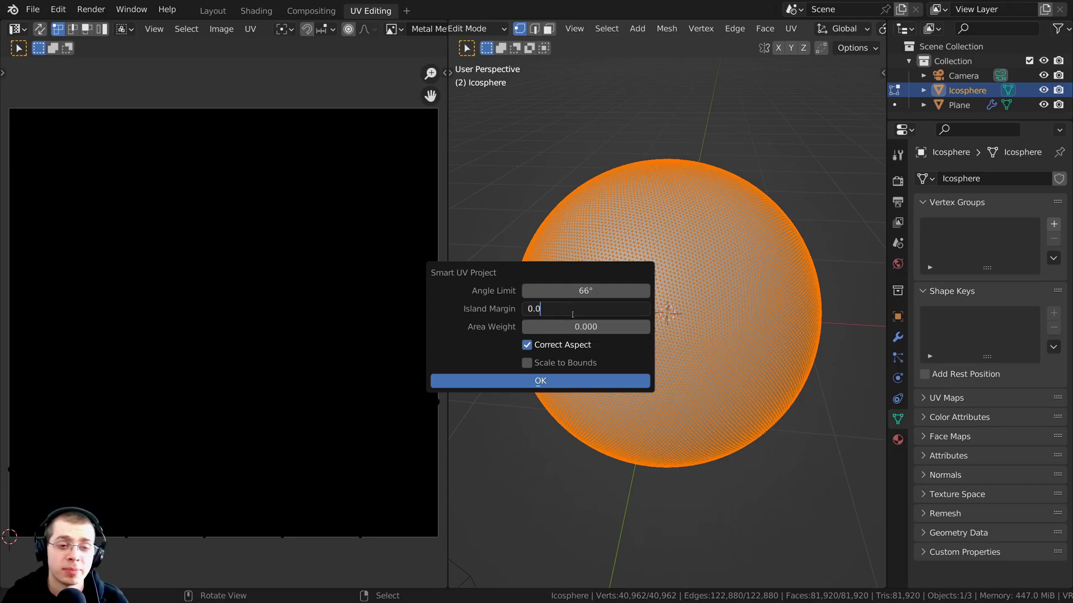
text(01)
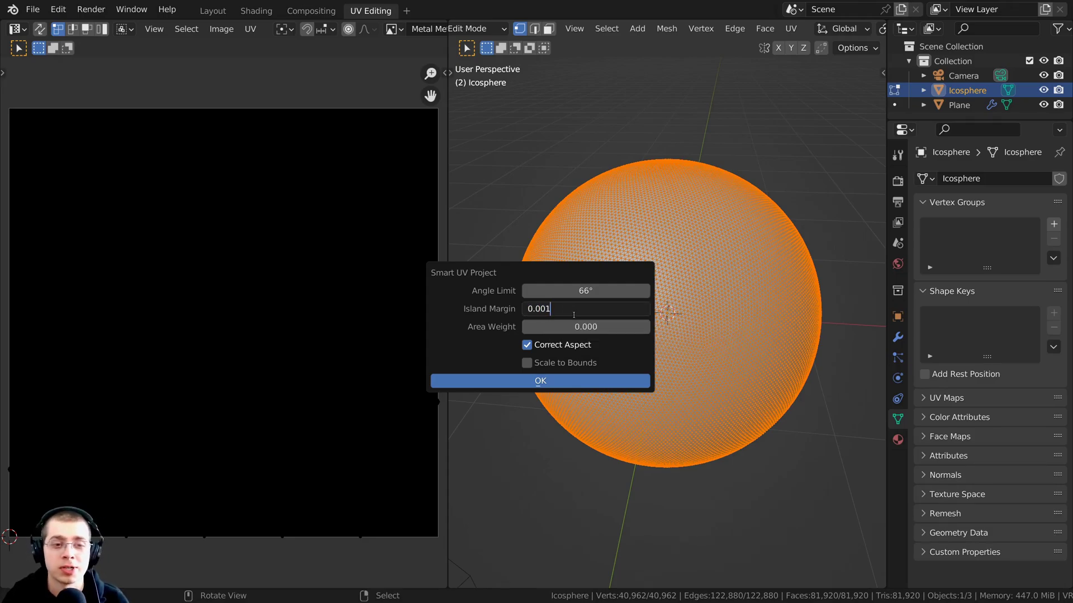
key(Return)
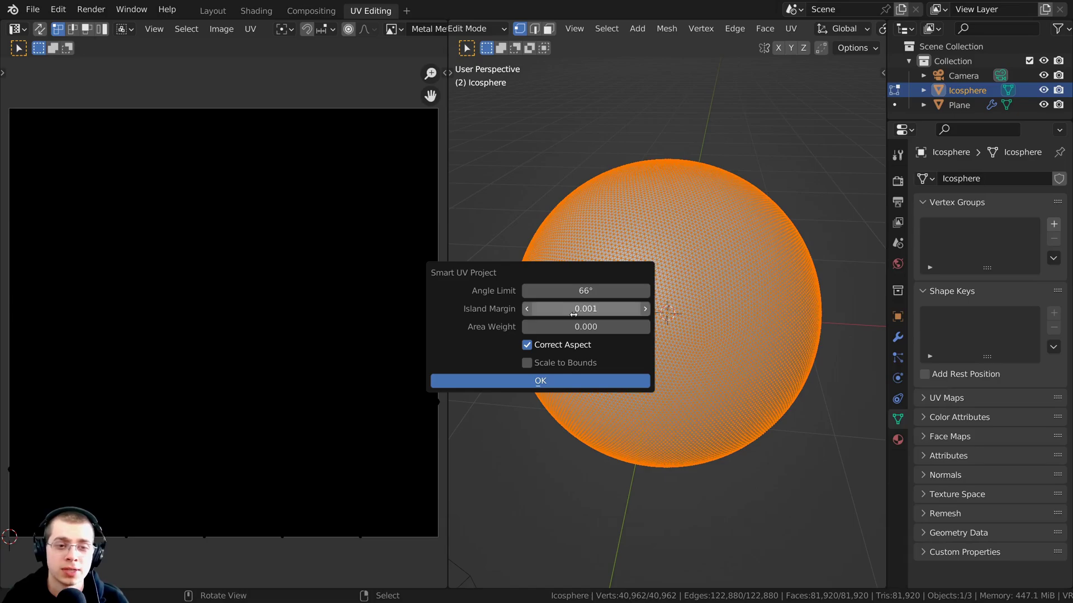
click(570, 380)
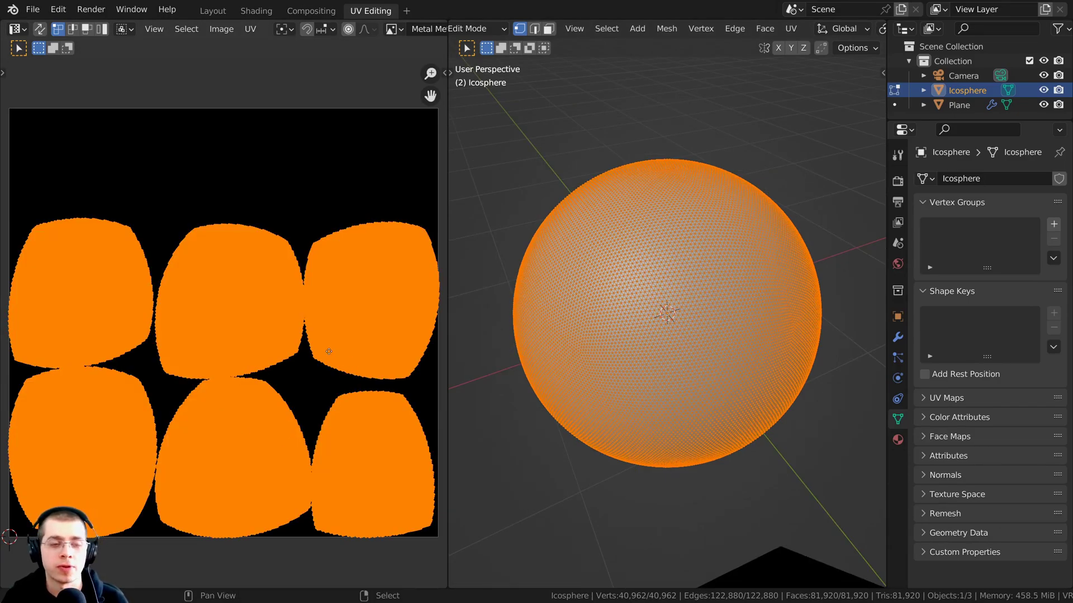
Examine the spacing between the icosphere's UV islands, isolating a single island for a closer look.
scroll(346, 352, up, 6)
middle_drag(159, 394, 404, 331)
scroll(230, 291, up, 6)
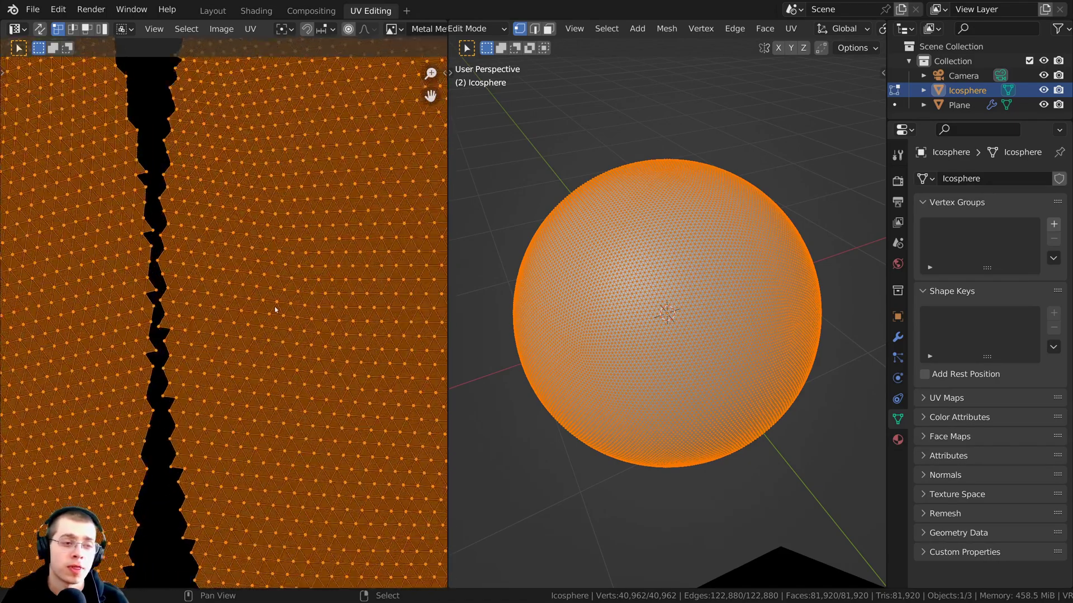
scroll(224, 284, down, 5)
key(alt+a)
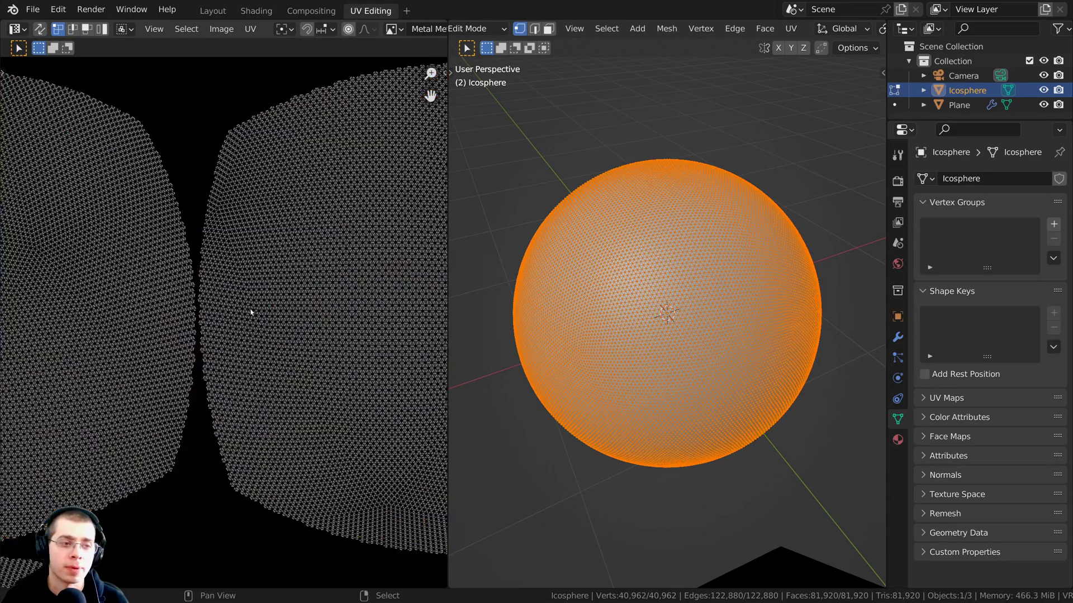
scroll(252, 311, down, 2)
key(l)
key(KP_Decimal)
scroll(248, 296, up, 2)
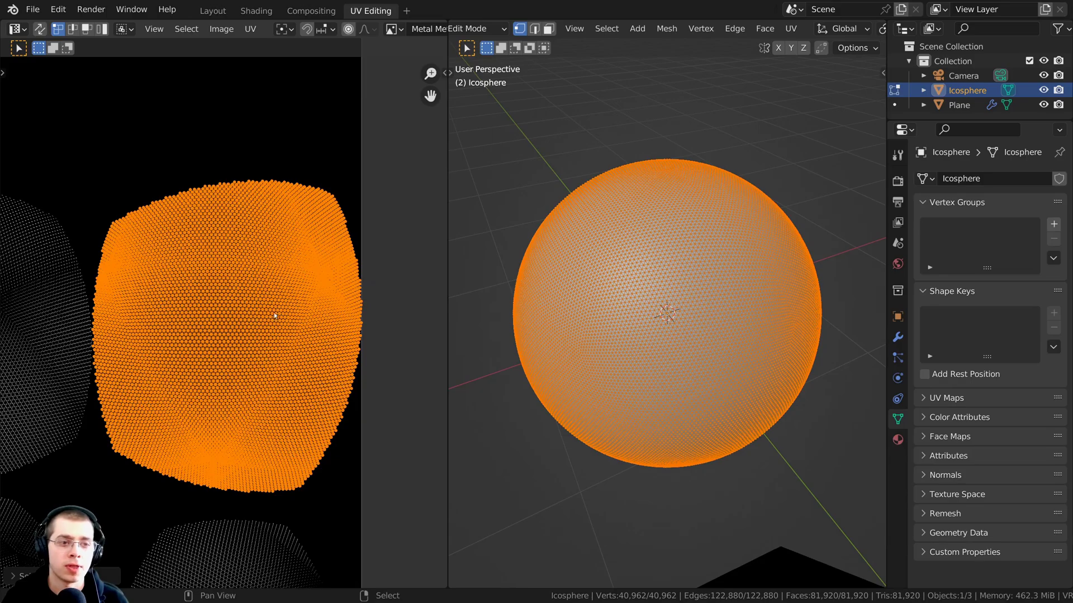
scroll(253, 317, down, 3)
key(g)
right_click(362, 209)
middle_drag(145, 415, 313, 345)
key(alt+a)
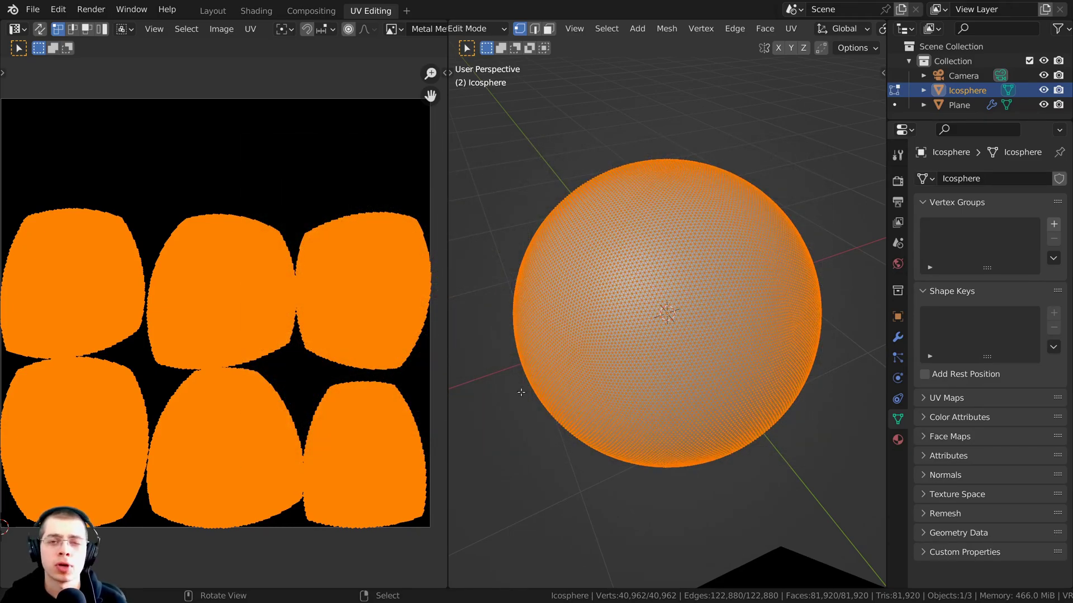
scroll(577, 235, up, 2)
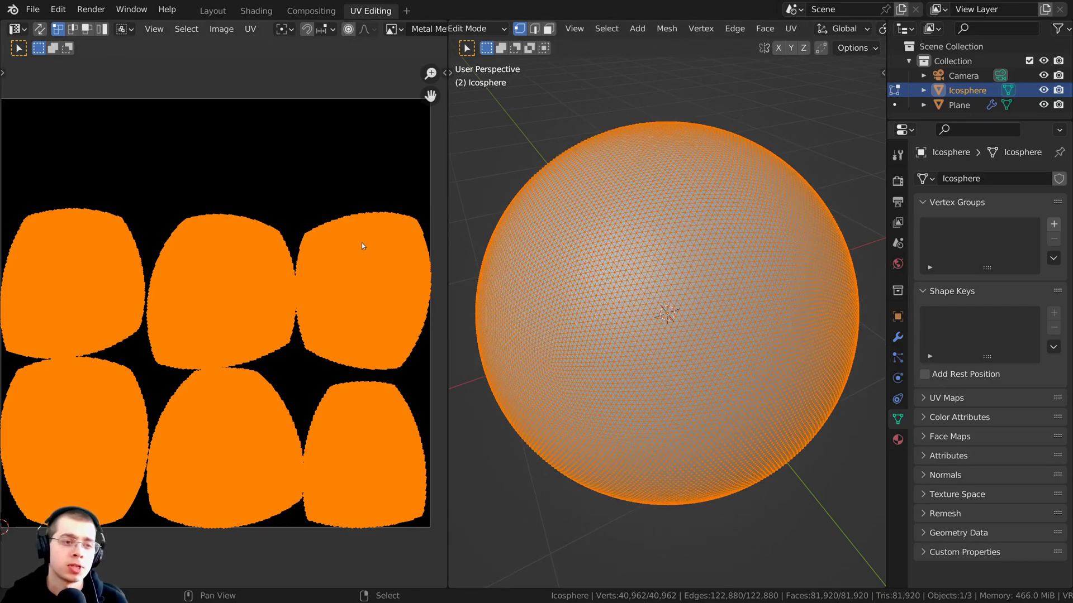
middle_drag(277, 322, 277, 309)
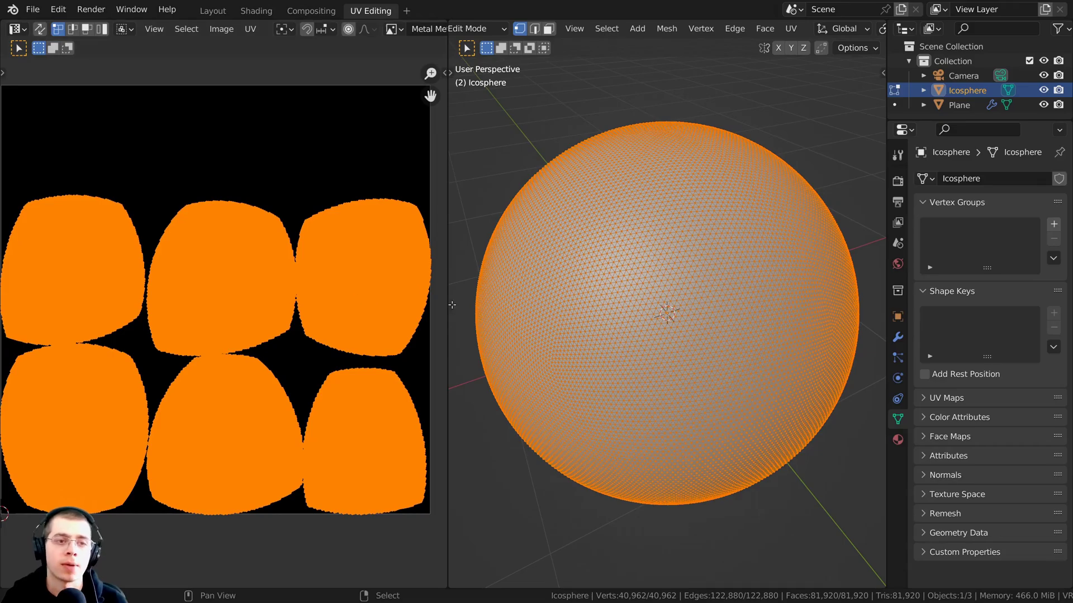
Return to the Shading workspace and show the render properties in a widened Properties editor.
click(252, 12)
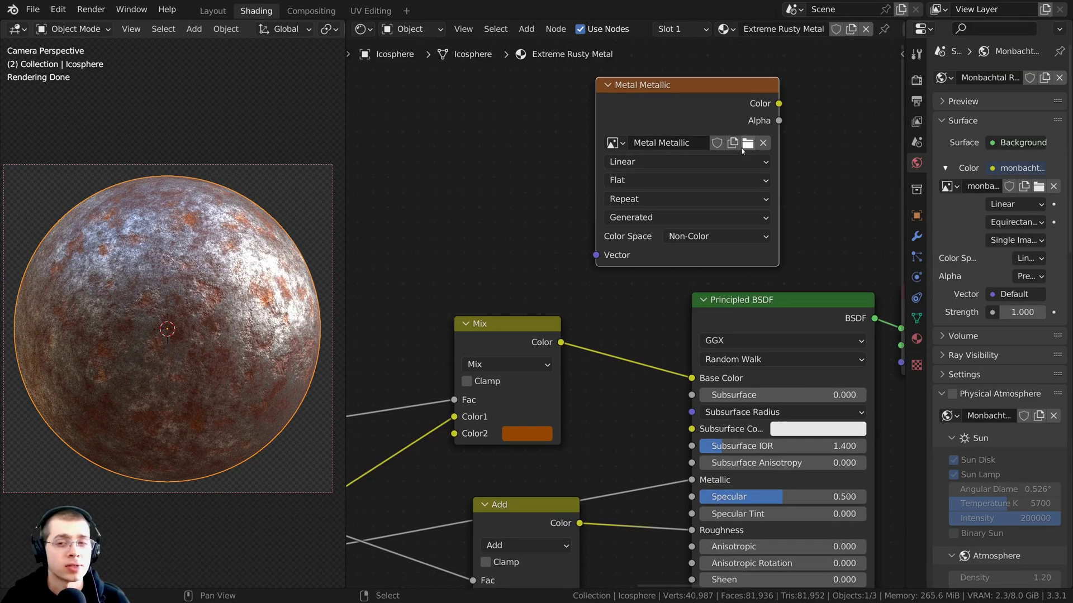
click(916, 81)
drag(903, 139, 836, 142)
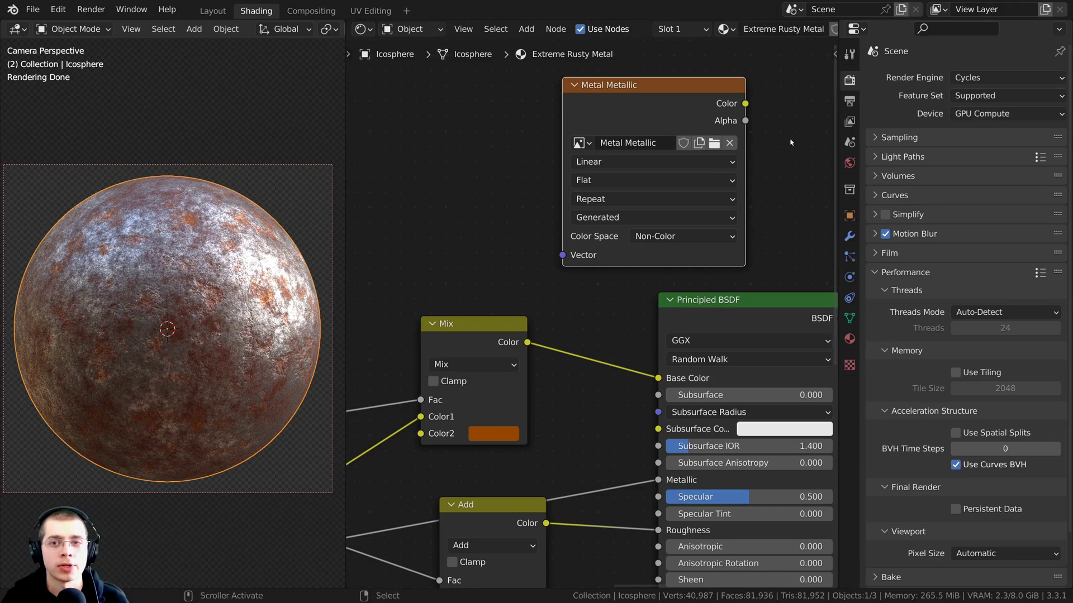
scroll(792, 142, down, 2)
Set the render engine to Cycles.
click(956, 78)
click(956, 81)
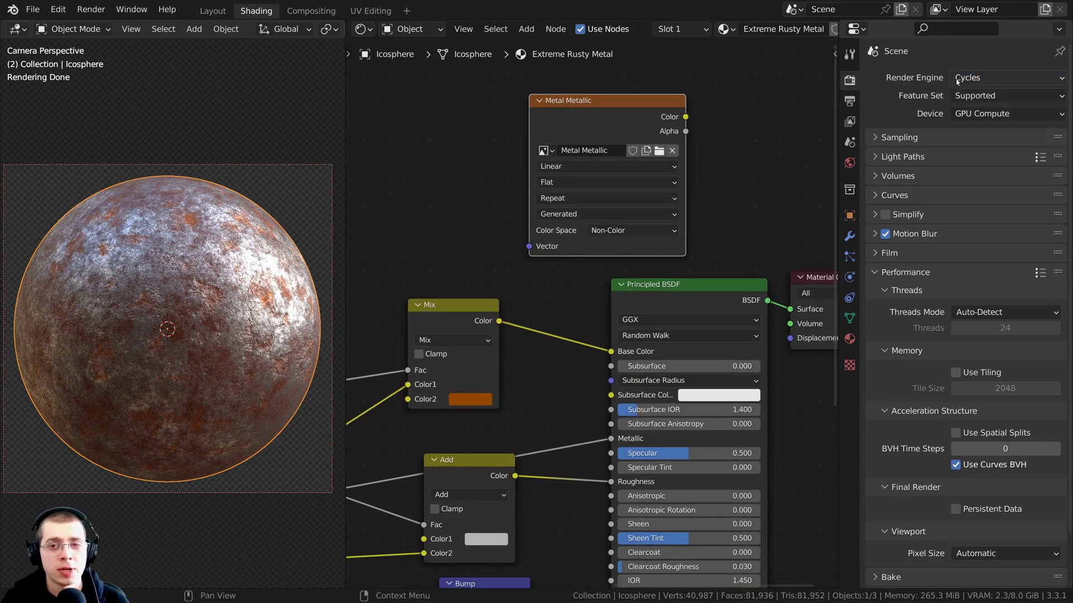
click(957, 79)
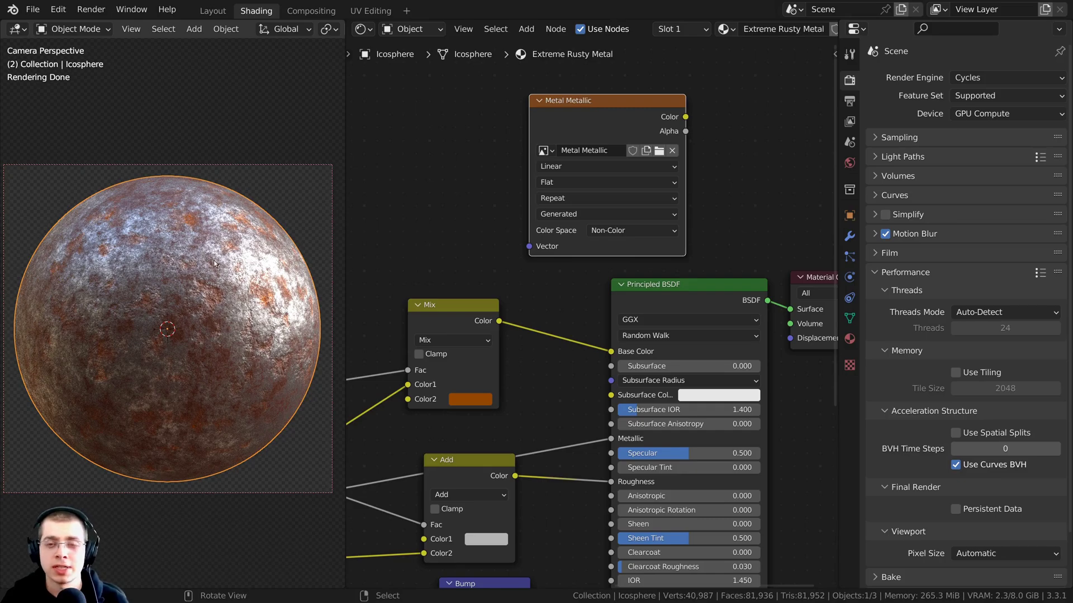
click(953, 81)
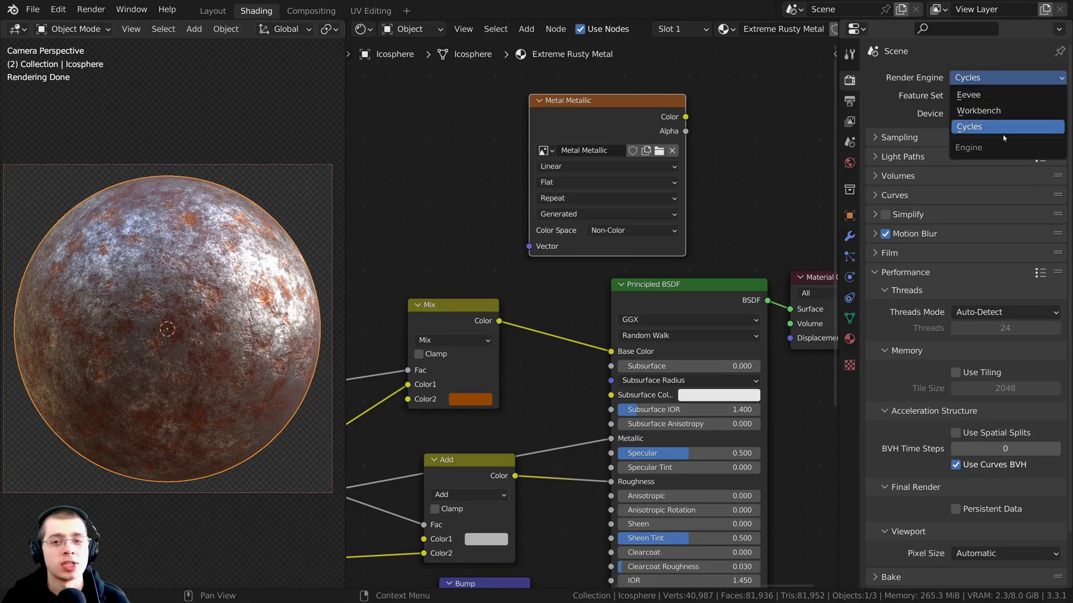
click(982, 128)
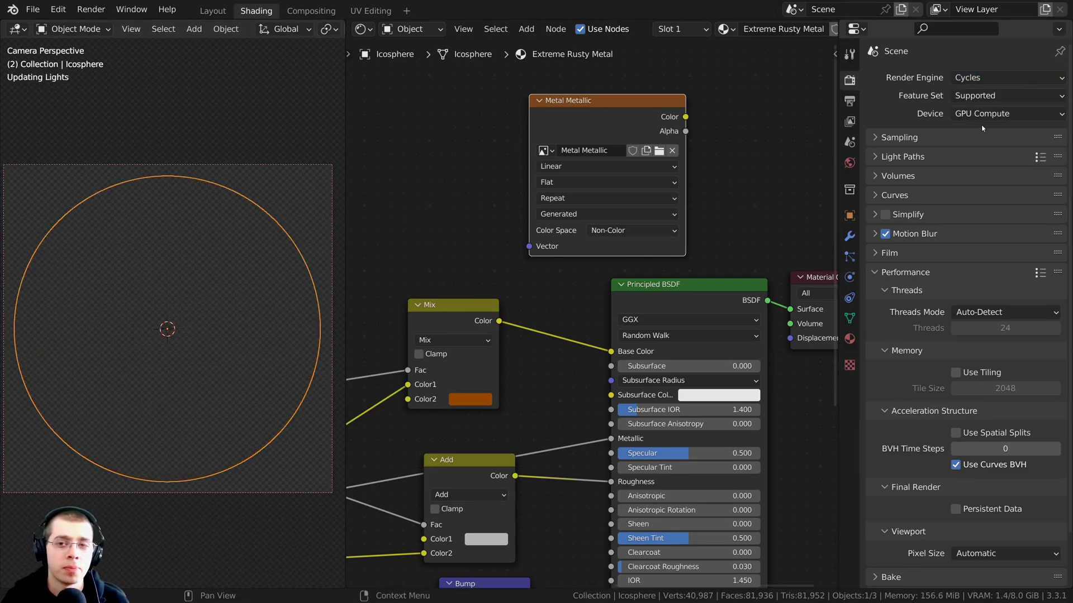
click(960, 79)
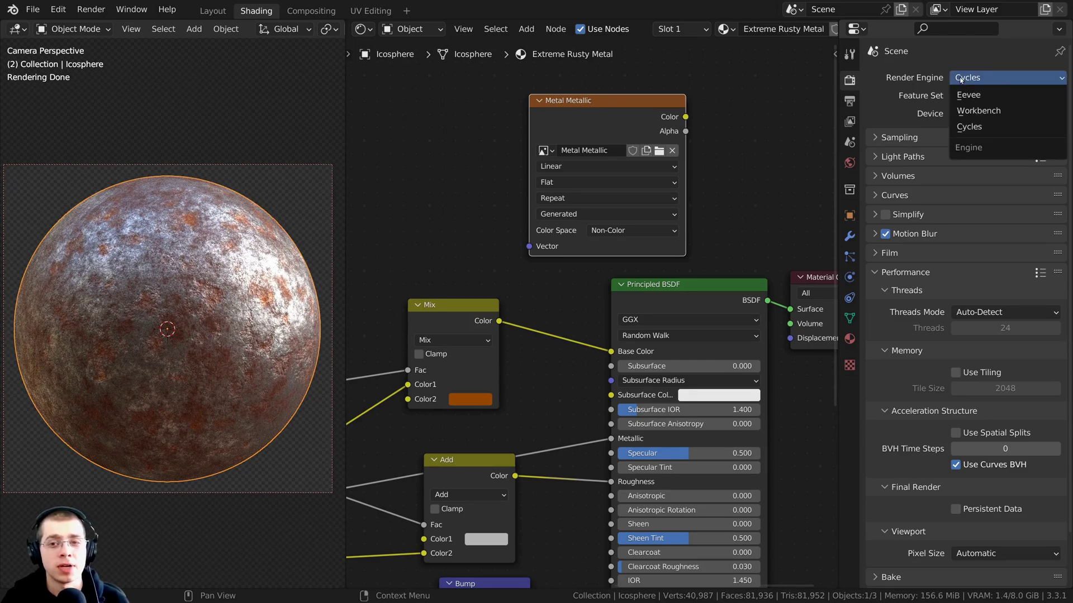
click(972, 127)
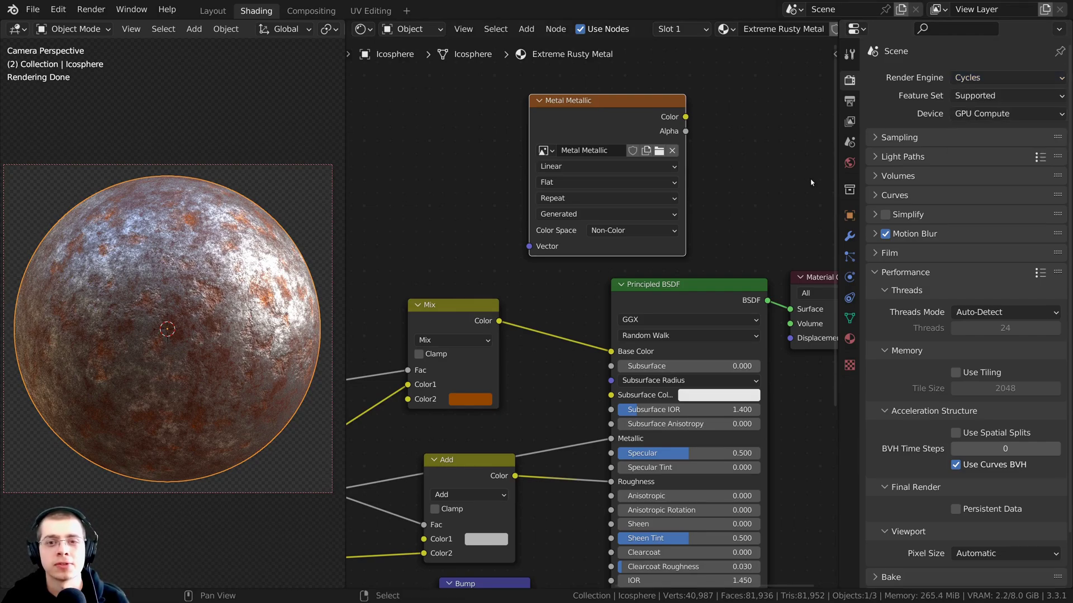
Set the render samples to 10 and collapse the Sampling and Performance settings.
click(870, 137)
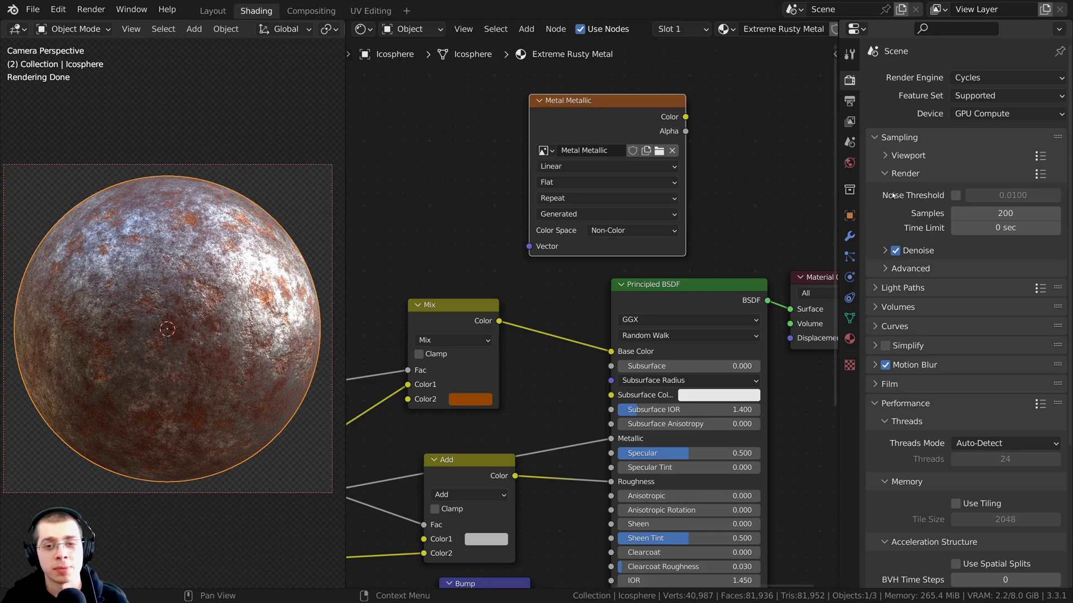
click(972, 215)
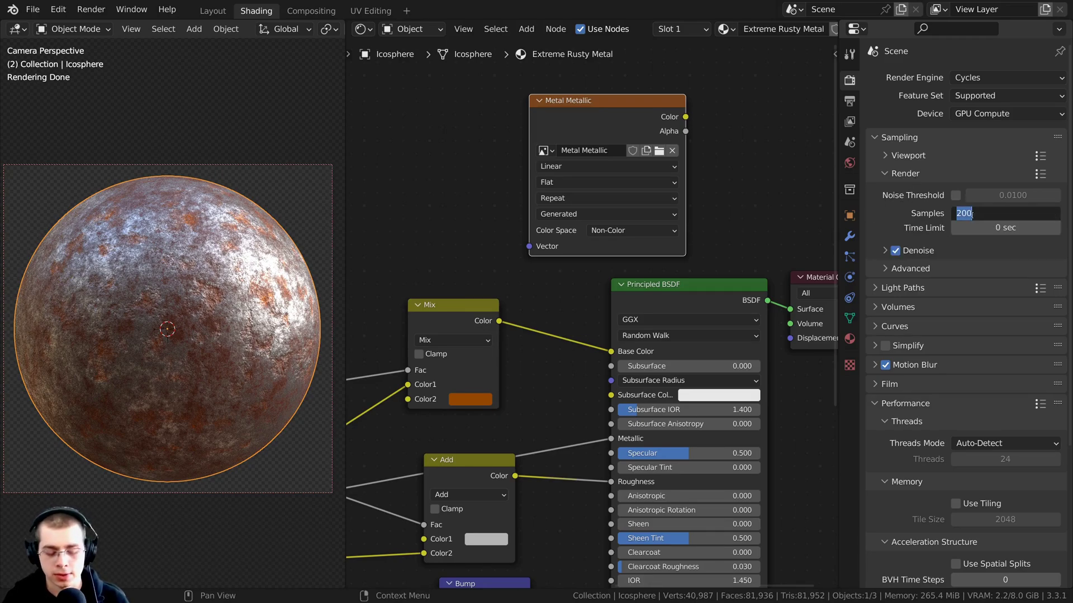
text(10)
key(Return)
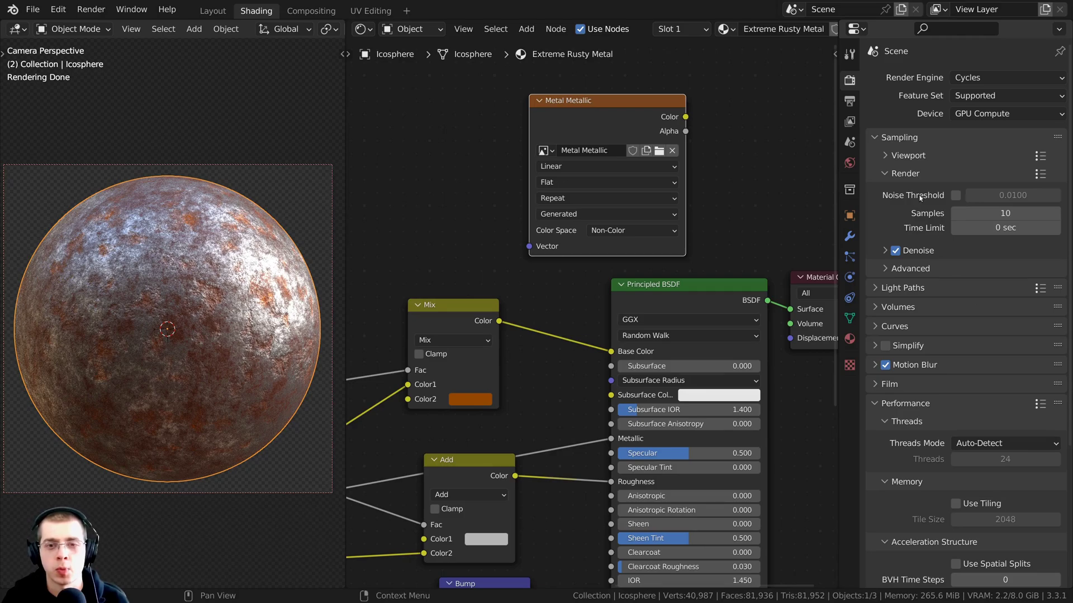
click(897, 137)
click(887, 272)
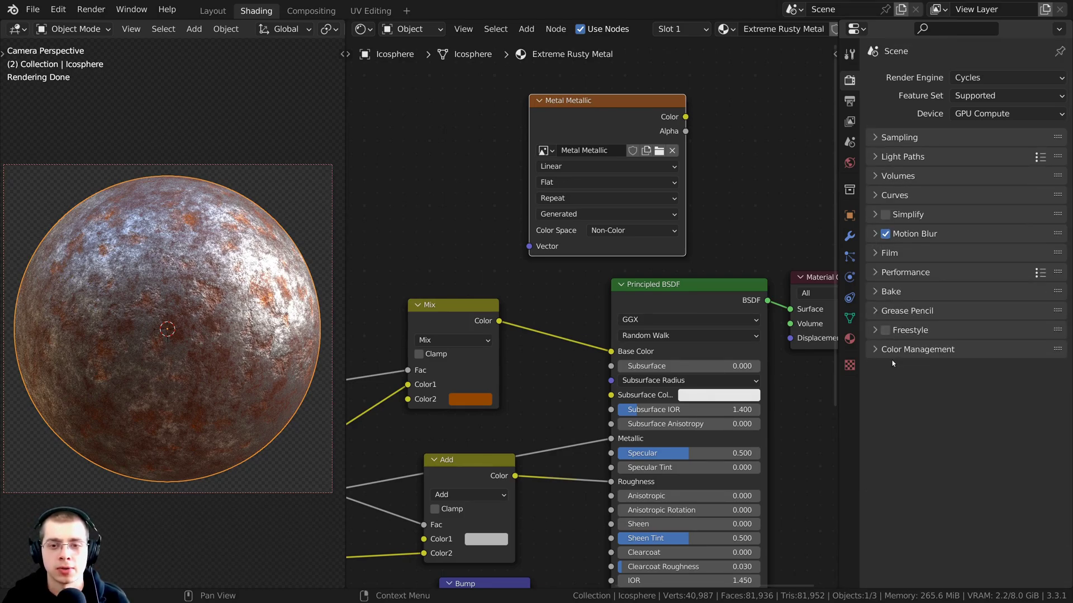
Expand the Bake settings and set the bake type to Emit.
click(874, 294)
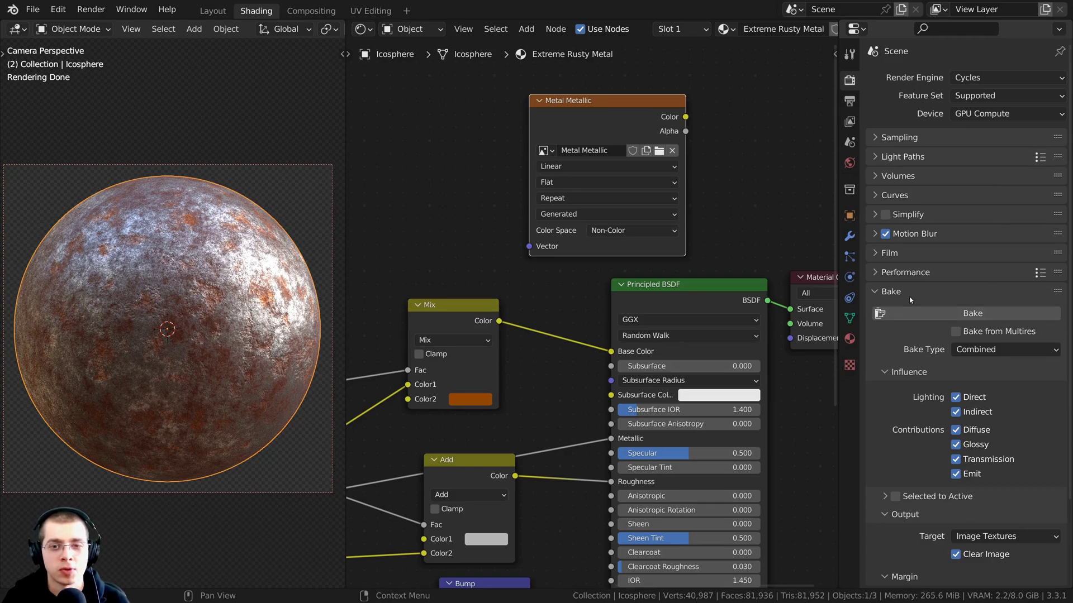
click(889, 292)
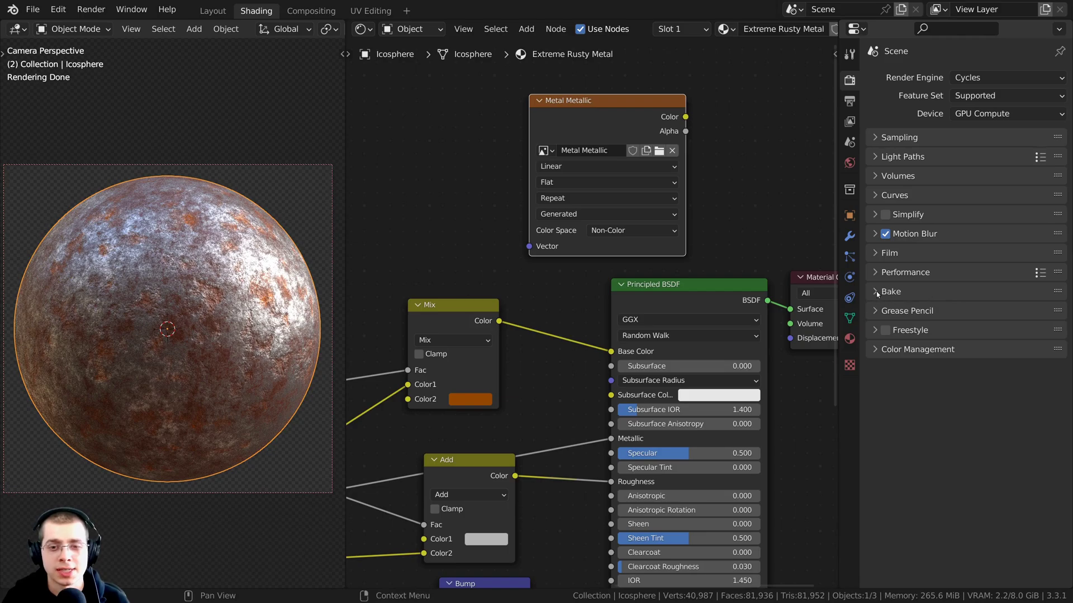
click(881, 292)
scroll(881, 291, down, 1)
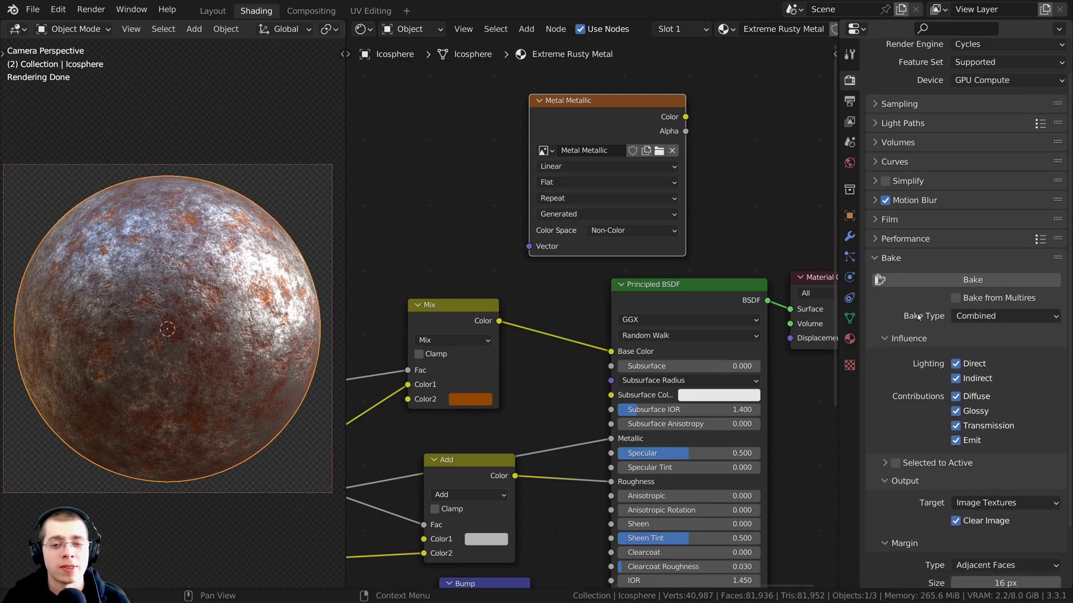
click(971, 317)
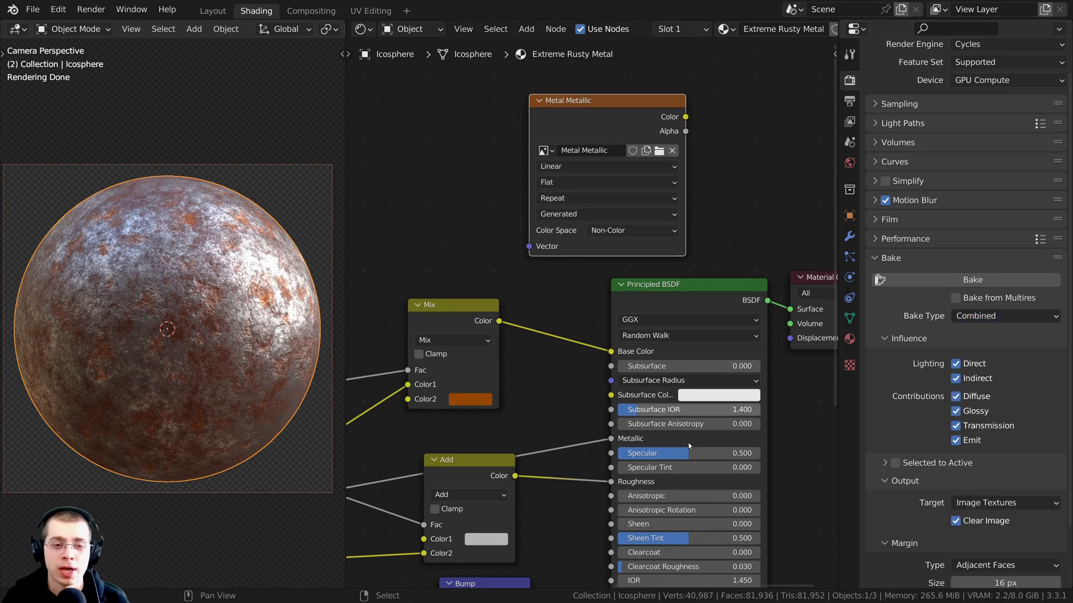
scroll(624, 367, up, 2)
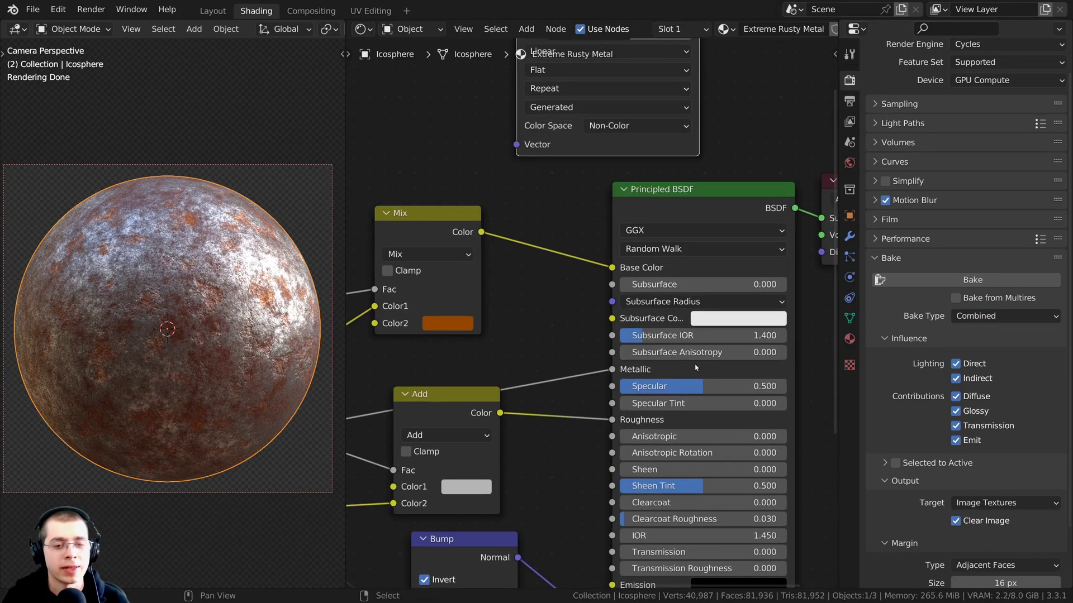
scroll(678, 346, down, 1)
click(971, 316)
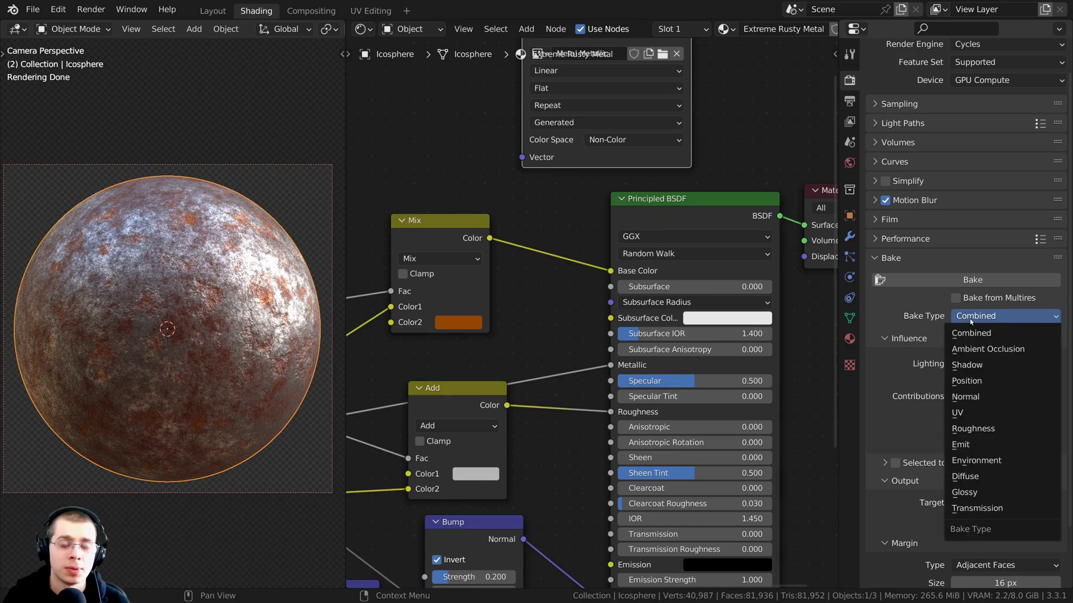
click(959, 446)
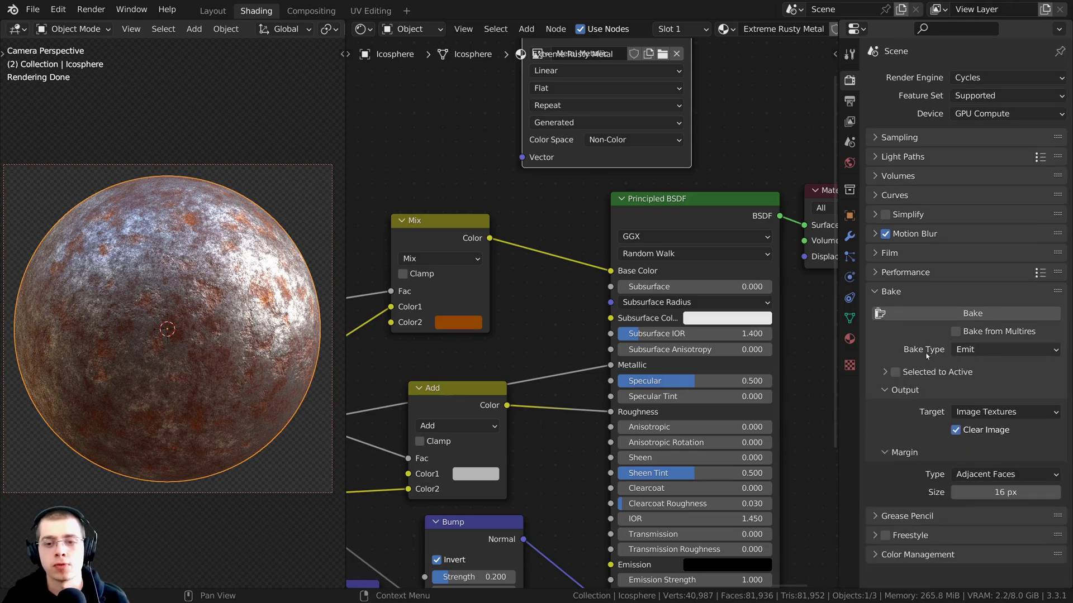
Search the add-ons preferences for "node" and check the Node Wrangler add-on's status and details.
scroll(613, 242, down, 3)
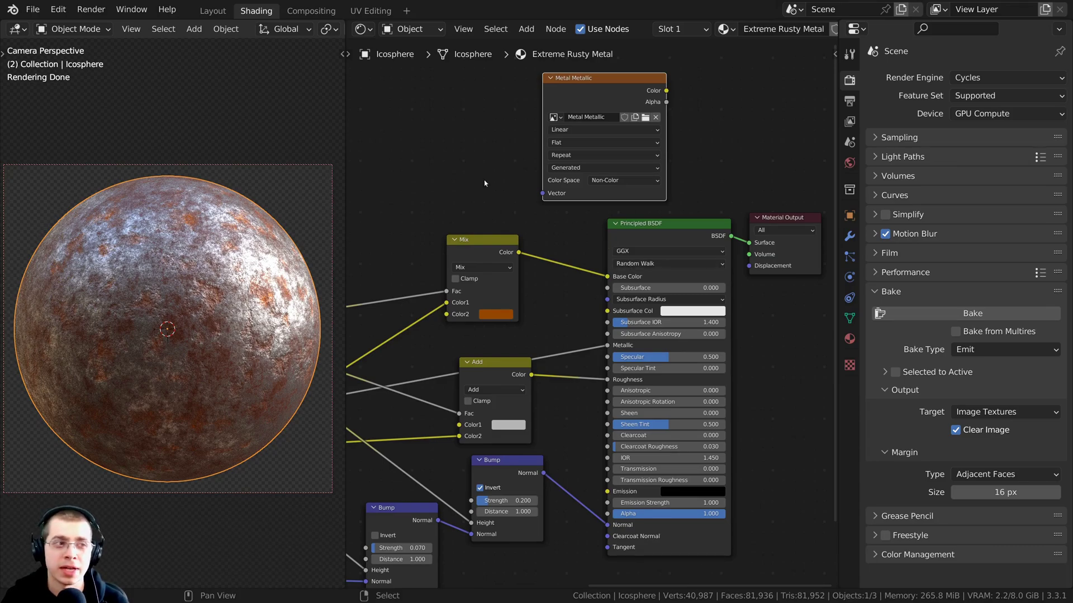
click(59, 10)
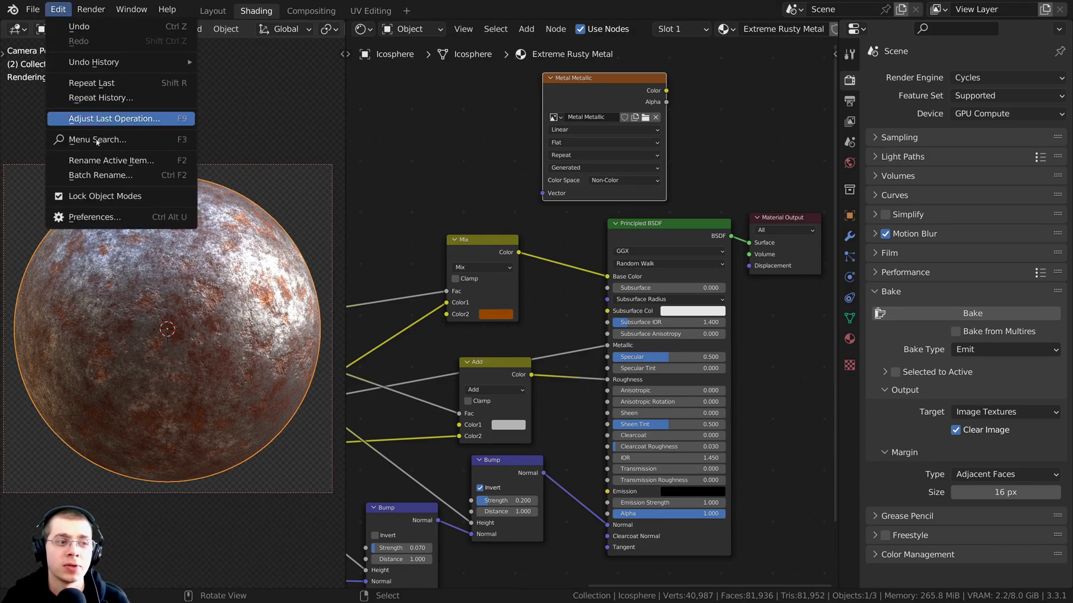
click(100, 218)
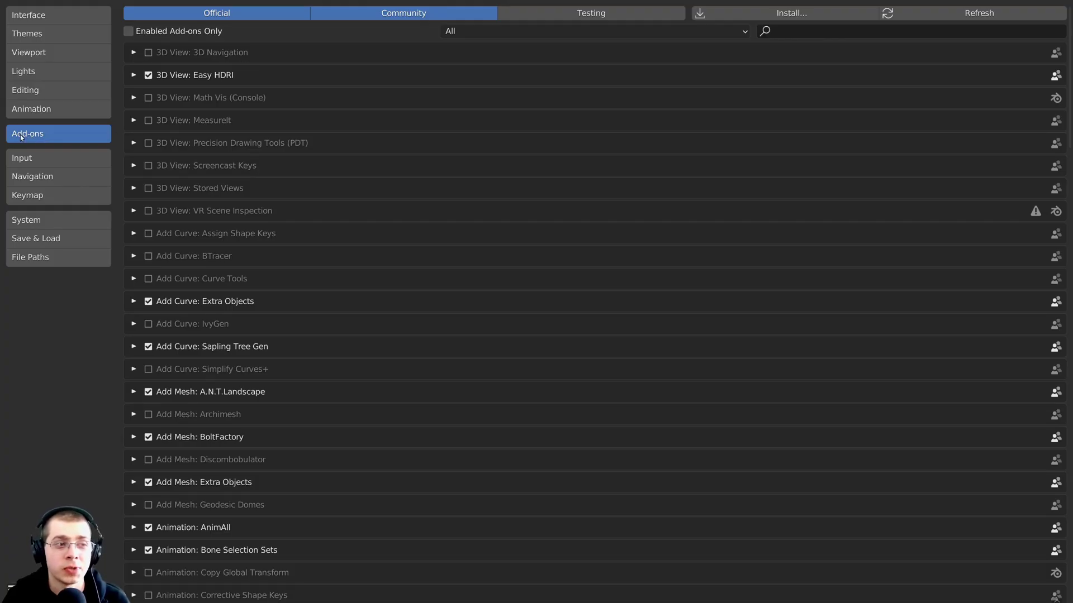
click(809, 32)
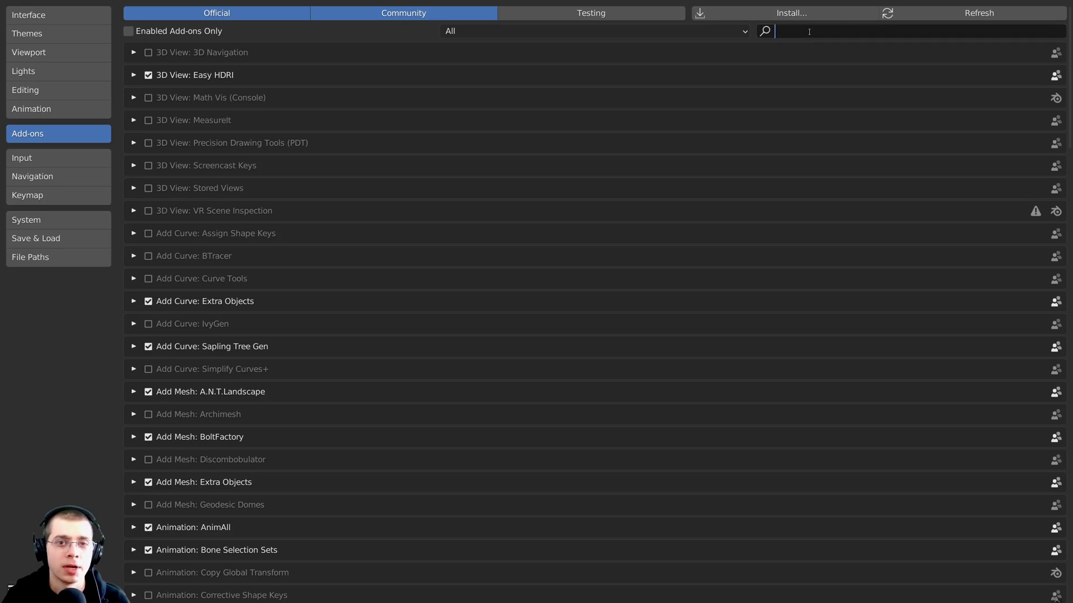
text(node)
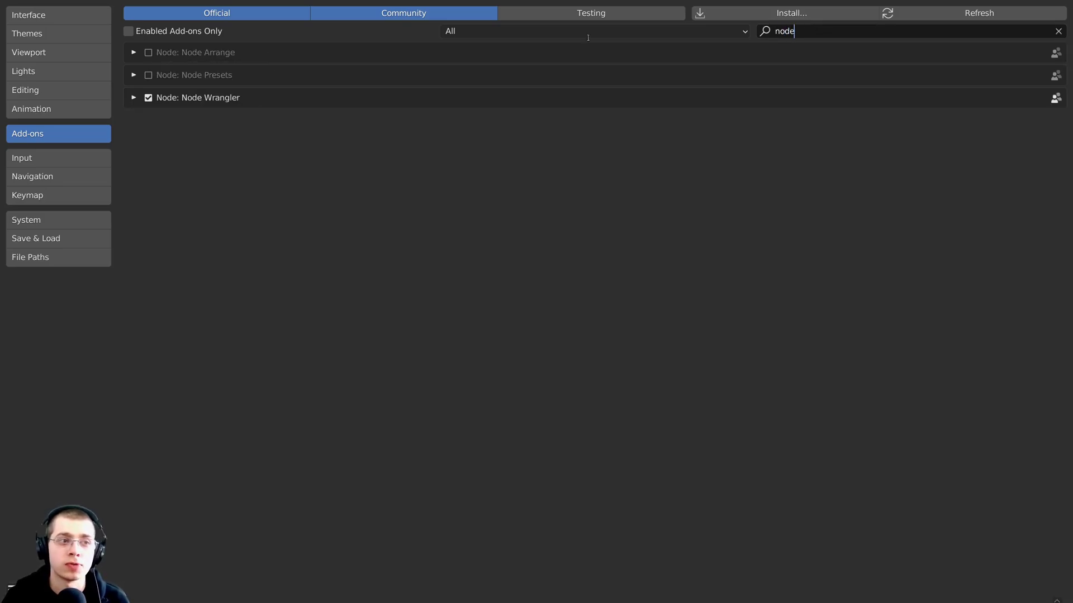
click(134, 98)
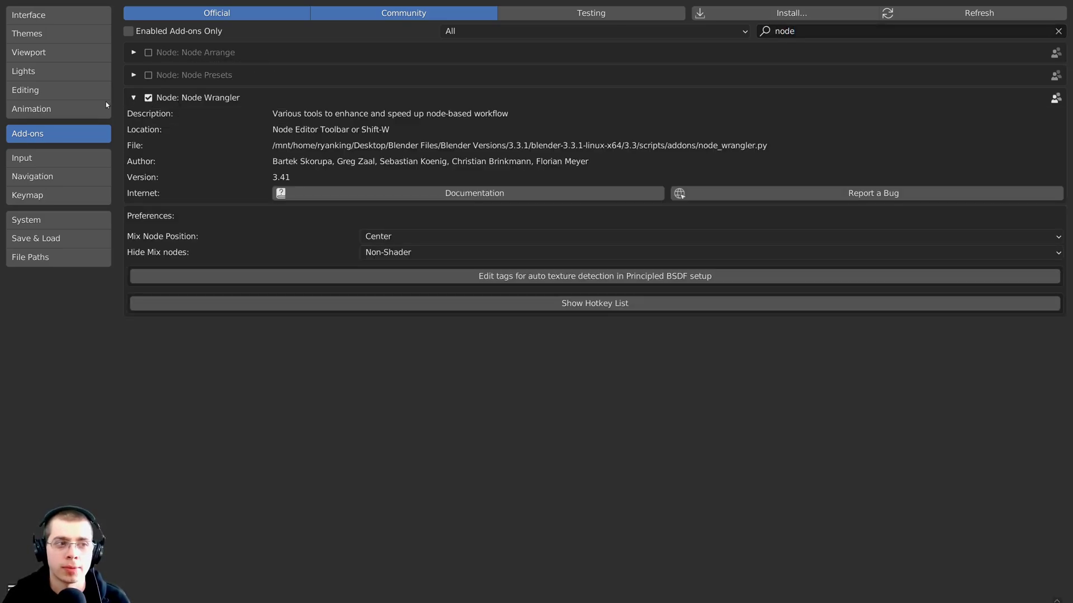
click(133, 97)
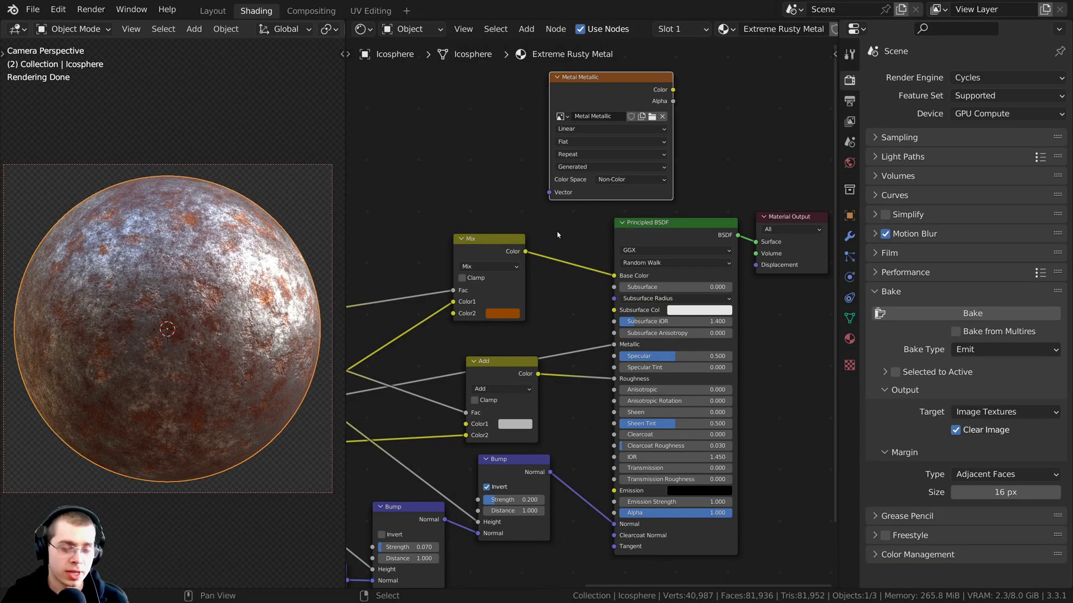
Preview the Mix node and then the Metal Metallic image texture directly through the Material Output in rendered shading.
ctrl+shift+click(491, 246)
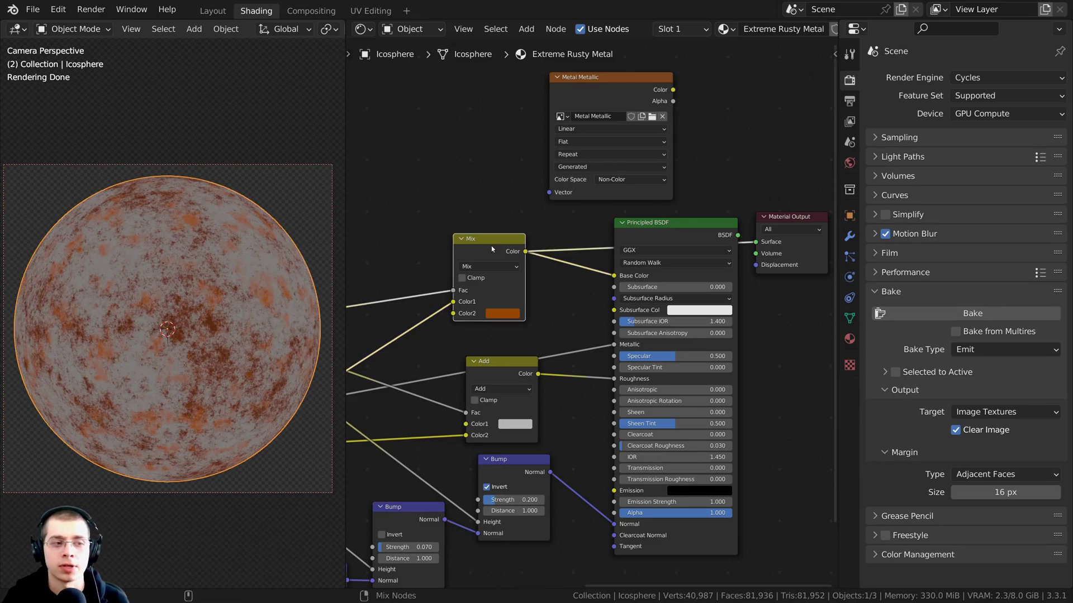
ctrl+shift+click(590, 85)
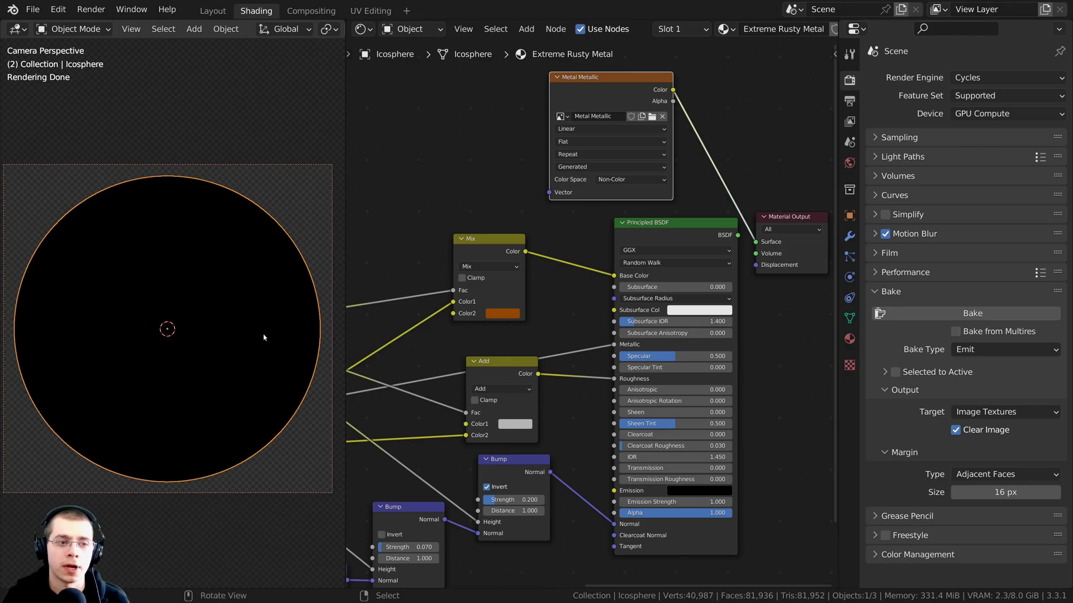
key(z)
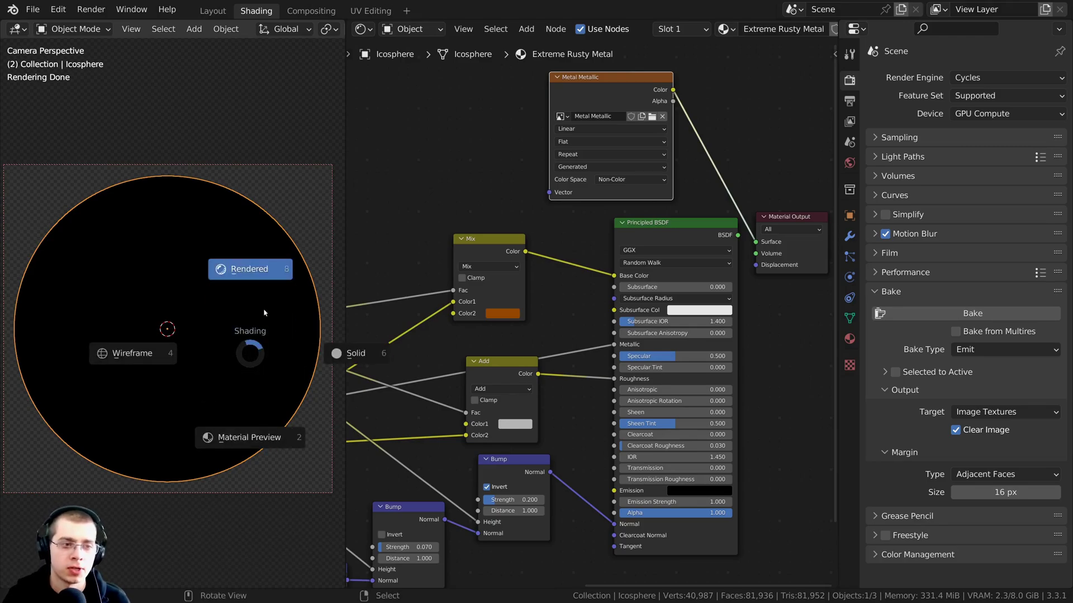
click(240, 269)
key(z)
click(275, 199)
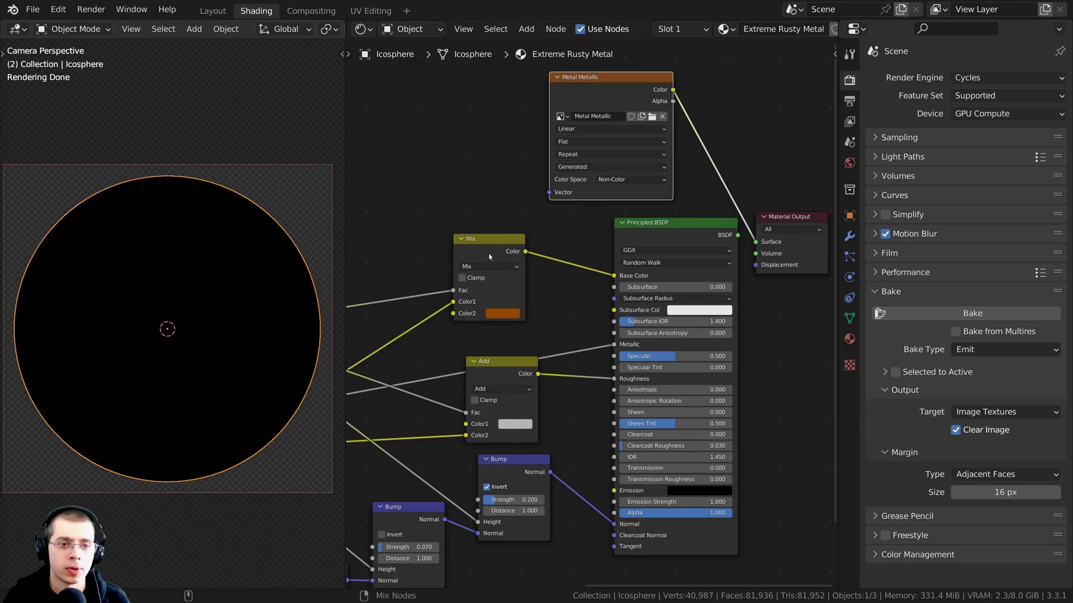
Switch the material preview between the Principled BSDF and the Metal Metallic texture, ending on the Principled BSDF.
scroll(617, 241, up, 1)
ctrl+shift+click(598, 228)
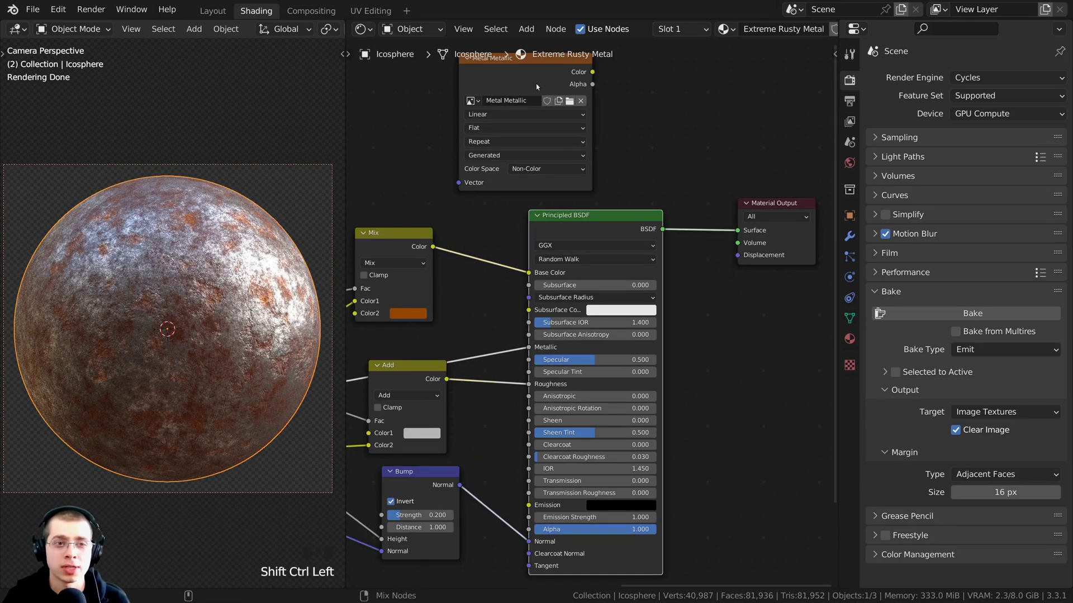
ctrl+shift+click(518, 81)
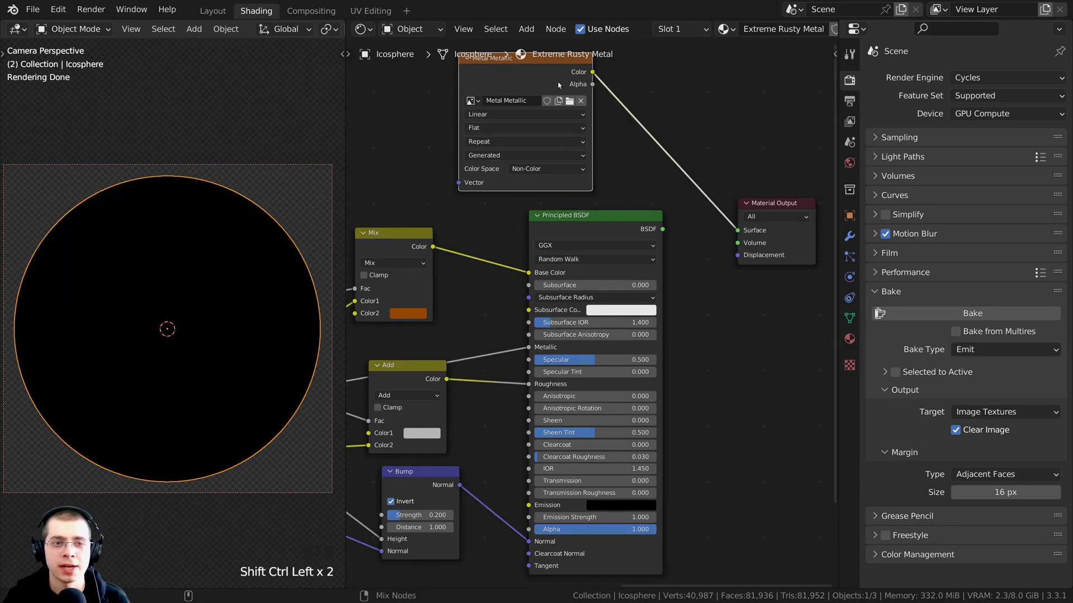
middle_drag(558, 81, 549, 83)
scroll(600, 239, up, 1)
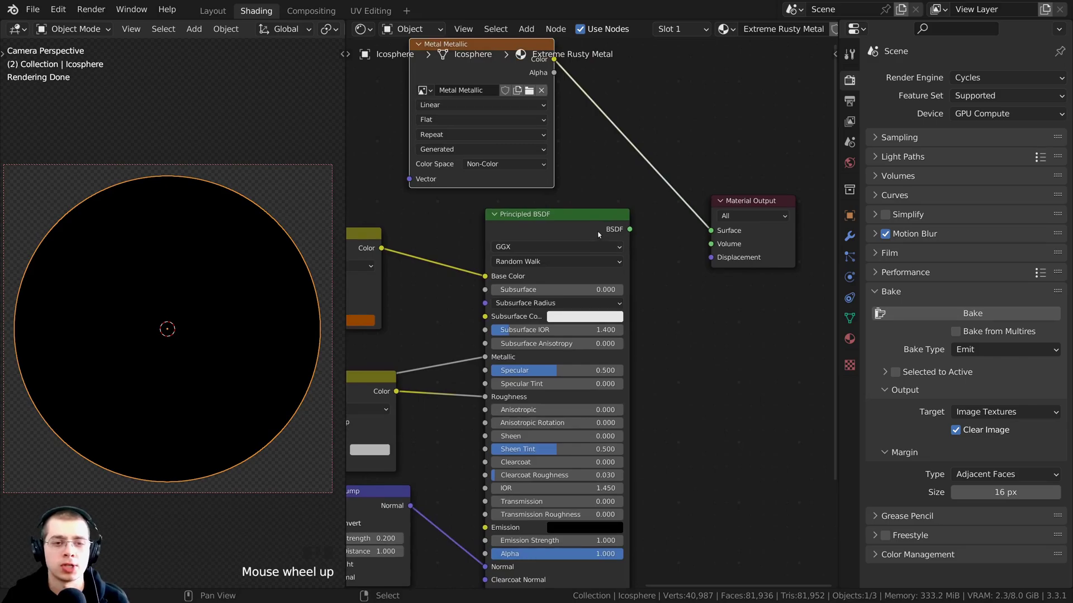
ctrl+shift+click(581, 224)
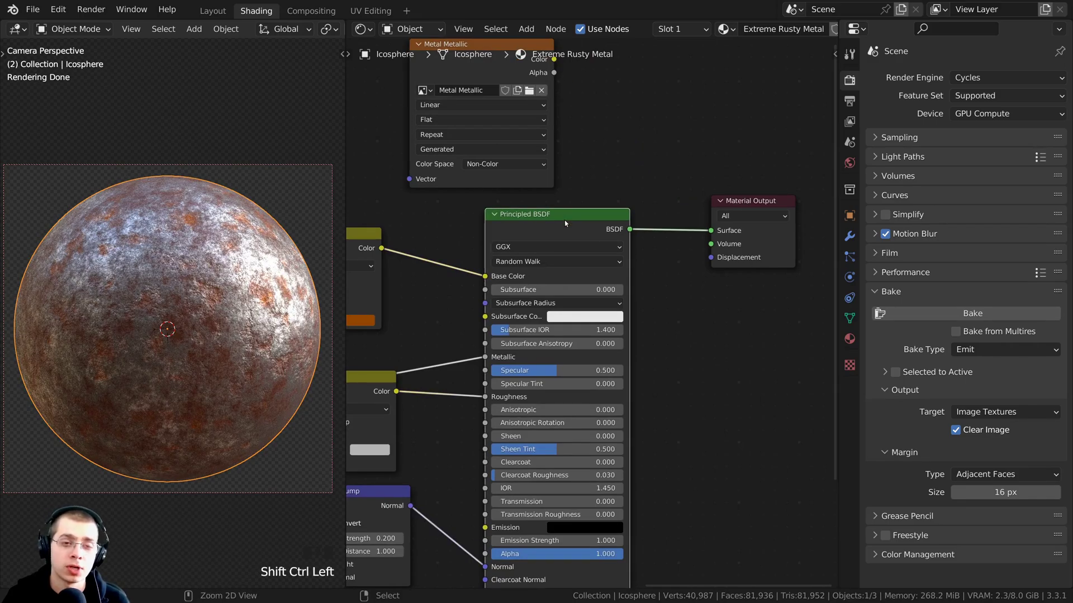
ctrl+shift+click(521, 225)
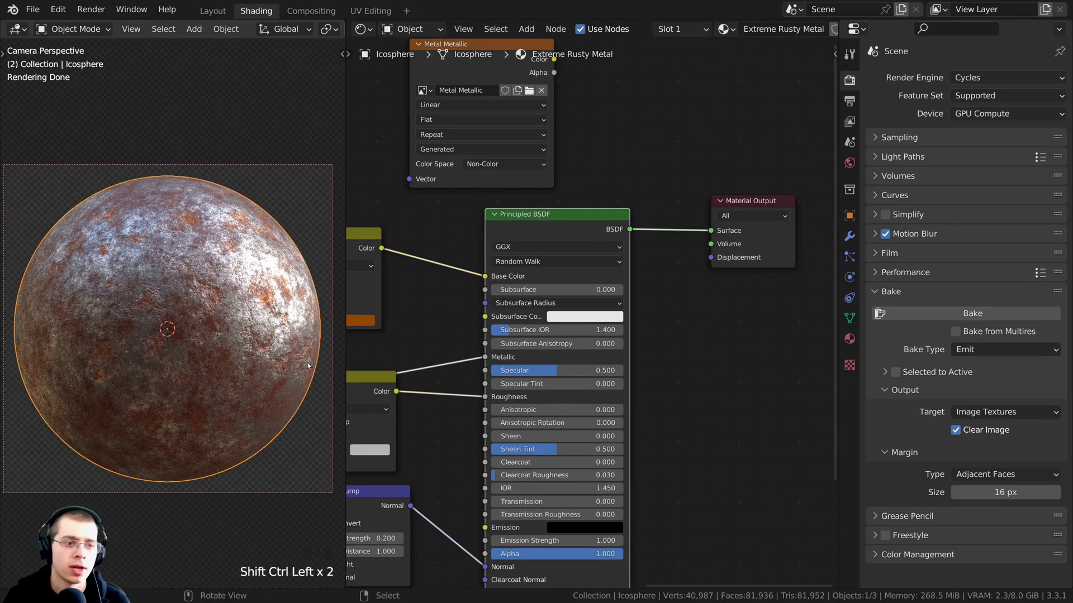
Preview the Mix node that feeds Base Color on the icosphere and inspect the sphere from several angles.
drag(556, 214, 554, 209)
scroll(508, 210, down, 2)
middle_drag(508, 210, 581, 219)
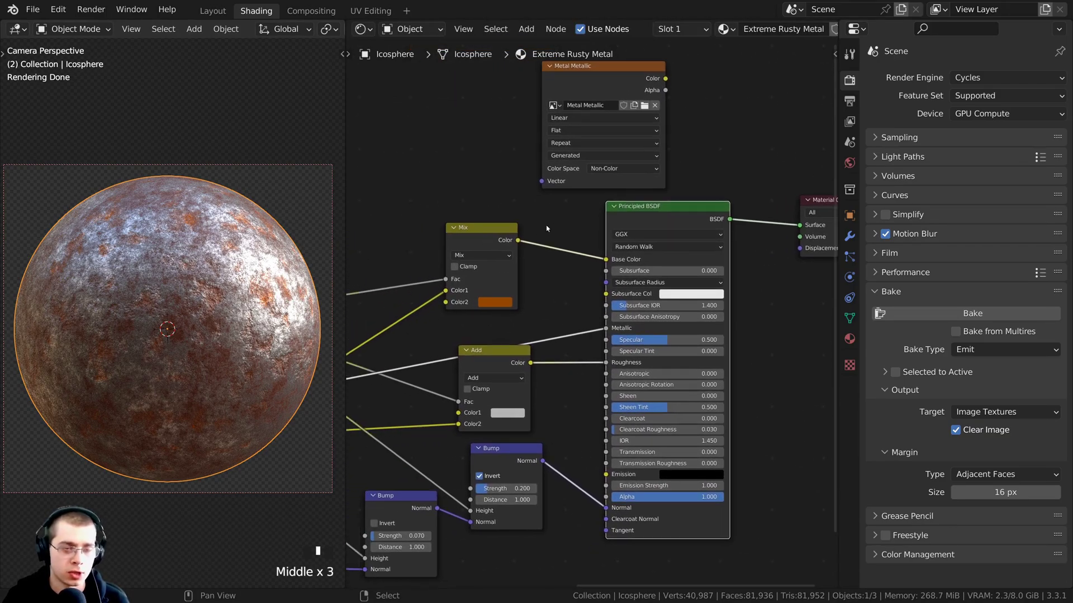
ctrl+shift+click(487, 231)
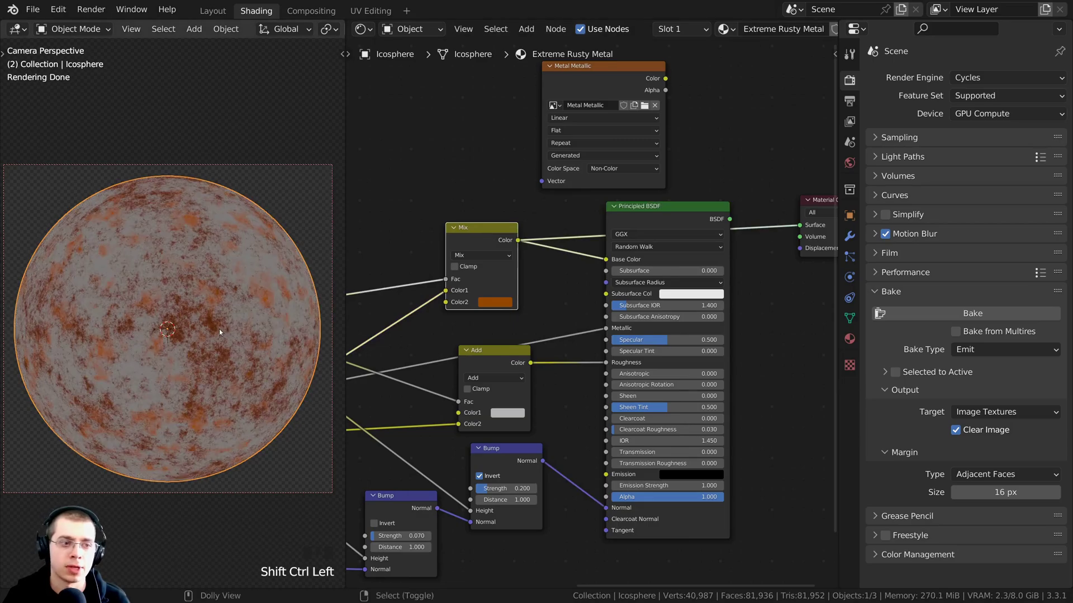
middle_drag(219, 330, 224, 357)
scroll(666, 231, up, 4)
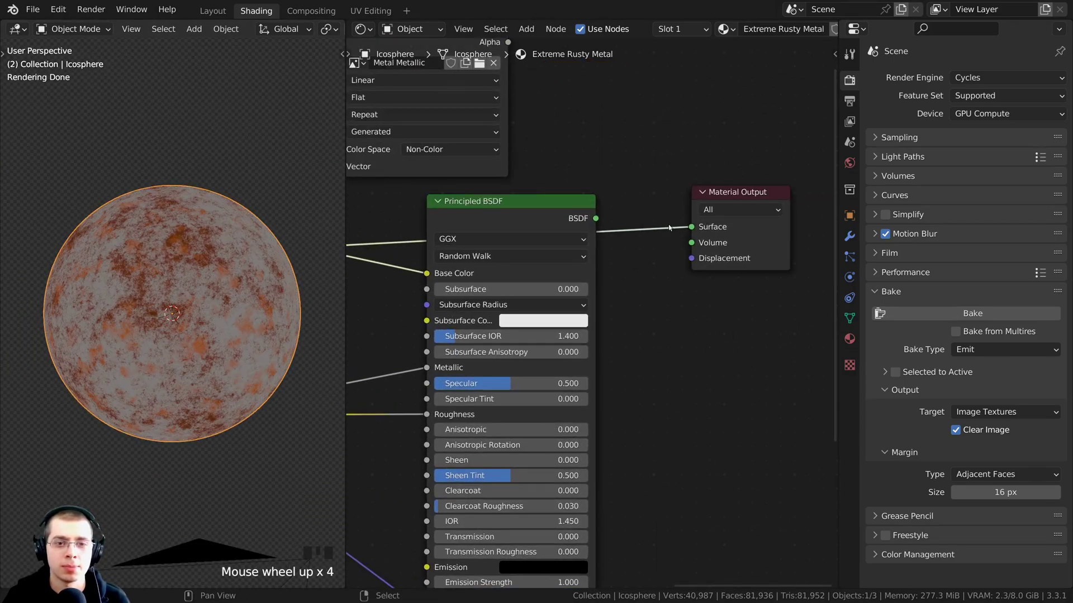
middle_drag(195, 271, 241, 207)
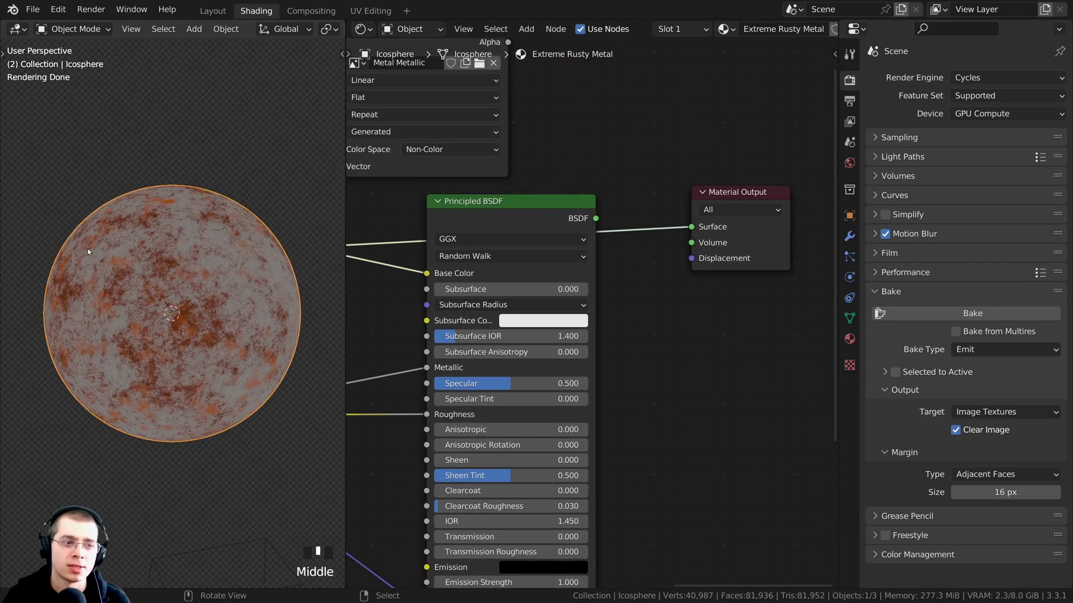
scroll(316, 420, up, 2)
middle_drag(523, 299, 776, 278)
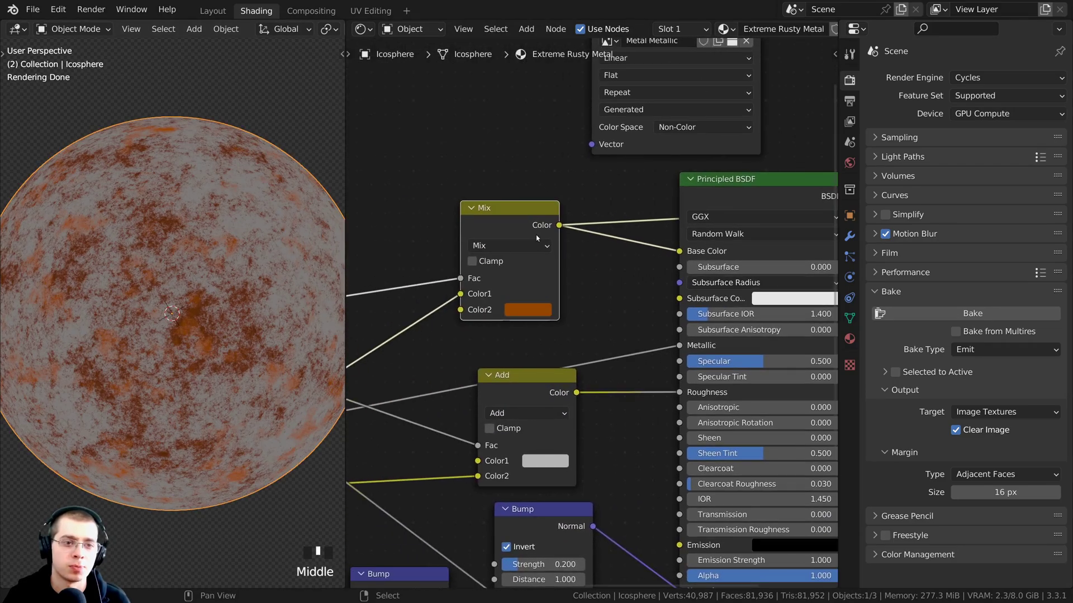
Preview the Bump node that feeds the Principled BSDF's Normal input through the Material Output.
drag(537, 226, 534, 219)
scroll(580, 248, down, 4)
middle_drag(580, 248, 430, 286)
scroll(669, 270, up, 2)
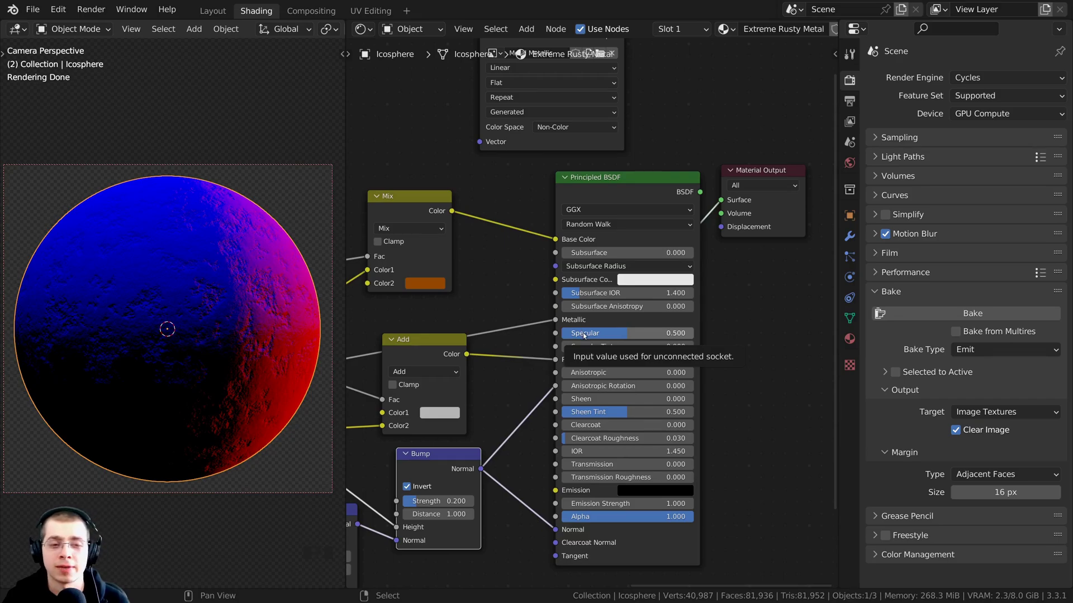
scroll(582, 334, up, 2)
scroll(574, 337, down, 1)
scroll(557, 331, up, 1)
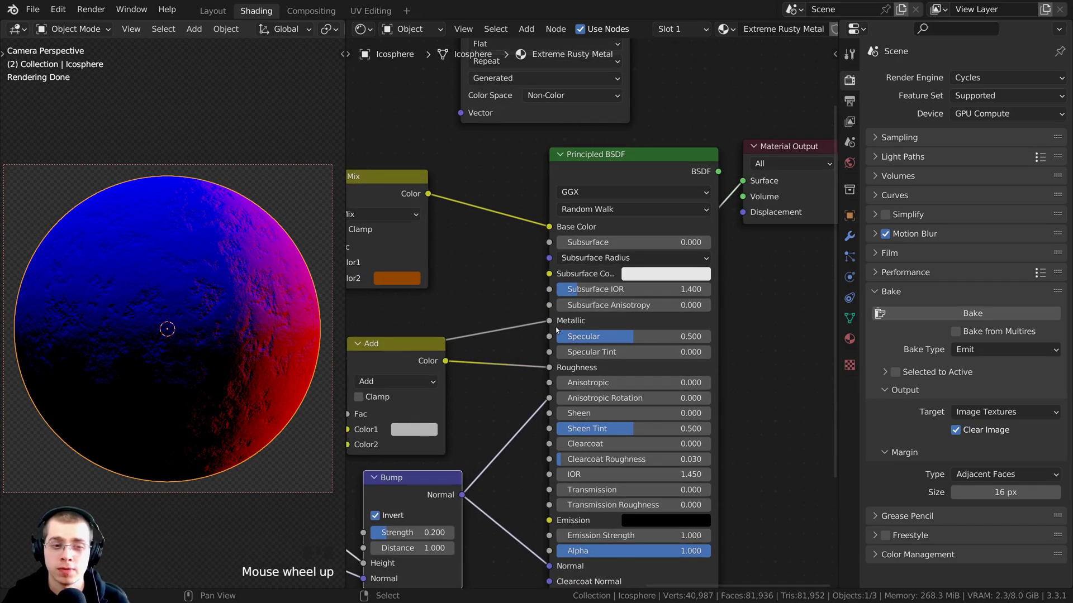
scroll(532, 330, down, 4)
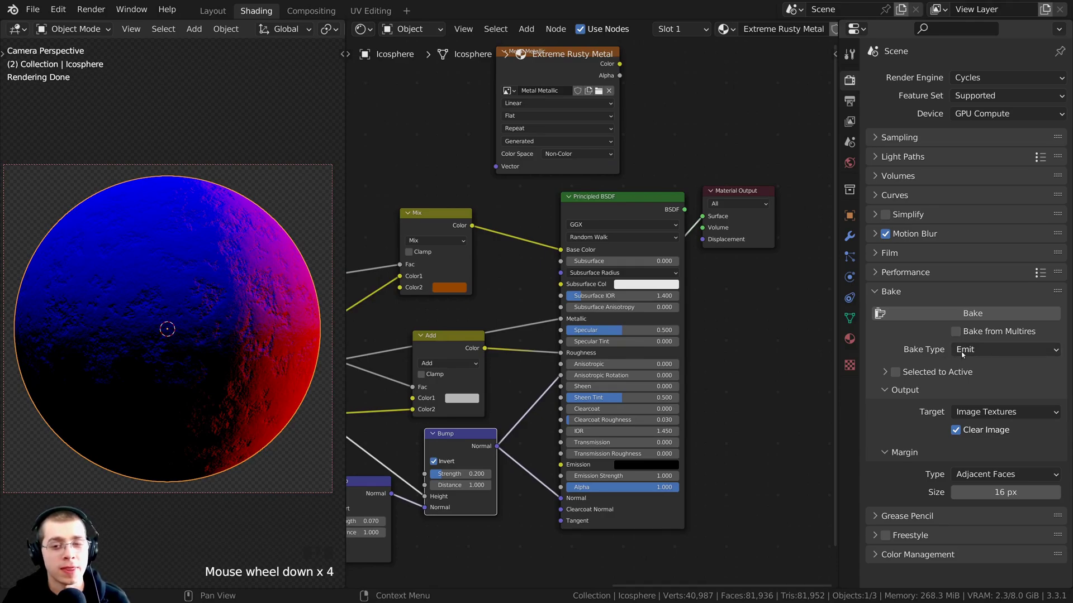
Move the Material Output node farther away from the Principled BSDF to expose the link into its Surface input.
drag(732, 190, 783, 185)
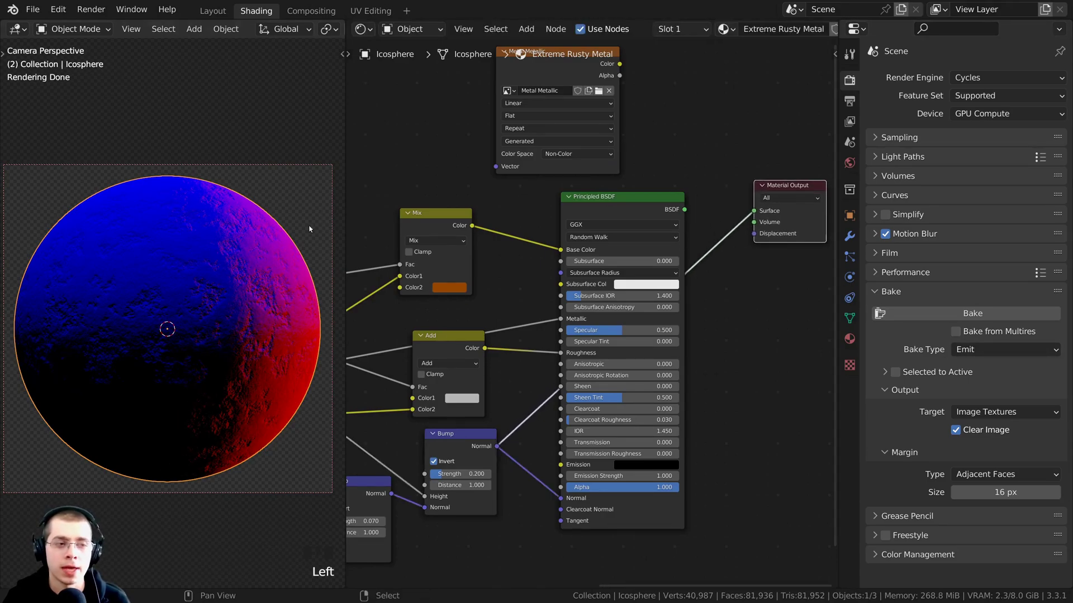
scroll(654, 263, up, 2)
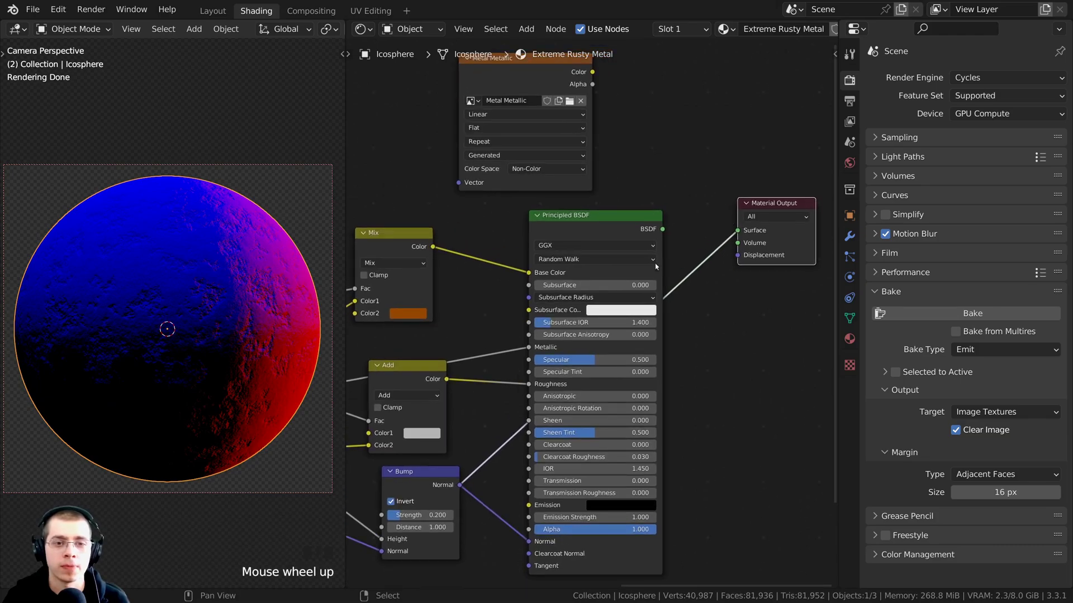
middle_drag(682, 248, 654, 255)
drag(726, 223, 755, 215)
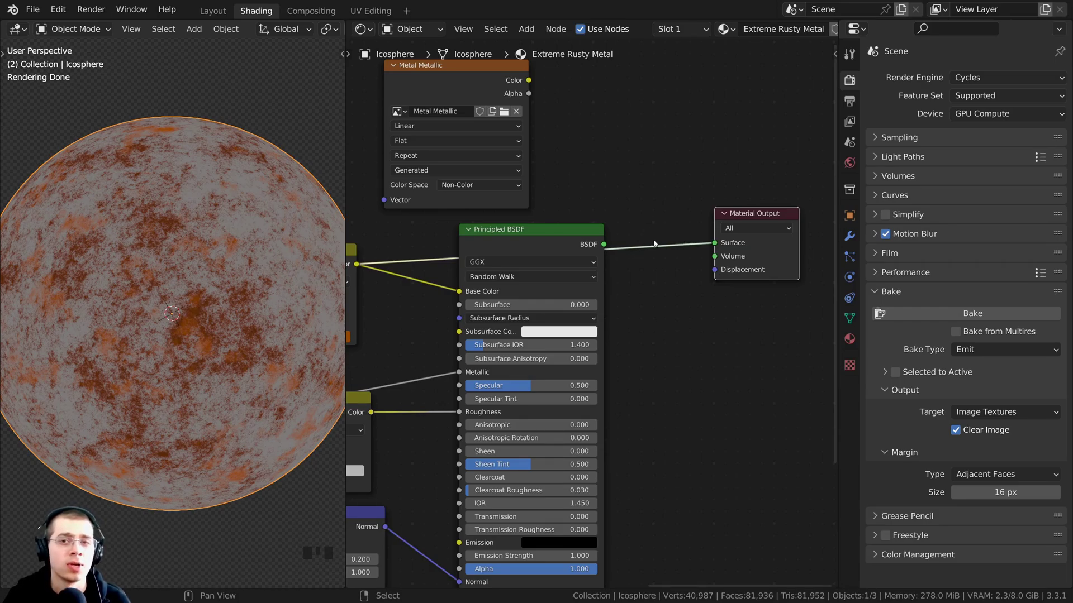
scroll(560, 250, down, 2)
middle_drag(559, 251, 596, 261)
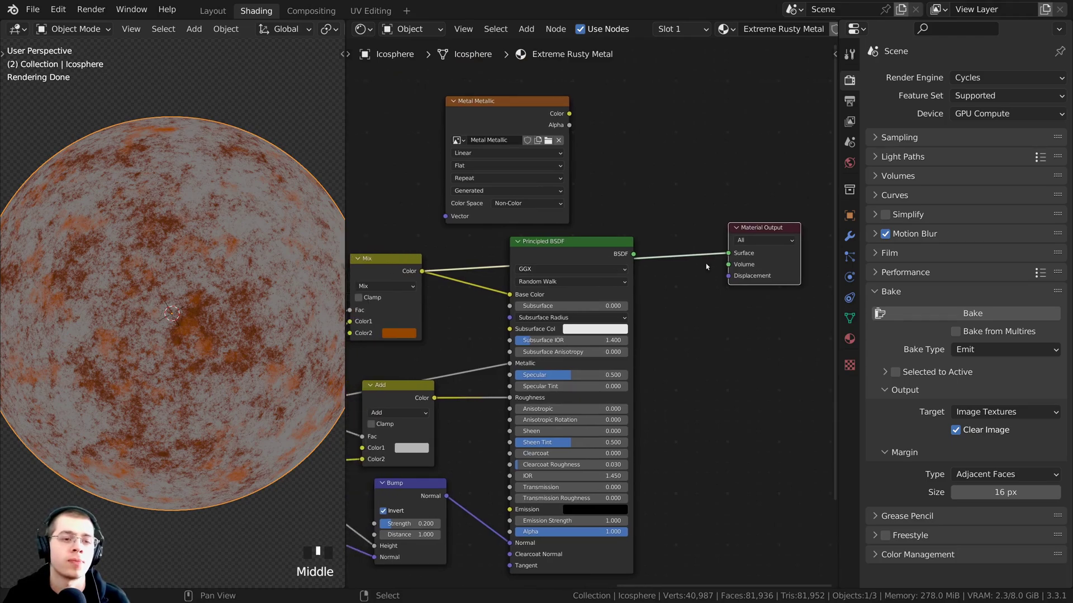
drag(767, 235, 763, 220)
scroll(614, 268, up, 1)
mouse_move(595, 300)
middle_down()
mouse_move(614, 268)
mouse_move(603, 285)
middle_up()
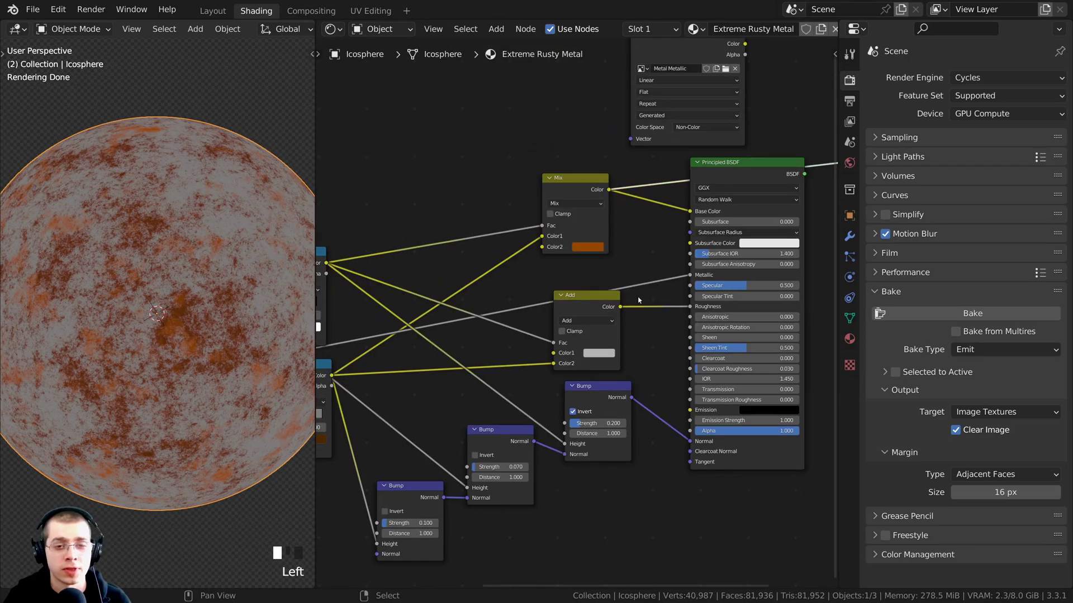
Preview the Musgrave Texture that feeds the Metallic input through the Material Output and trace its link to the Principled BSDF.
middle_drag(589, 318, 747, 294)
middle_drag(501, 358, 681, 323)
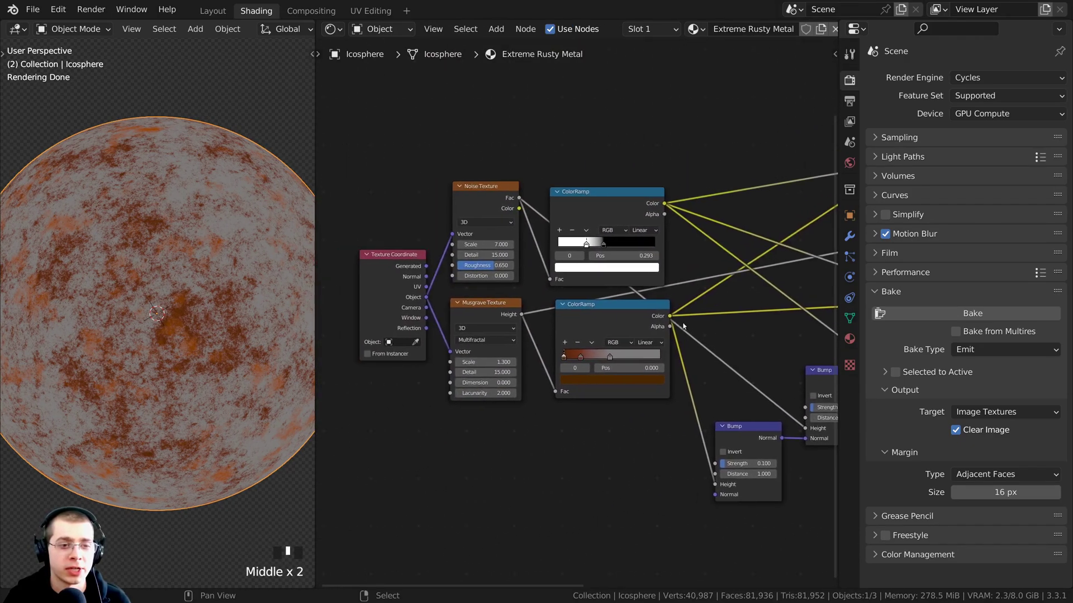
scroll(493, 326, up, 3)
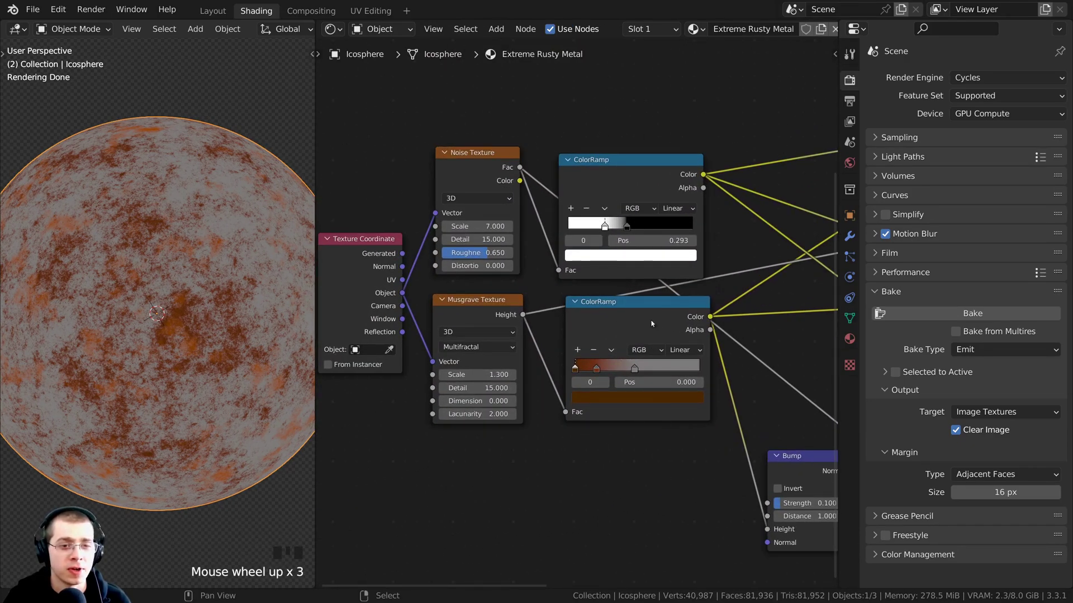
middle_drag(447, 332, 455, 388)
scroll(422, 342, up, 3)
scroll(422, 342, down, 4)
scroll(591, 358, up, 2)
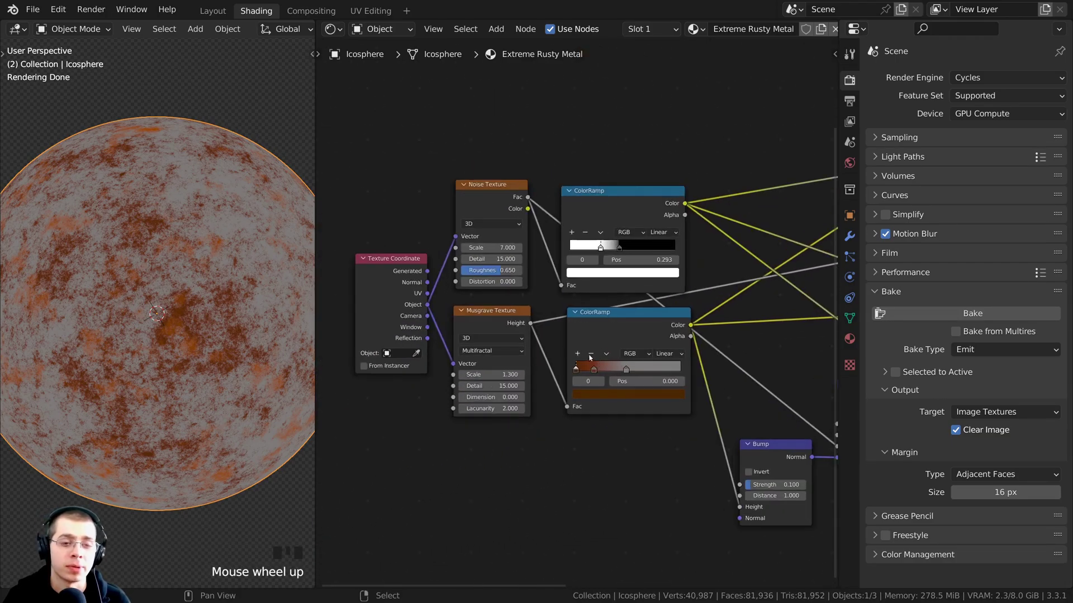
ctrl+shift+click(490, 319)
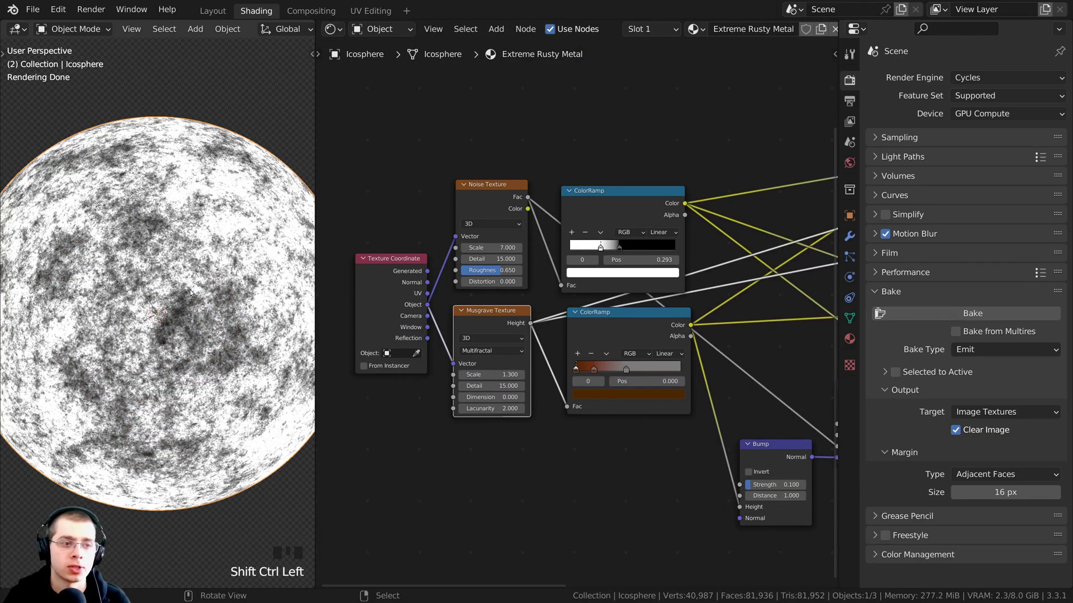
middle_drag(523, 343, 510, 359)
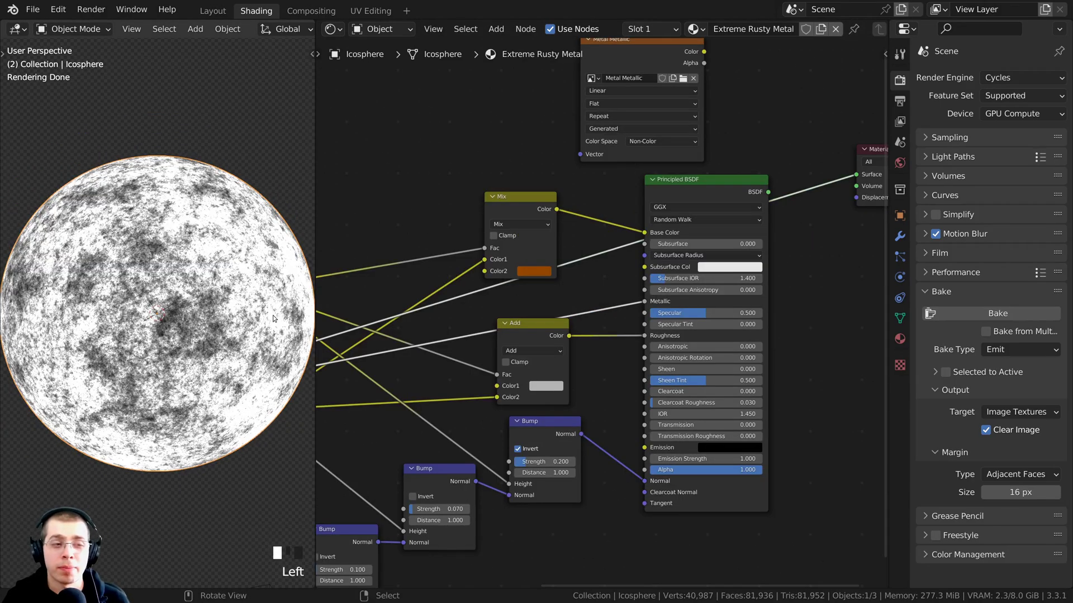
scroll(588, 304, up, 2)
middle_drag(588, 304, 513, 259)
scroll(557, 277, up, 2)
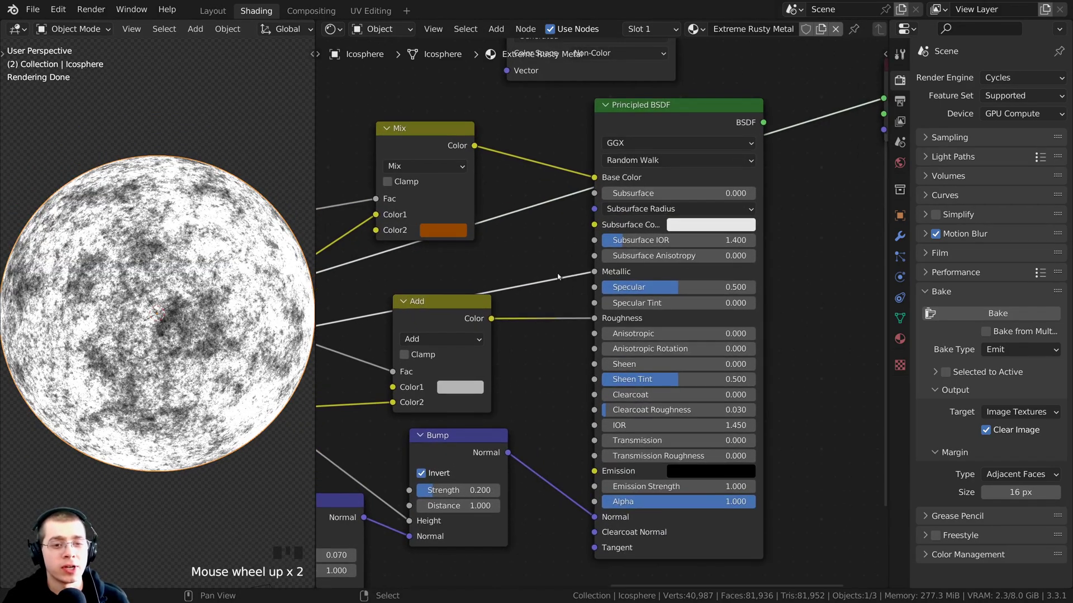
Add a reroute point on the Musgrave Texture's link just before the Principled BSDF's Metallic input.
middle_drag(378, 315, 442, 330)
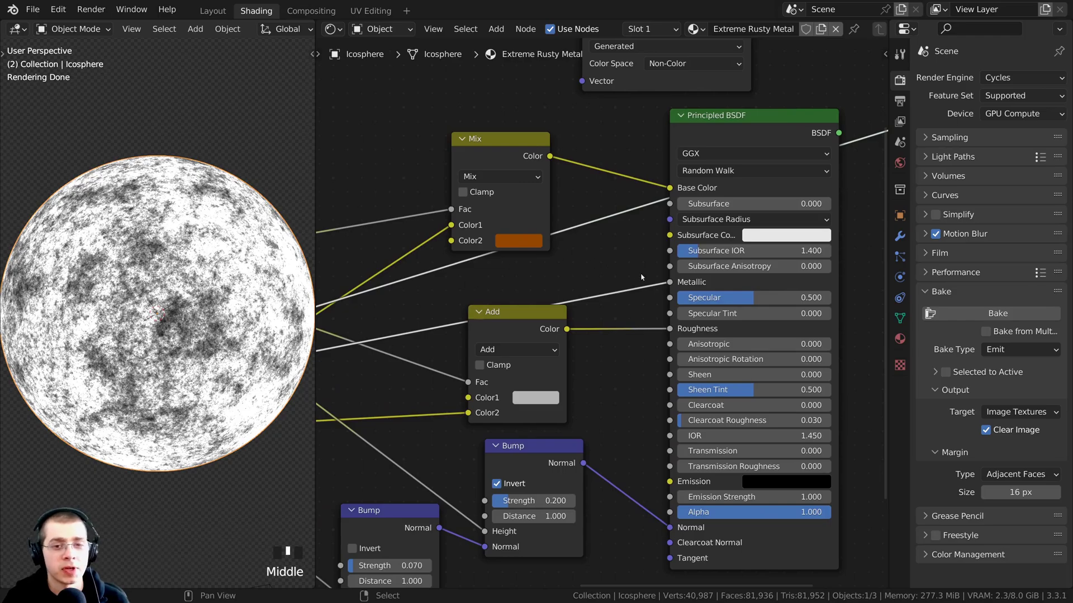
middle_drag(693, 285, 670, 290)
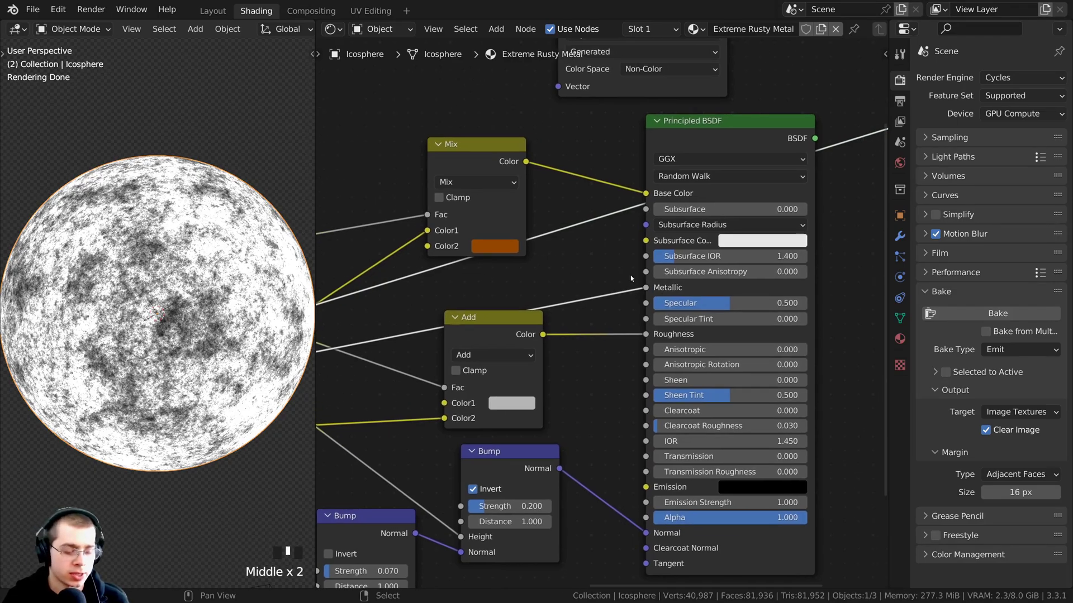
shift+right_drag(606, 271, 608, 307)
scroll(607, 308, up, 3)
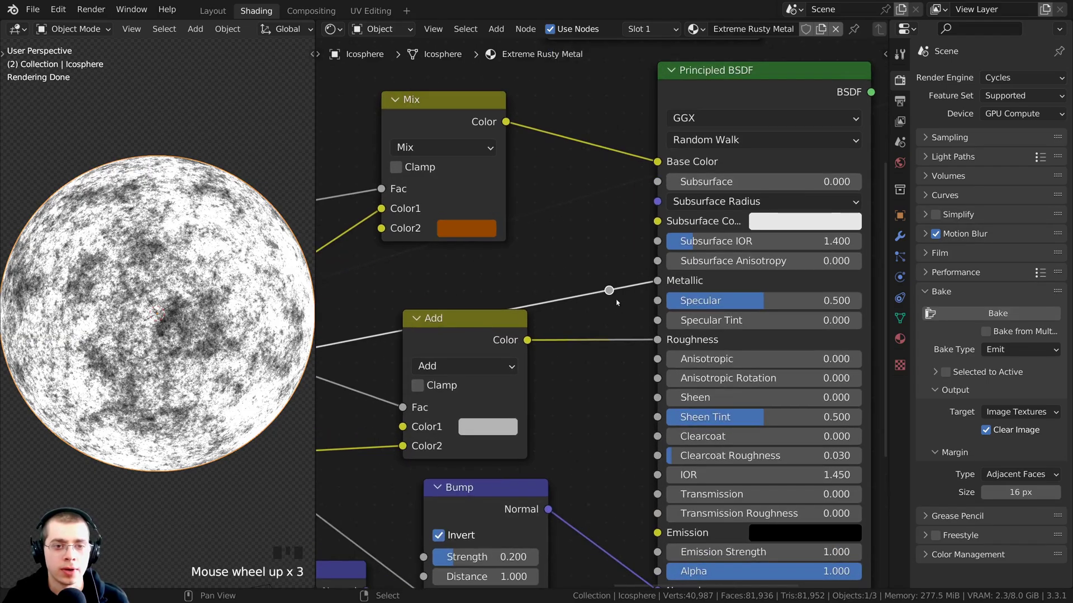
Disconnect the rerouted link from the Principled BSDF's Metallic input and open the Metallic value for editing.
right_click(658, 282)
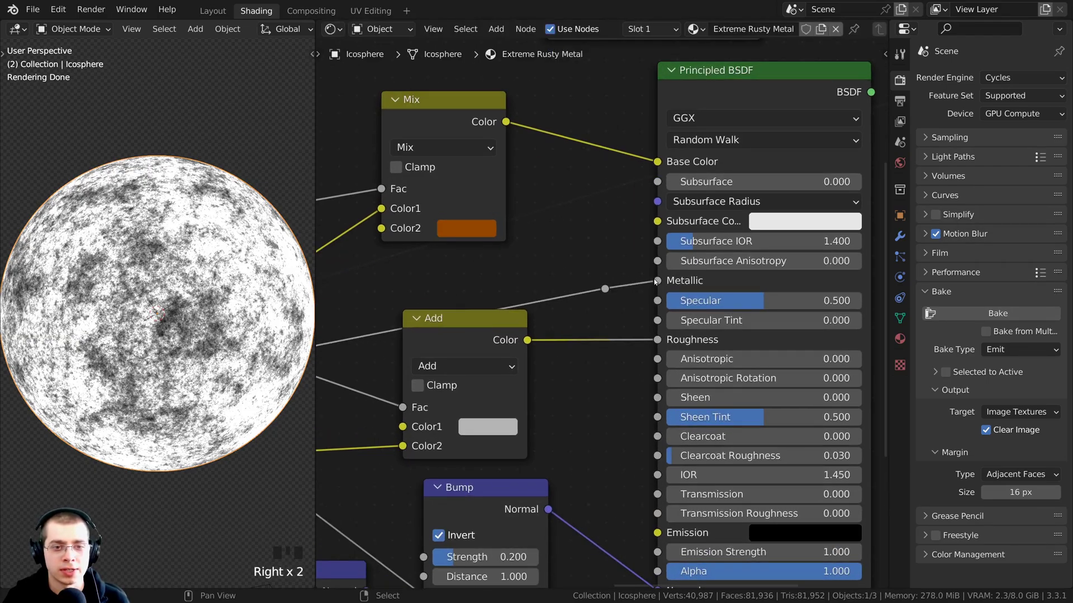
right_click(657, 282)
drag(657, 281, 630, 279)
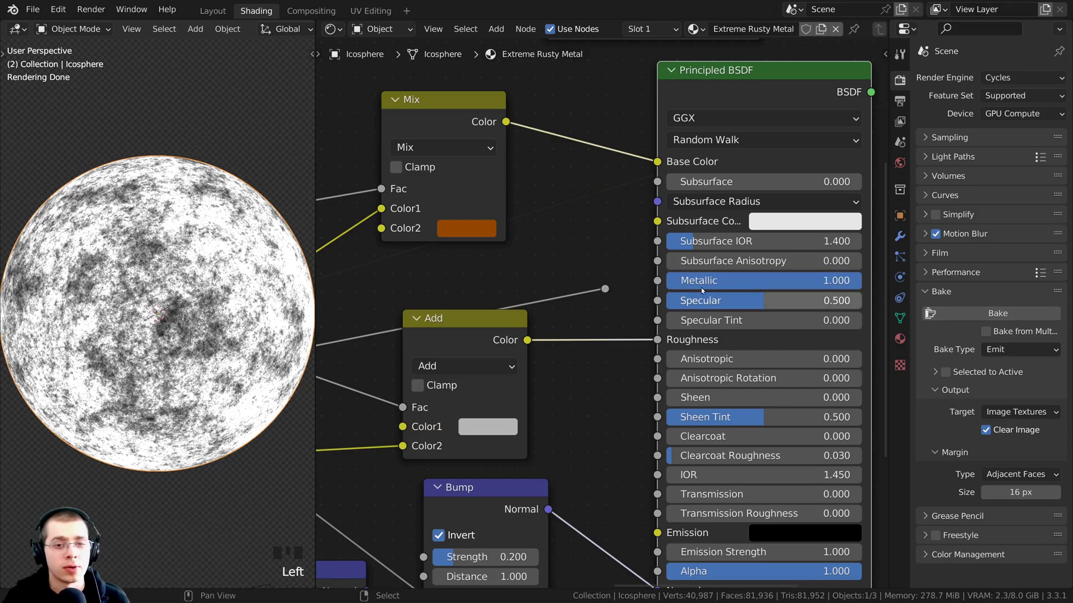
middle_drag(633, 295, 562, 297)
middle_drag(654, 295, 639, 311)
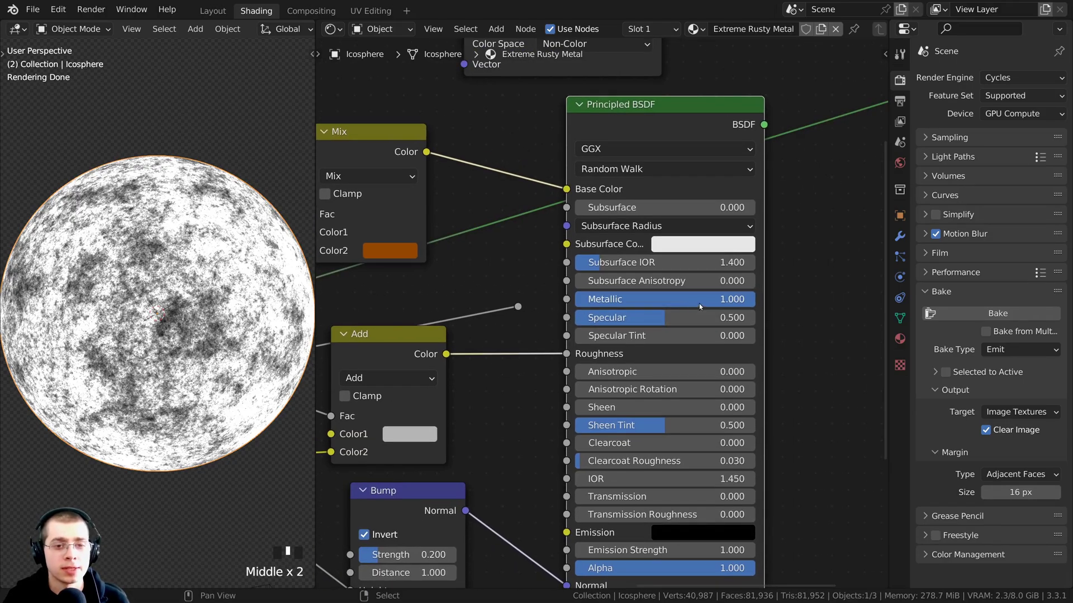
click(622, 299)
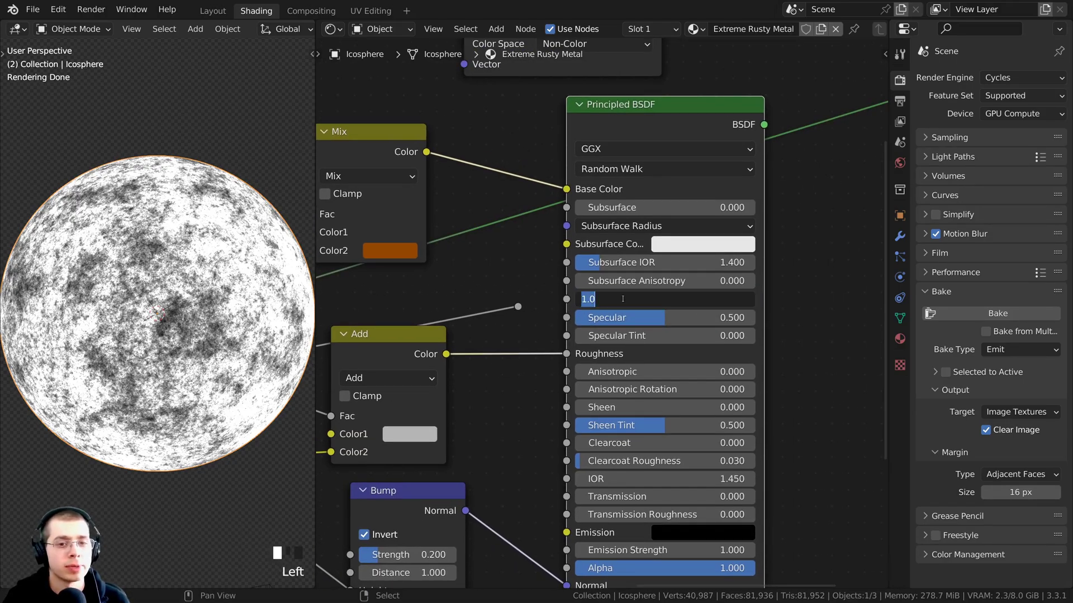
click(664, 278)
Preview the Principled BSDF through the Material Output and inspect the sphere's metallic look from different angles.
scroll(636, 294, down, 3)
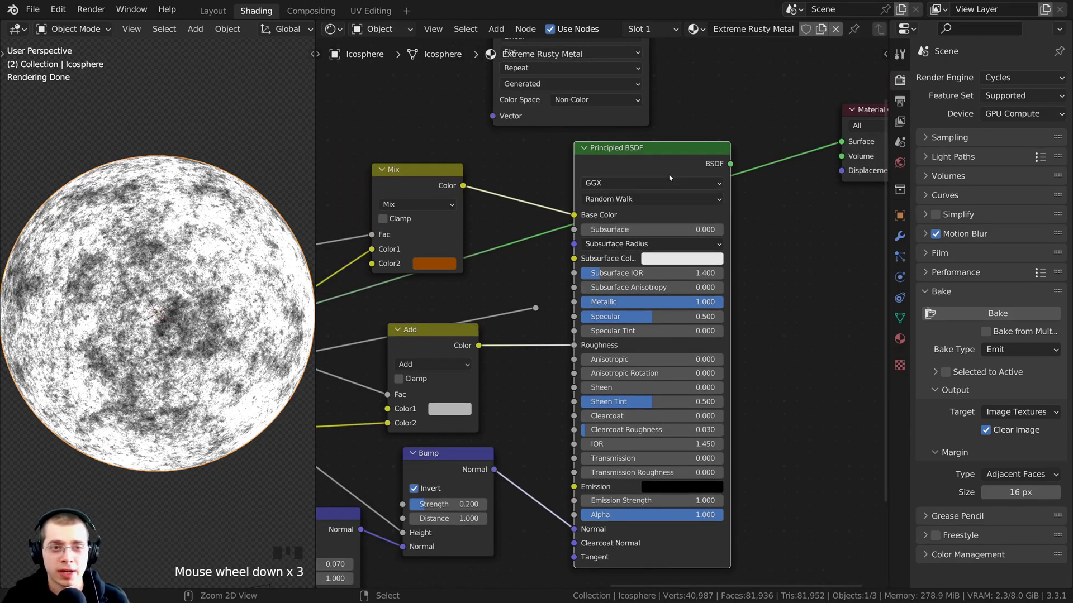
ctrl+shift+click(648, 165)
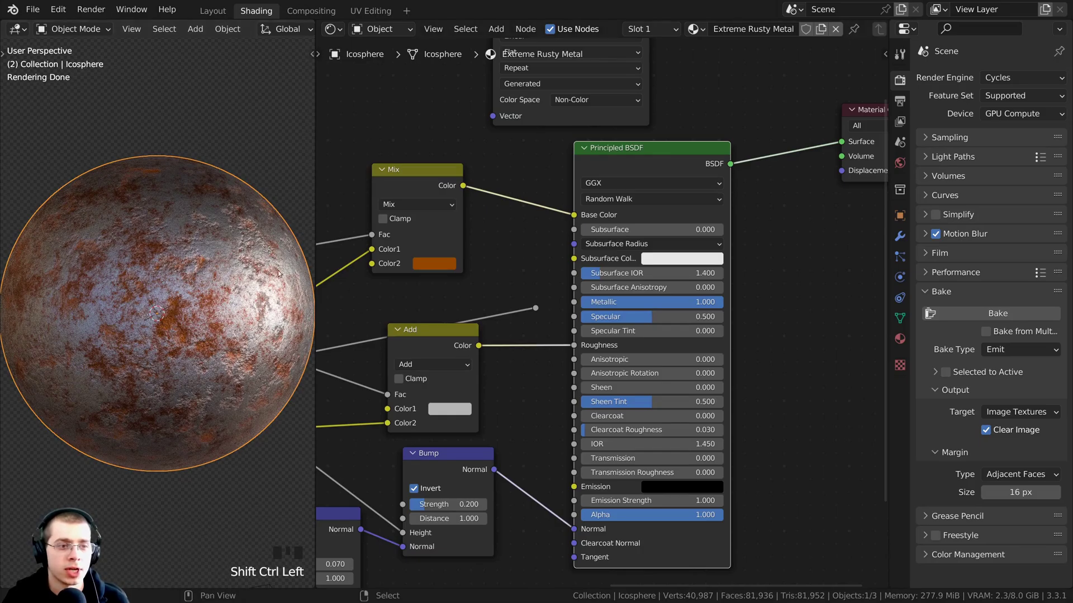
scroll(158, 313, up, 1)
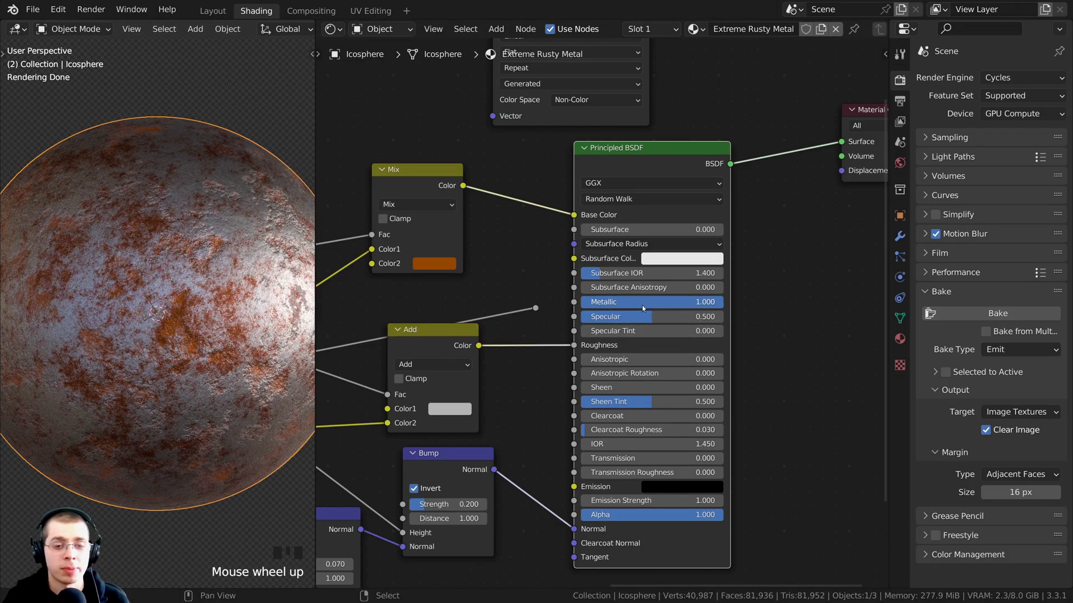
scroll(111, 231, down, 1)
middle_drag(113, 240, 134, 320)
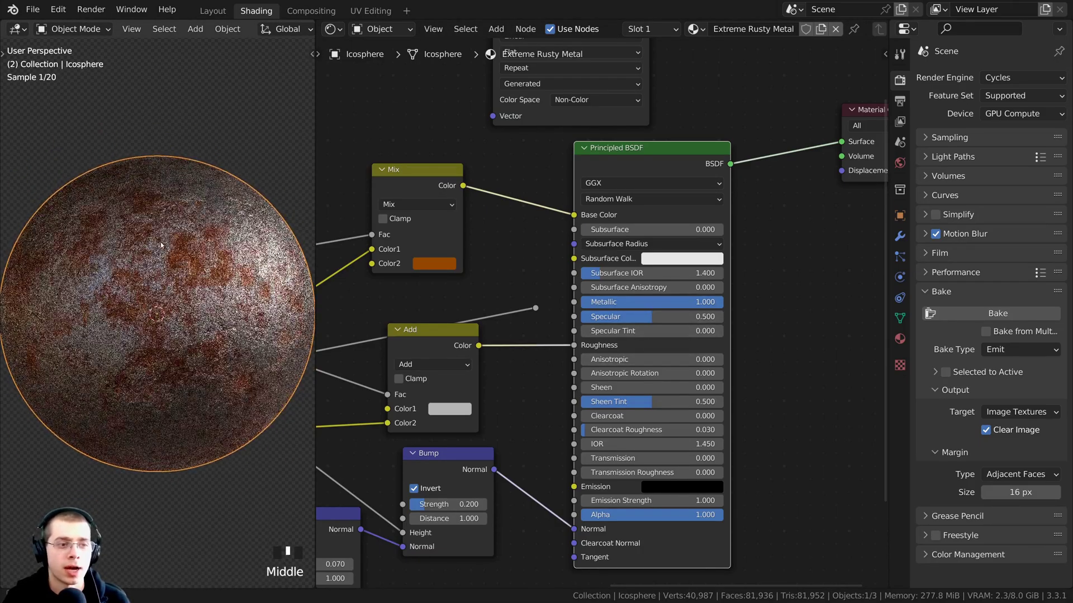
scroll(443, 314, up, 1)
middle_click(184, 252)
scroll(185, 251, up, 2)
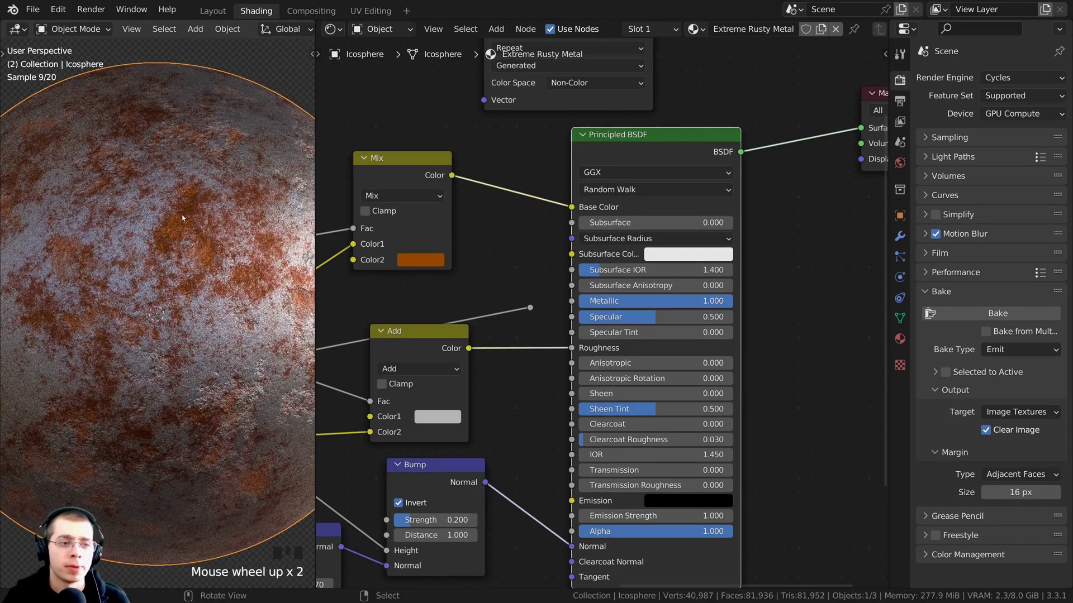
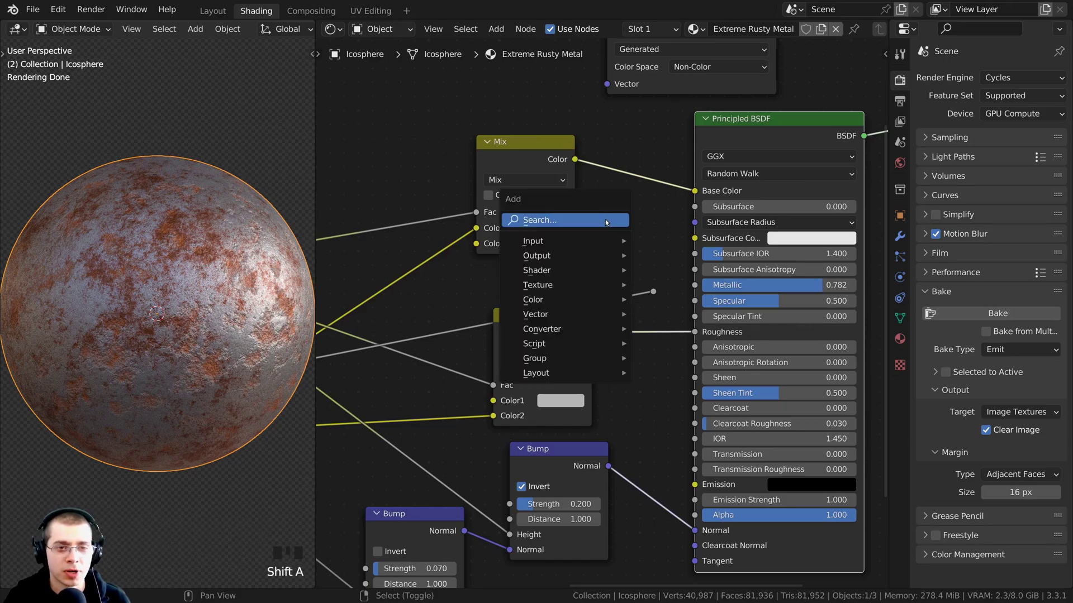
Add an RGB node, connect its Color output to the Principled BSDF's Metallic input and move it clear of the Mix node.
click(530, 221)
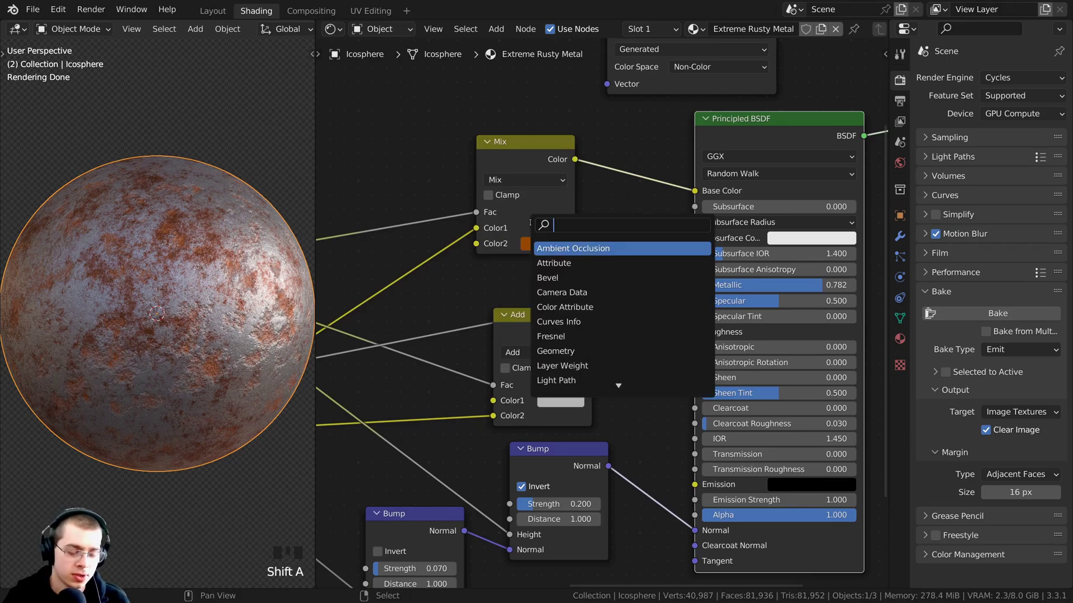
text(rgb)
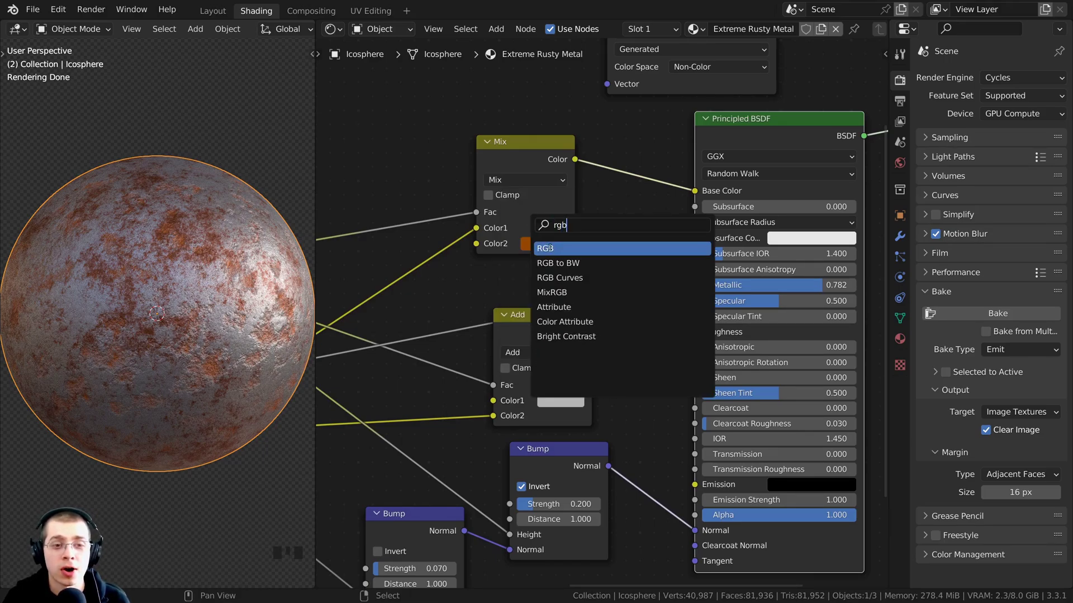
click(545, 247)
drag(484, 136, 721, 327)
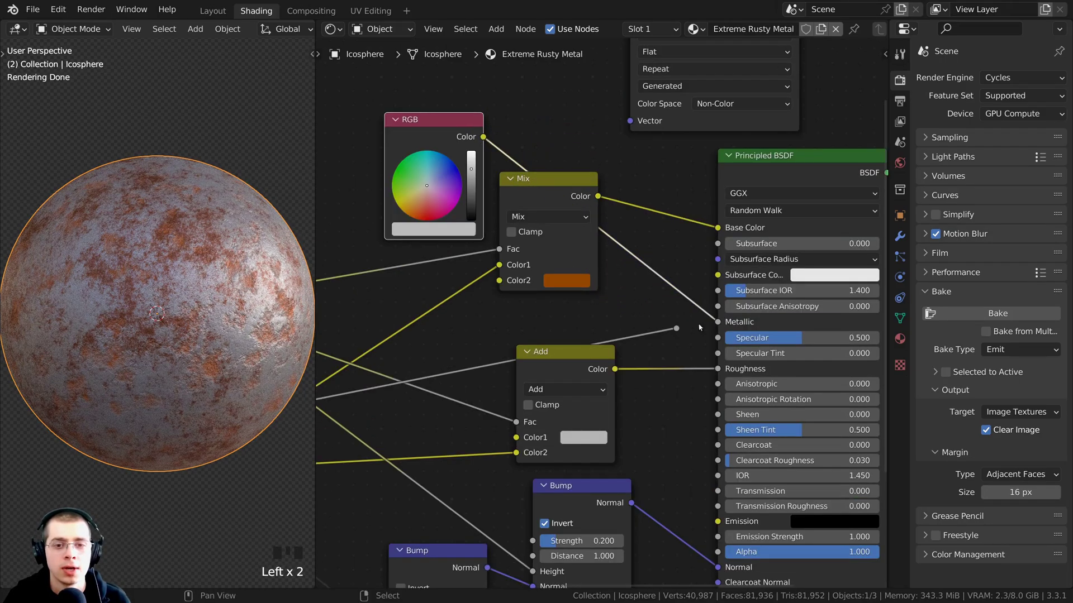
drag(433, 137, 392, 126)
middle_drag(445, 224, 567, 291)
scroll(567, 291, up, 4)
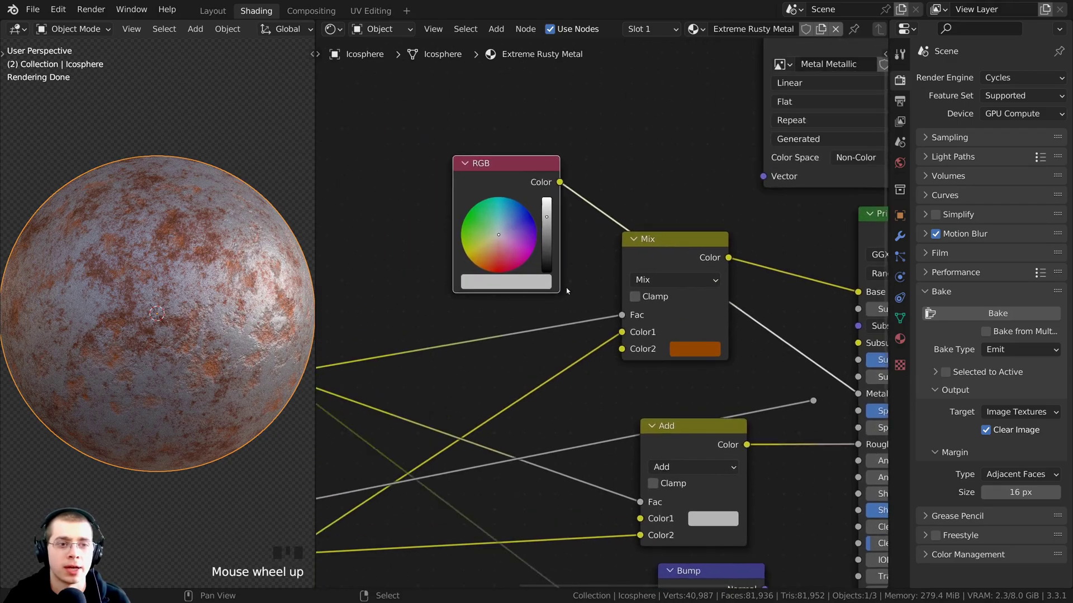
Try the RGB node's brightness at white, black and mid-grey to compare the metallic effect on the sphere.
drag(532, 192, 532, 166)
middle_drag(128, 329, 130, 336)
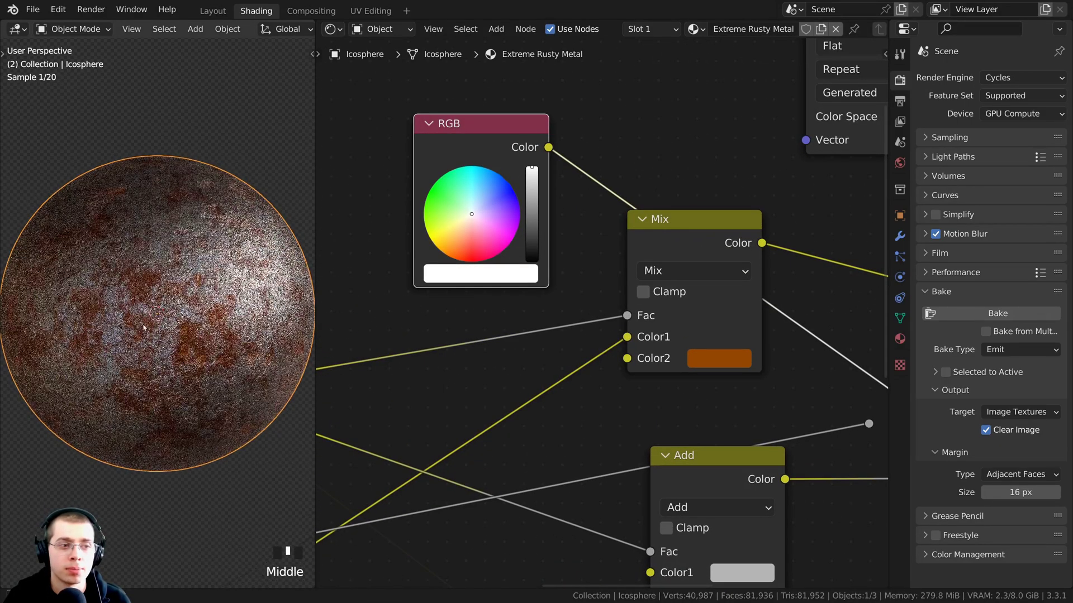
drag(535, 176, 532, 262)
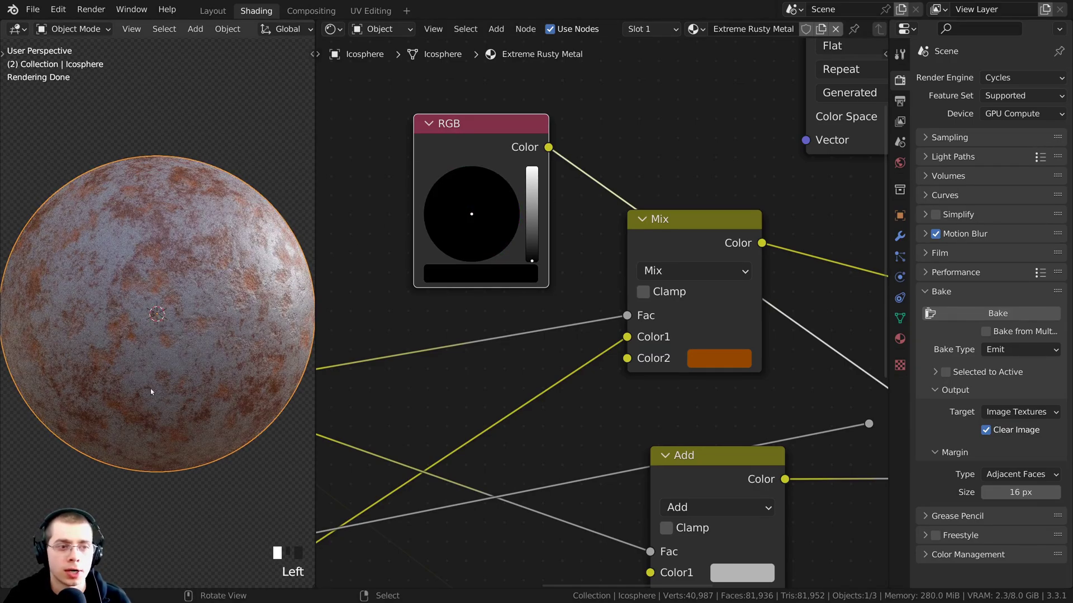
click(532, 234)
drag(532, 235, 534, 220)
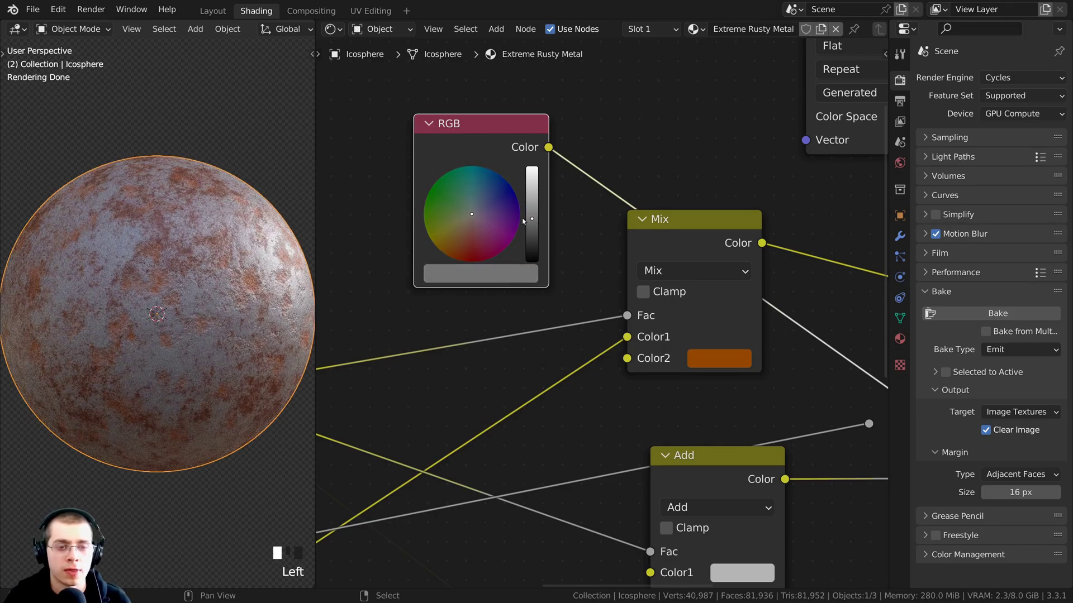
click(532, 218)
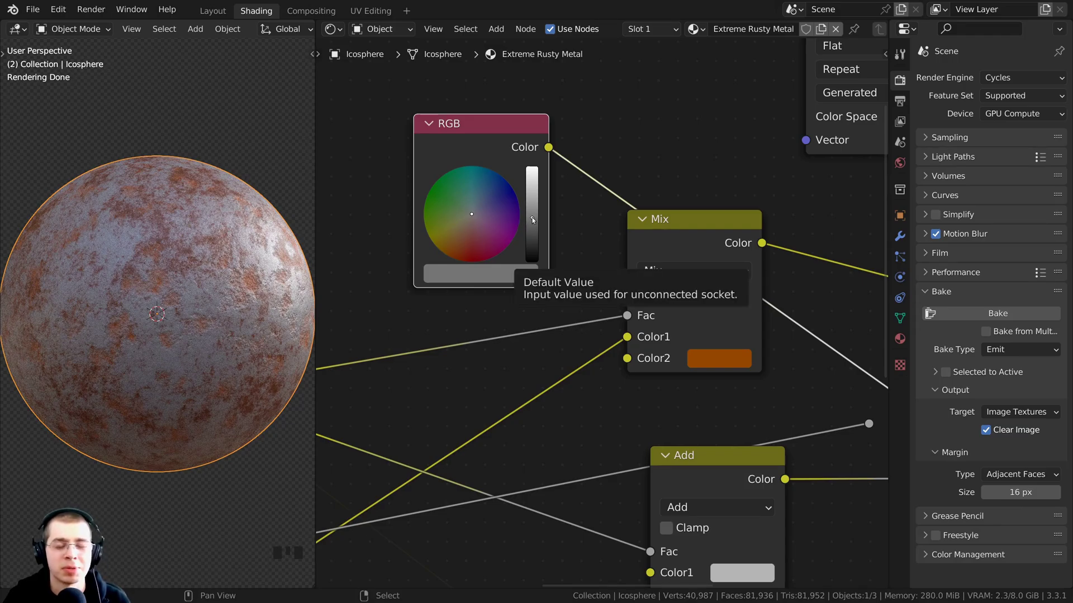
Set the RGB node's color to full white.
drag(532, 219, 532, 167)
scroll(533, 179, down, 3)
scroll(630, 275, up, 2)
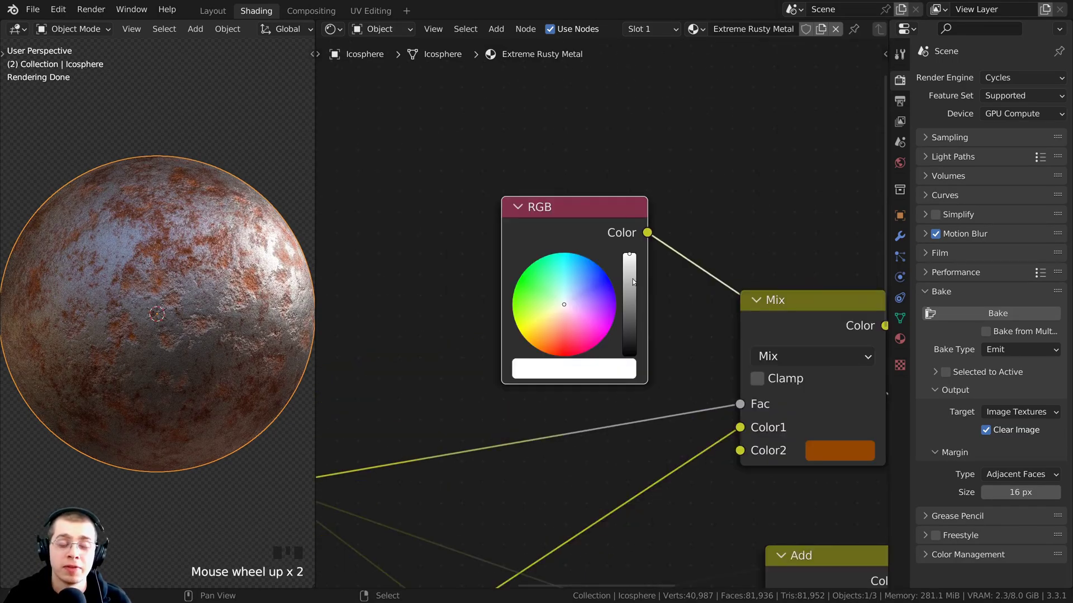
mouse_move(631, 275)
mouse_down()
mouse_move(629, 293)
mouse_move(629, 254)
mouse_up()
scroll(584, 295, down, 4)
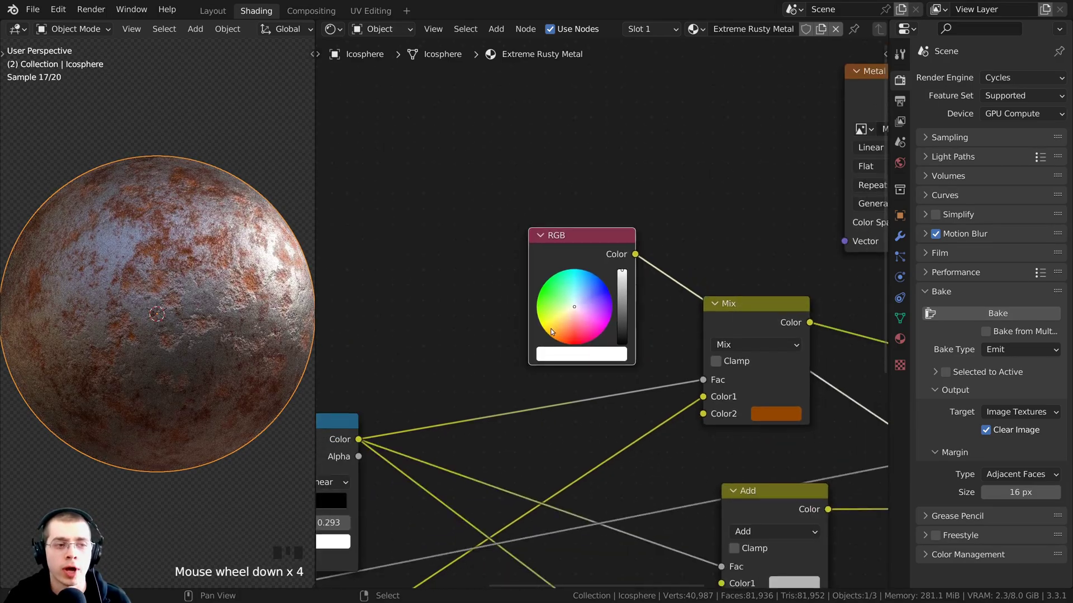
Preview the RGB node's plain color on the icosphere through the Material Output.
middle_drag(555, 323, 448, 323)
scroll(645, 324, down, 6)
middle_drag(641, 320, 599, 314)
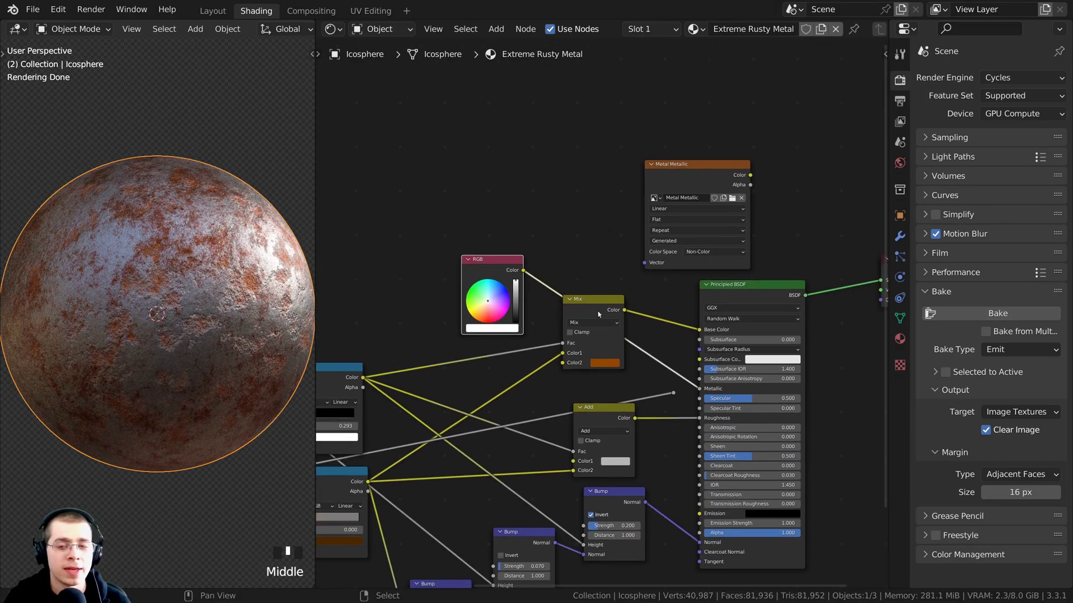
scroll(551, 313, up, 3)
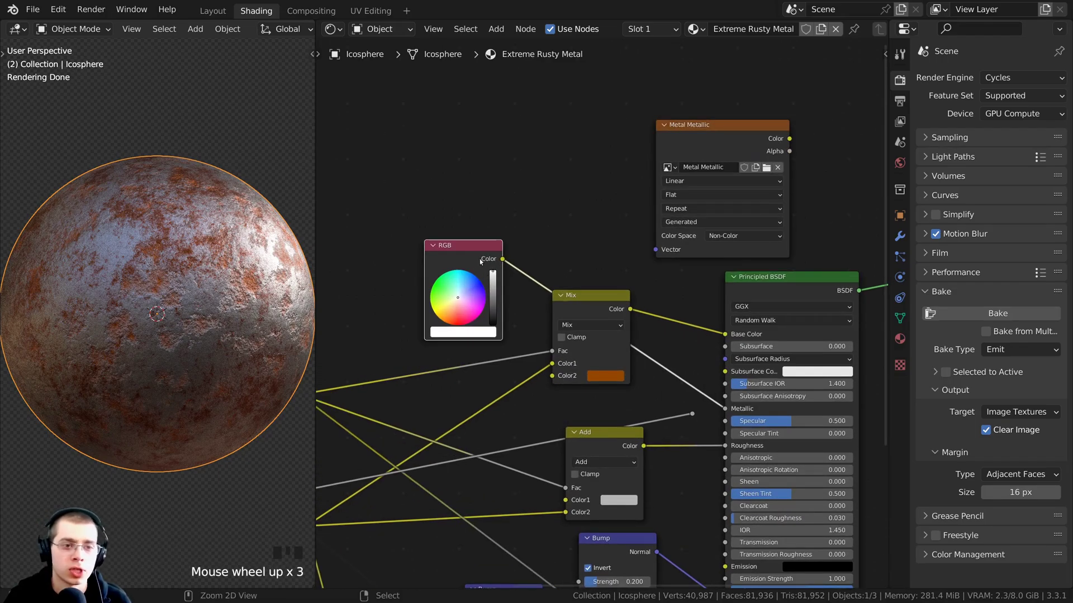
ctrl+shift+click(478, 258)
scroll(160, 321, down, 1)
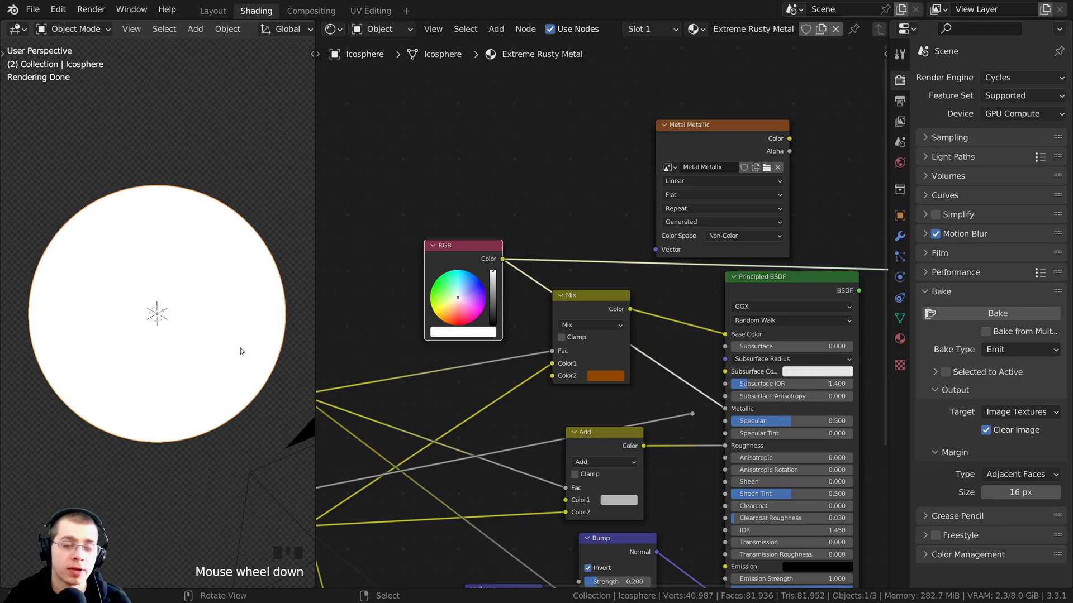
scroll(241, 410, down, 1)
scroll(223, 384, up, 1)
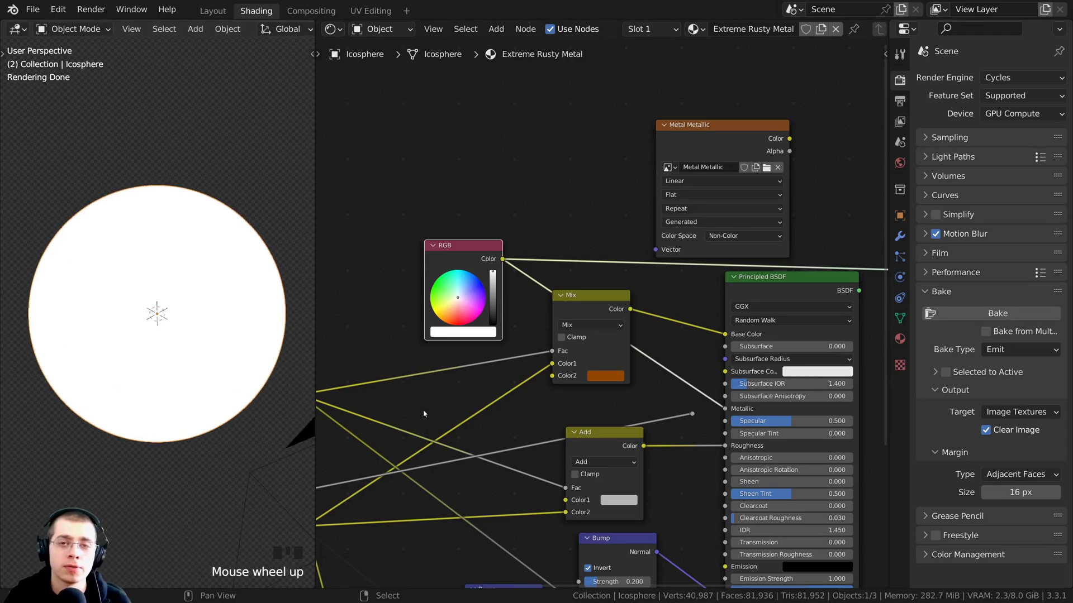
middle_drag(503, 363, 542, 341)
middle_drag(351, 446, 509, 370)
middle_drag(556, 296, 496, 328)
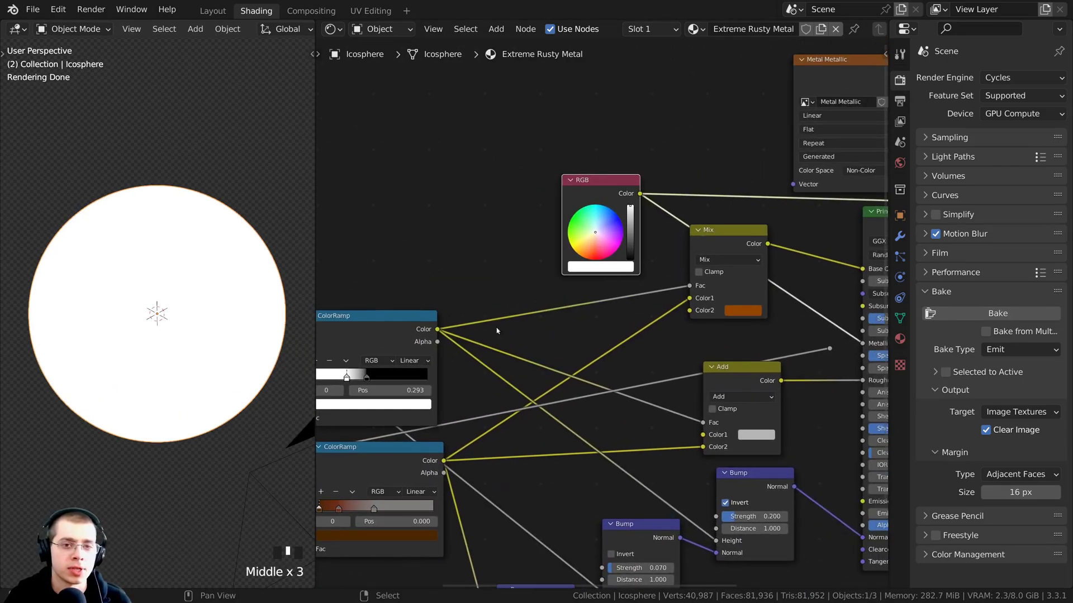
Delete the RGB node and reconnect the rerouted Musgrave Texture link to the Principled BSDF's Metallic input.
drag(605, 191, 603, 185)
scroll(577, 379, up, 4)
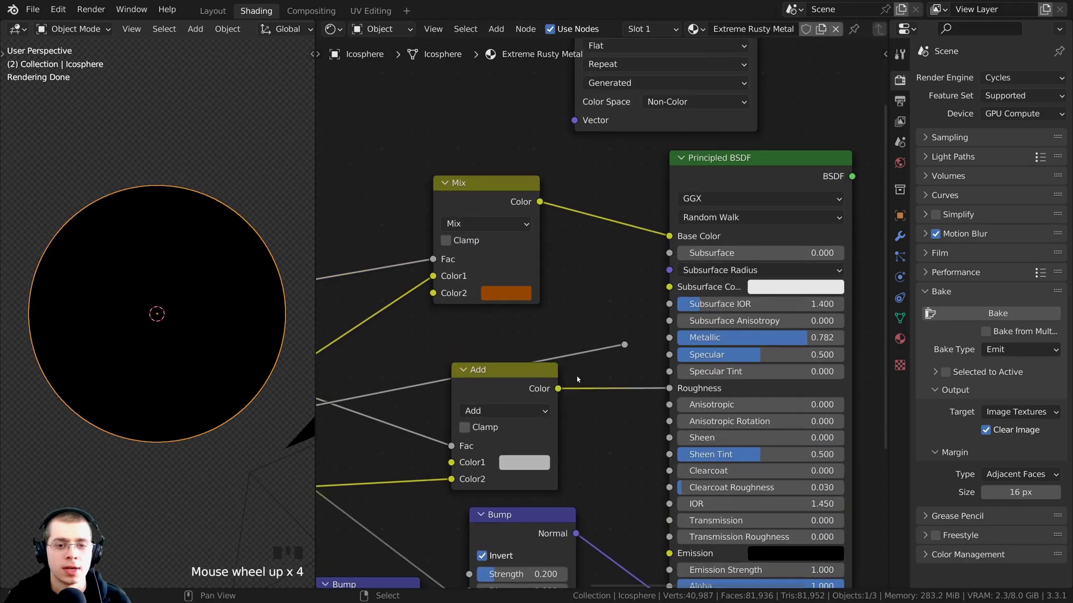
drag(624, 346, 669, 337)
Route the Musgrave Texture's Height to the Material Output for preview and switch the viewport to the camera view.
scroll(579, 396, down, 2)
scroll(533, 395, down, 3)
middle_drag(533, 394, 805, 296)
middle_drag(575, 359, 624, 354)
middle_drag(623, 354, 587, 373)
middle_drag(447, 402, 603, 380)
middle_drag(570, 386, 726, 362)
scroll(652, 372, up, 3)
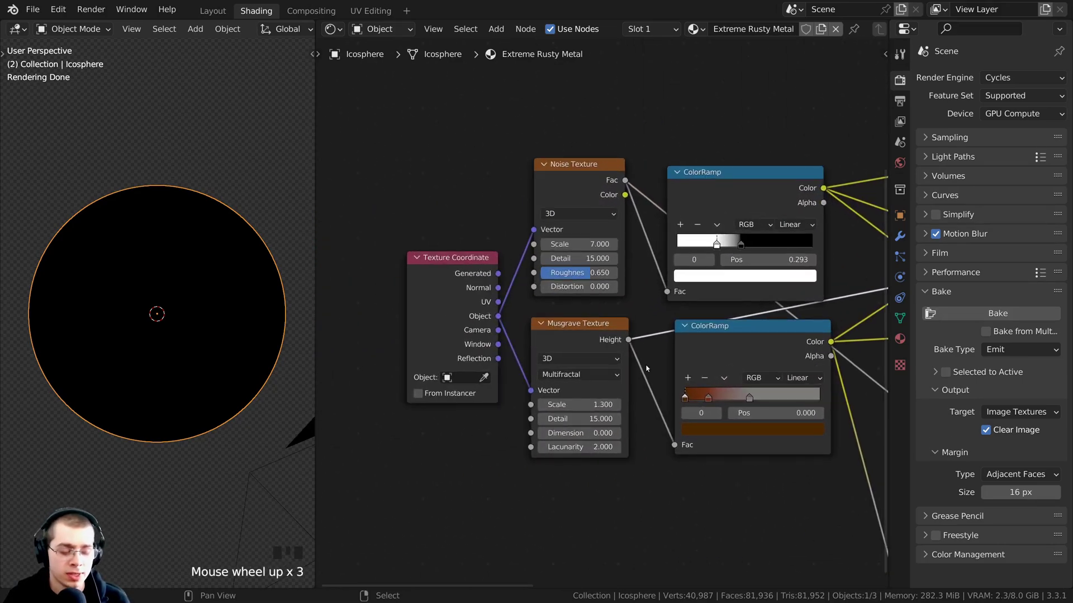
ctrl+shift+click(605, 345)
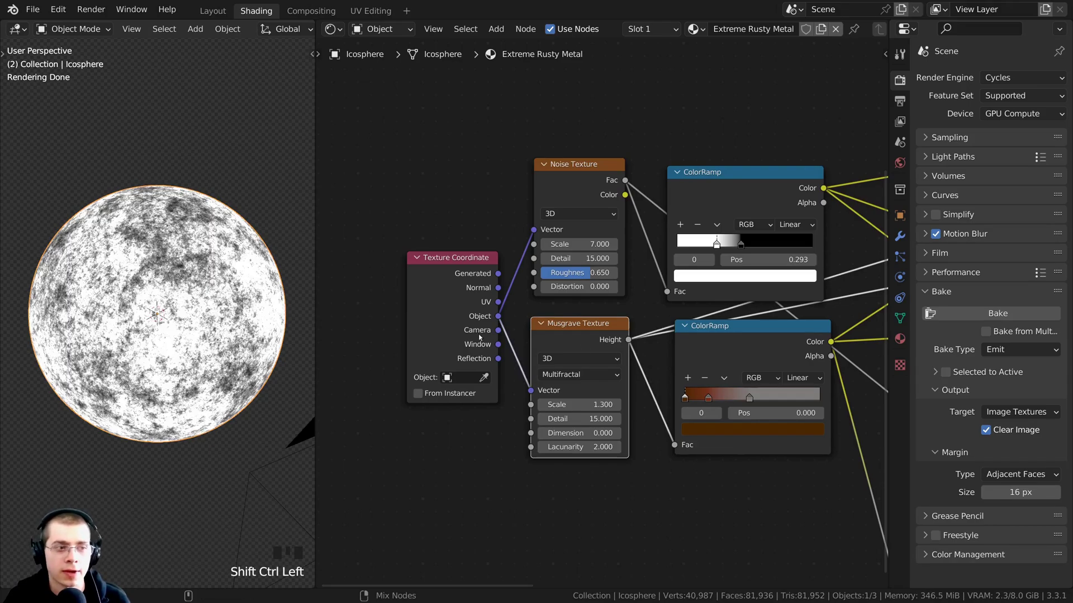
key(KP_0)
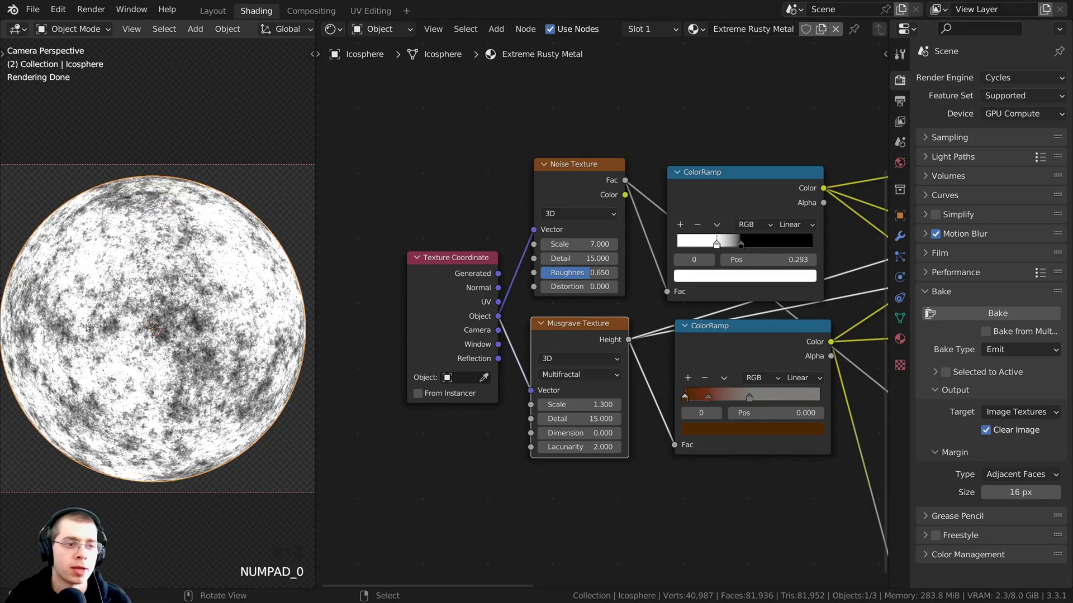
scroll(620, 316, down, 3)
middle_drag(830, 401, 534, 410)
scroll(706, 397, down, 3)
scroll(542, 264, up, 3)
middle_drag(541, 263, 520, 270)
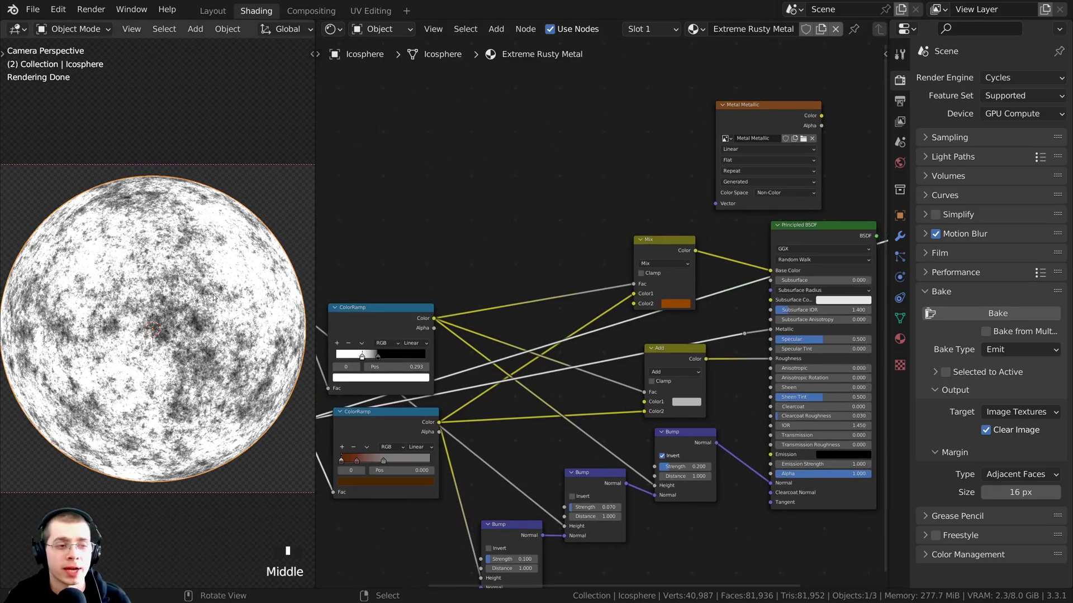
right_click(196, 263)
key(a)
right_click(101, 234)
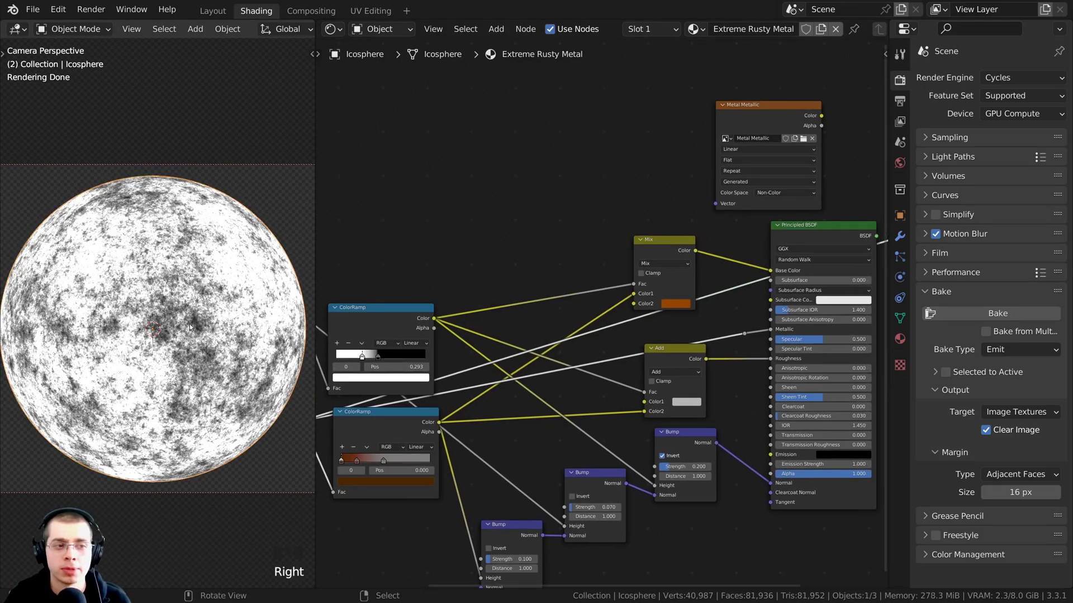
right_click(195, 306)
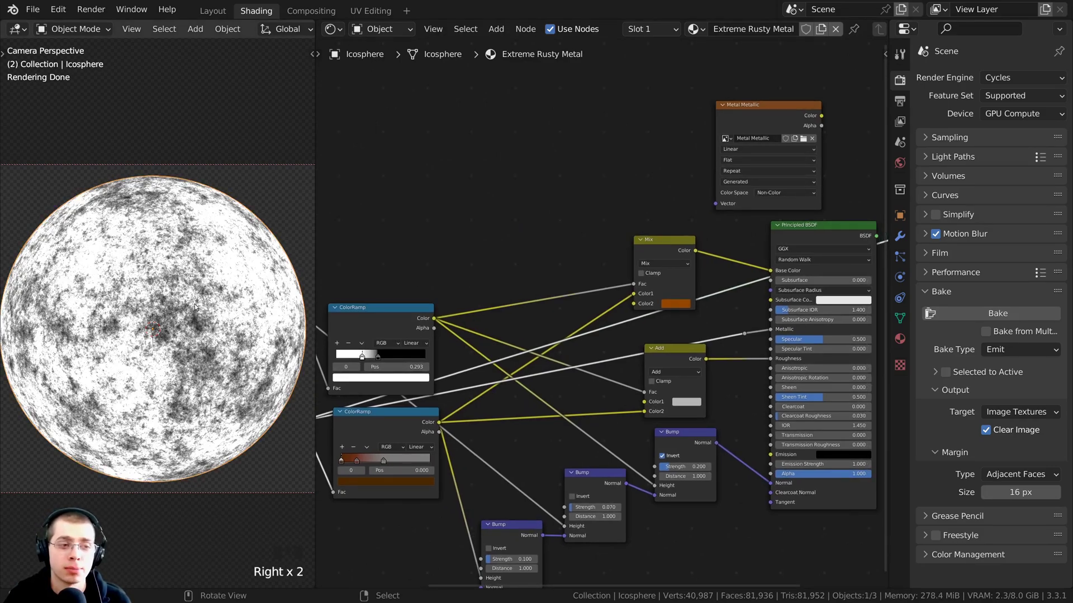
Select the Metal Metallic image texture node and position it in the free area above the Principled BSDF.
middle_drag(721, 302, 583, 384)
scroll(648, 251, up, 3)
drag(623, 163, 642, 139)
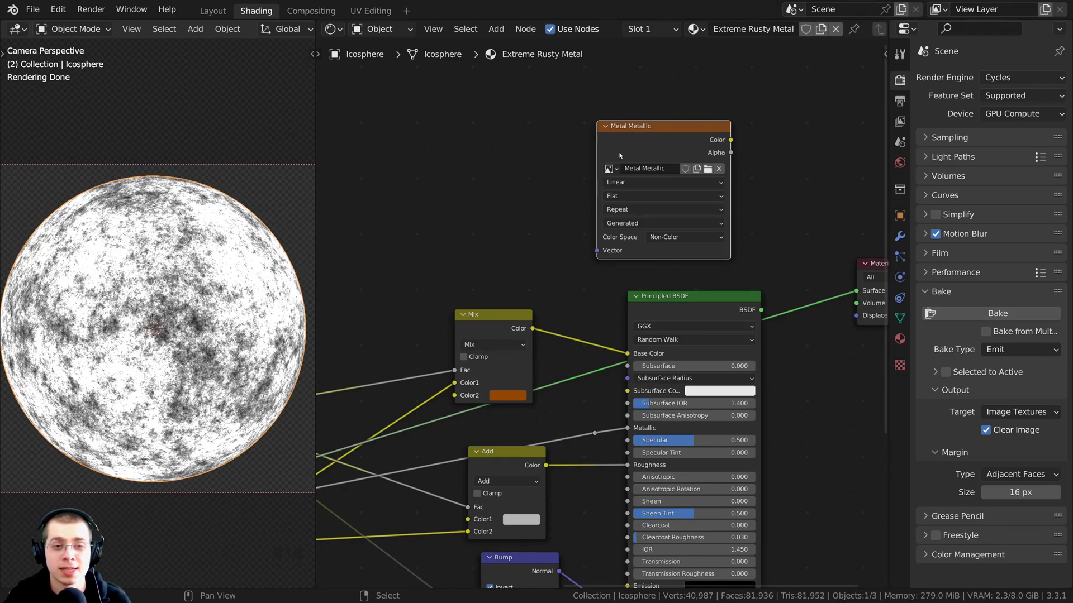
drag(598, 157, 662, 158)
scroll(628, 250, up, 2)
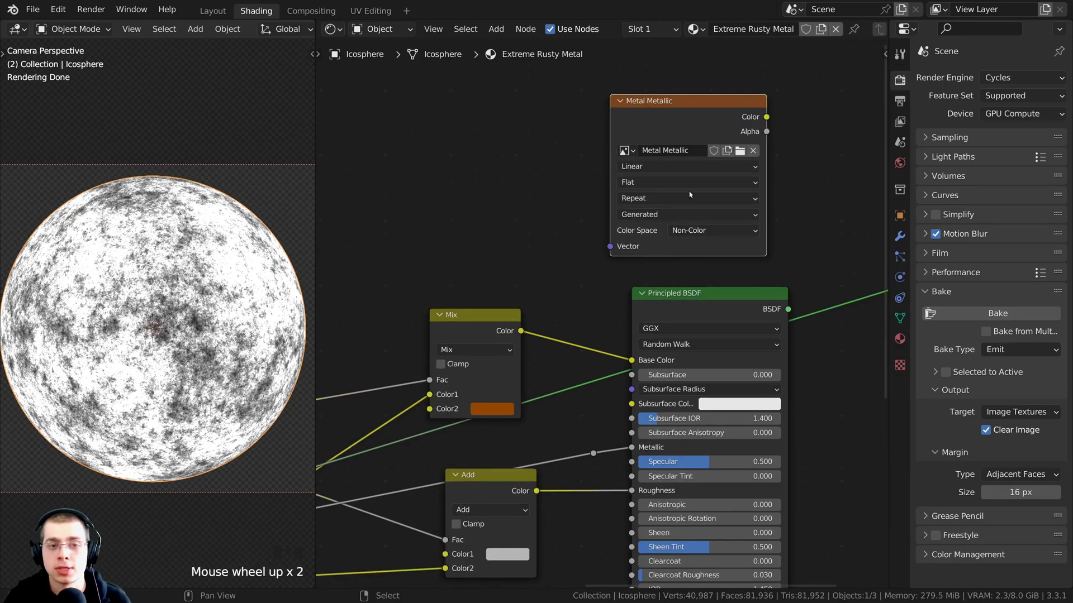
drag(670, 122, 666, 125)
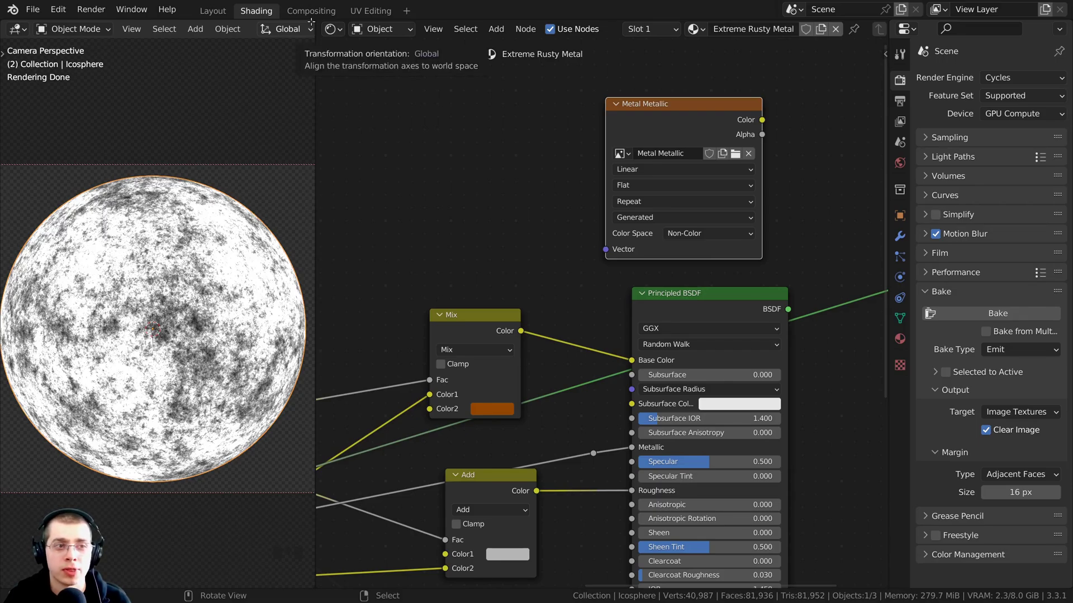
Split the 3D viewport horizontally and turn the upper area into an Image Editor showing the Metal Metallic image.
drag(311, 21, 371, 278)
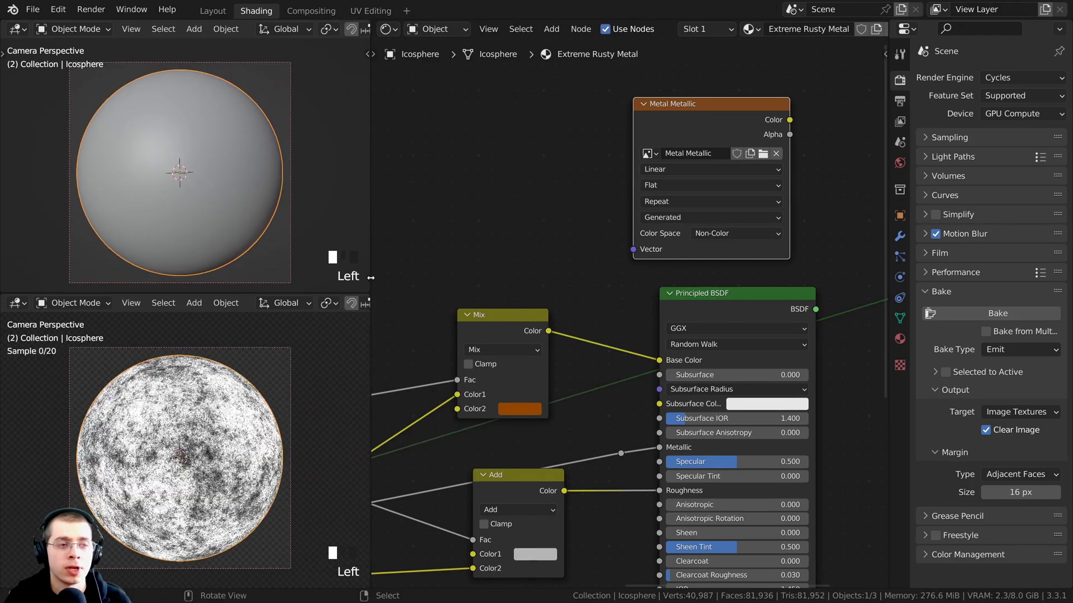
click(18, 31)
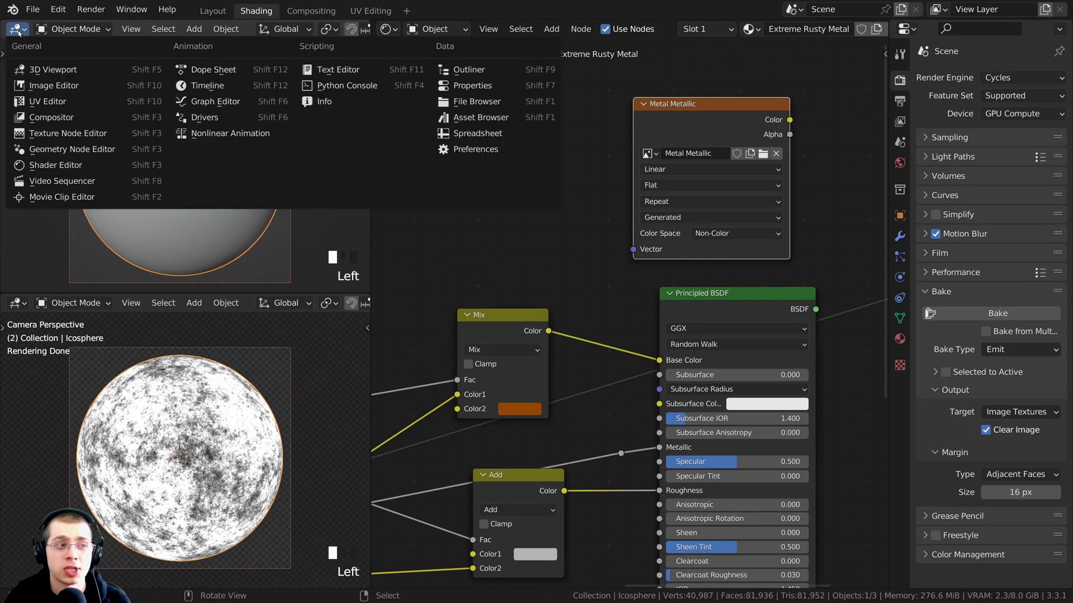
click(59, 90)
scroll(59, 91, down, 2)
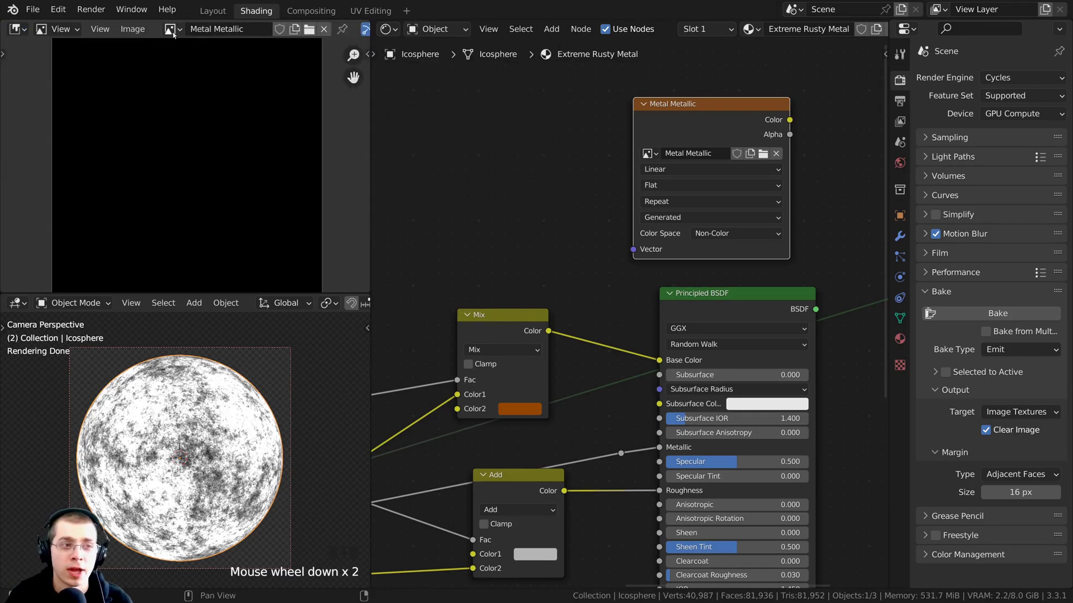
click(172, 30)
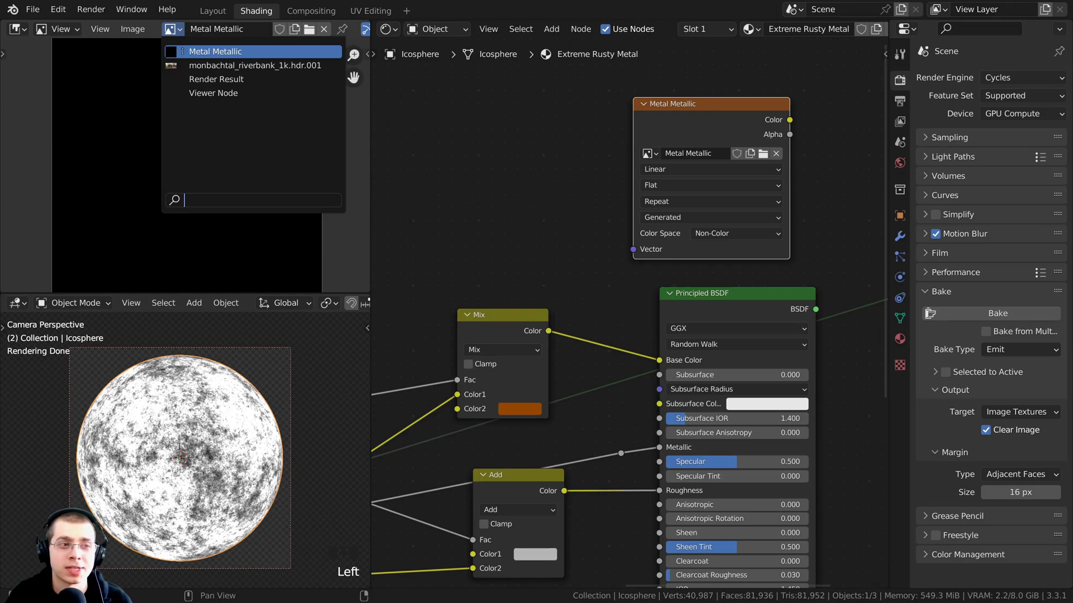
click(192, 51)
Keep the Metal Metallic image texture node selected as the bake target and place it just above the Principled BSDF.
mouse_move(709, 113)
mouse_down()
mouse_move(691, 104)
mouse_move(710, 118)
mouse_up()
scroll(728, 289, down, 1)
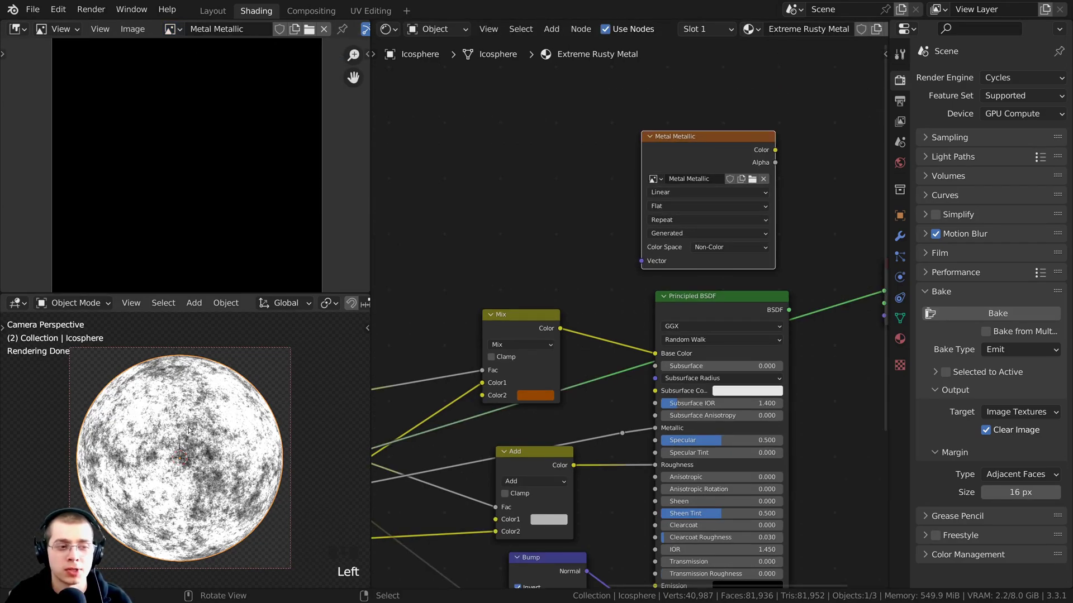
scroll(698, 167, up, 2)
key(g)
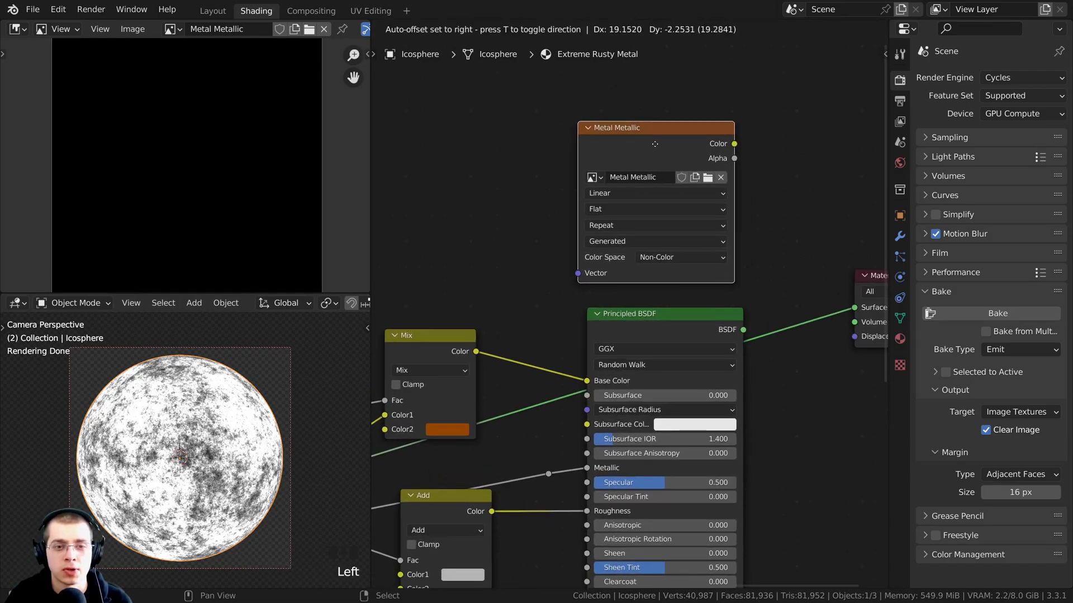
click(655, 144)
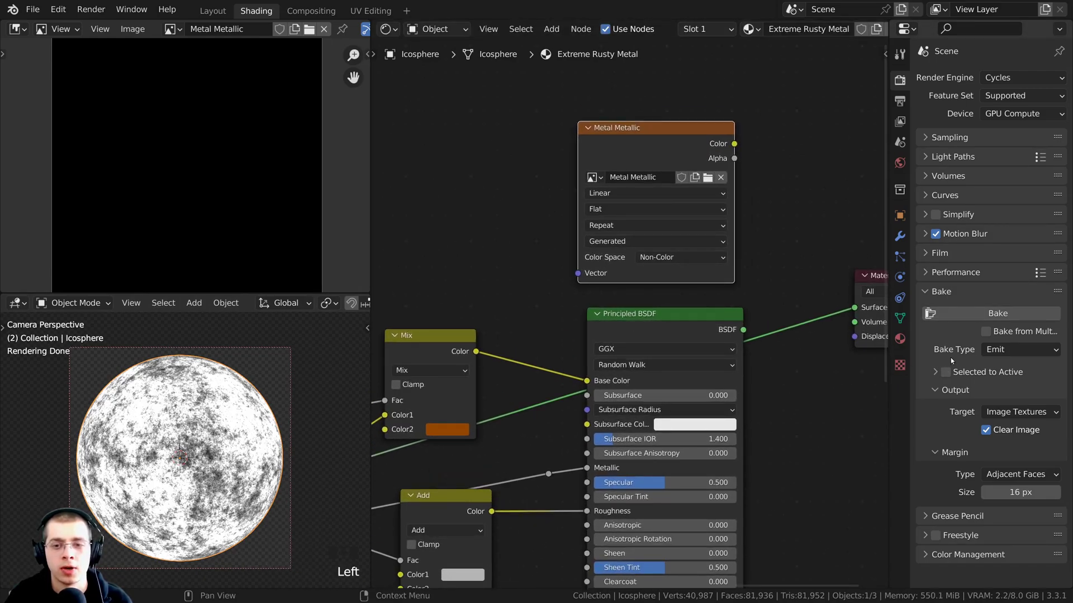
Save the Blender file and bake the preview output to the Metal Metallic image with the Emit bake type.
click(993, 353)
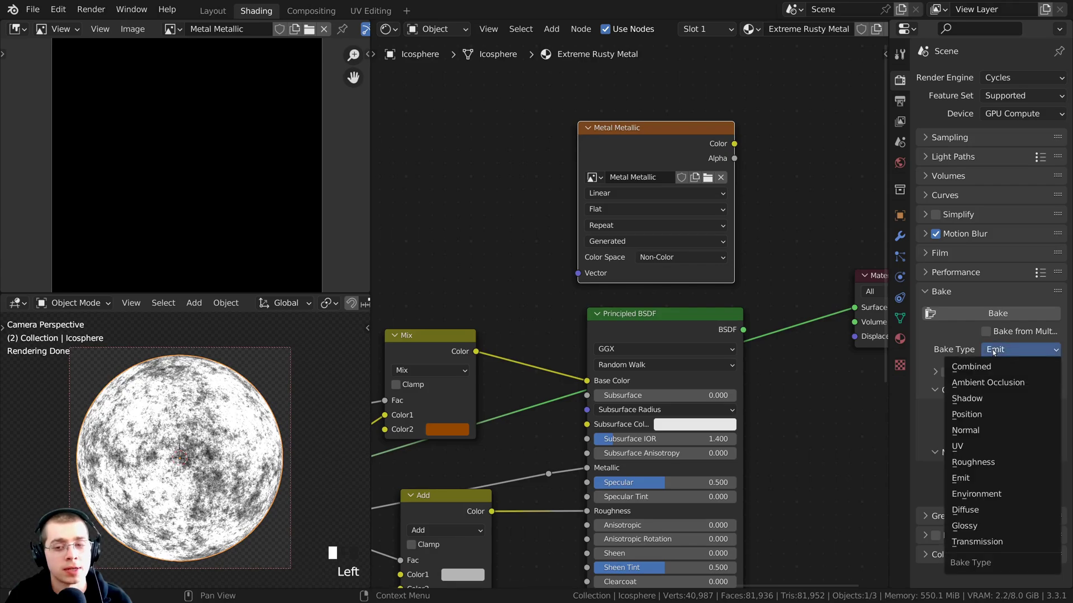
click(995, 353)
key(ctrl+s)
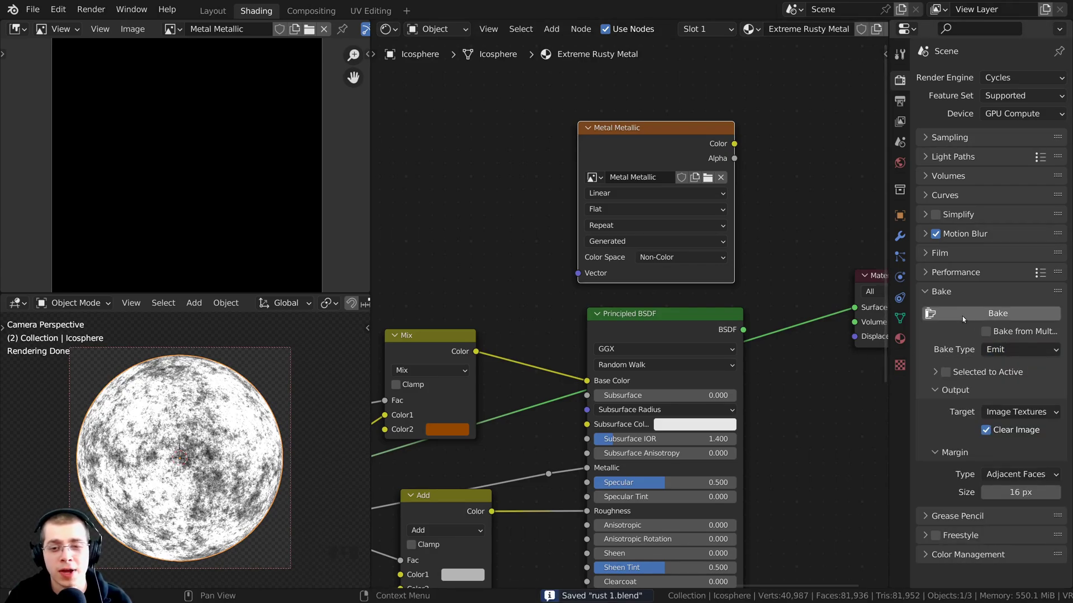
click(981, 320)
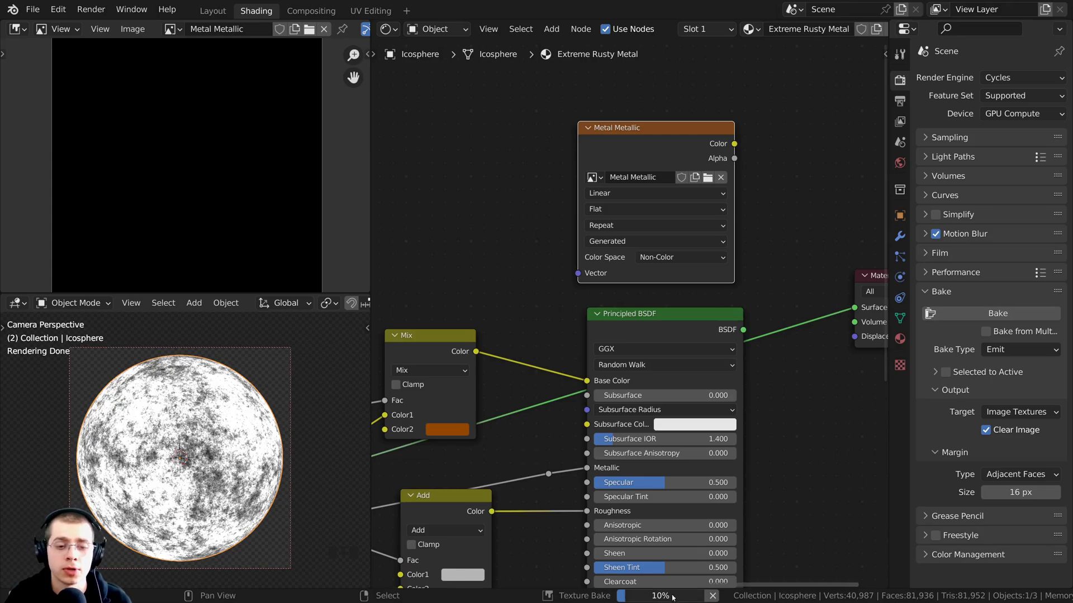
middle_drag(178, 157, 185, 119)
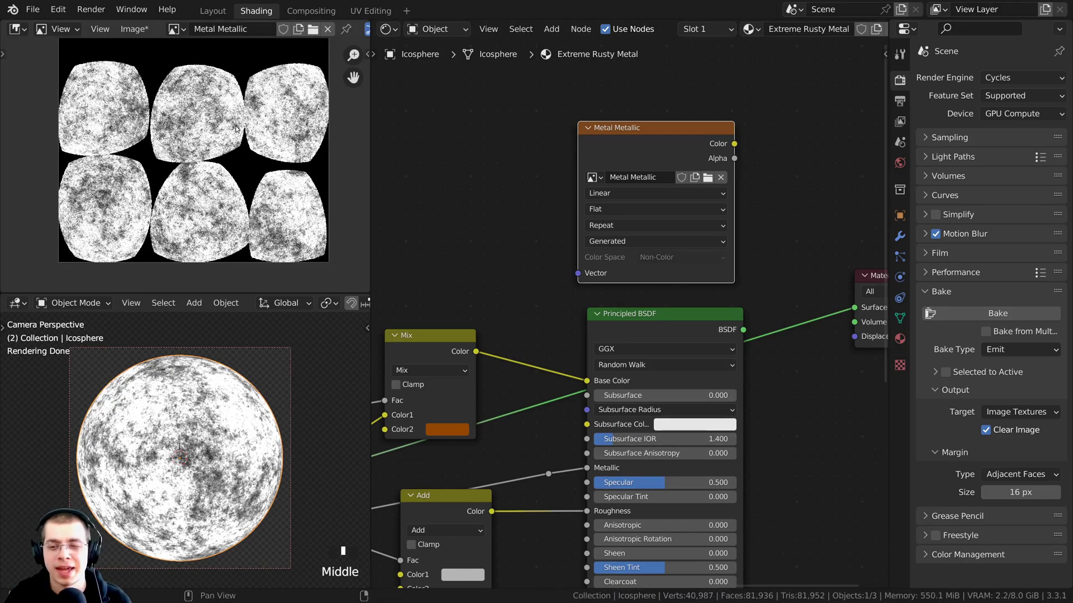
Compare the baked Metal Metallic image up close with the Musgrave Texture node that generated it.
scroll(455, 352, down, 2)
middle_drag(579, 396, 656, 296)
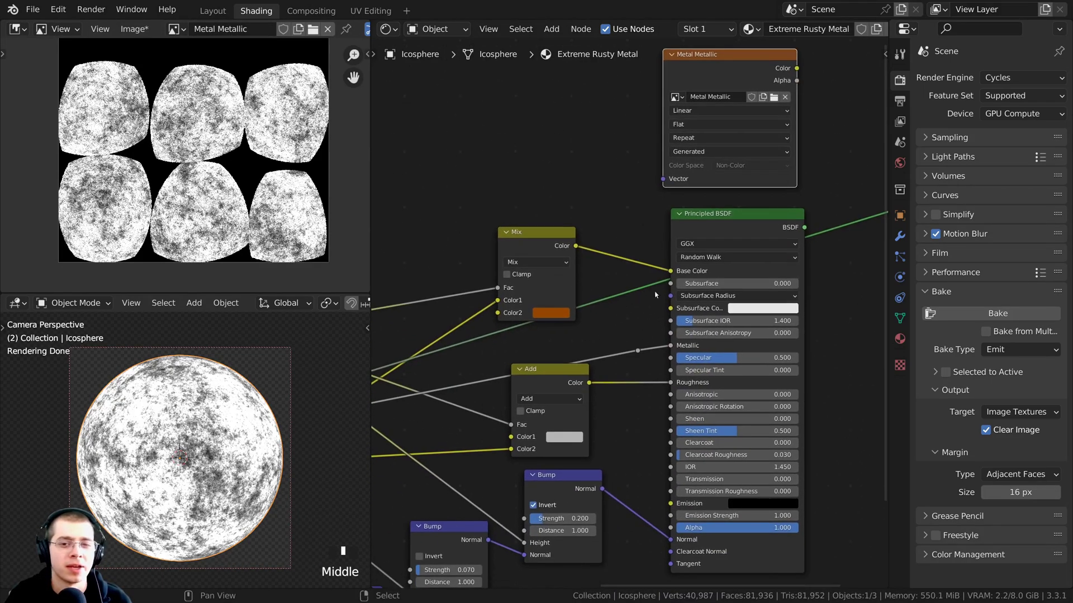
scroll(503, 290, down, 3)
middle_drag(390, 358, 617, 303)
scroll(503, 318, up, 3)
middle_drag(503, 319, 602, 296)
middle_drag(417, 338, 606, 317)
scroll(605, 318, up, 2)
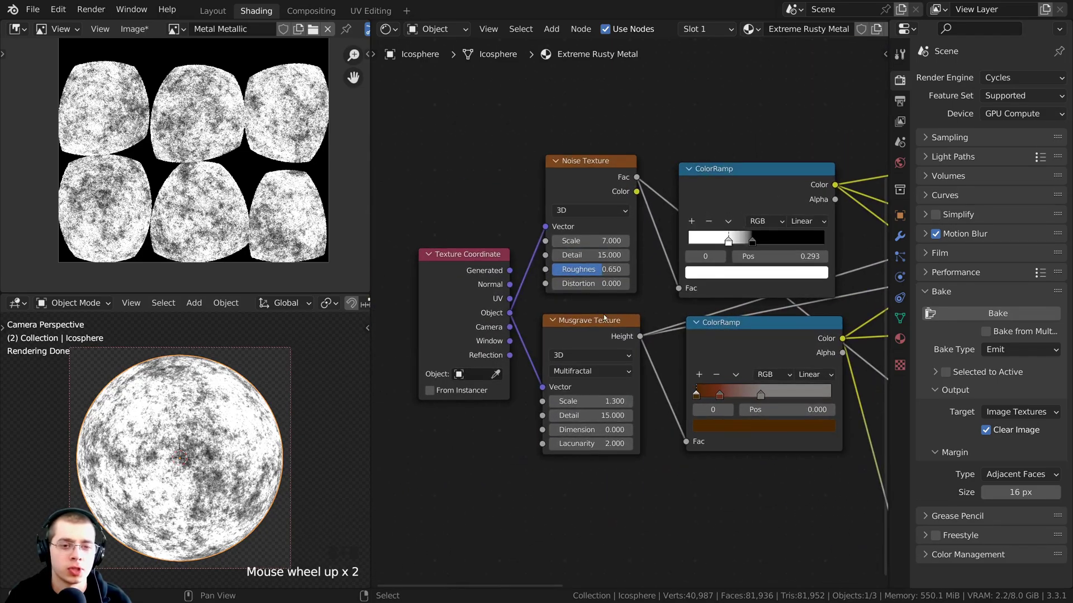
drag(606, 318, 598, 313)
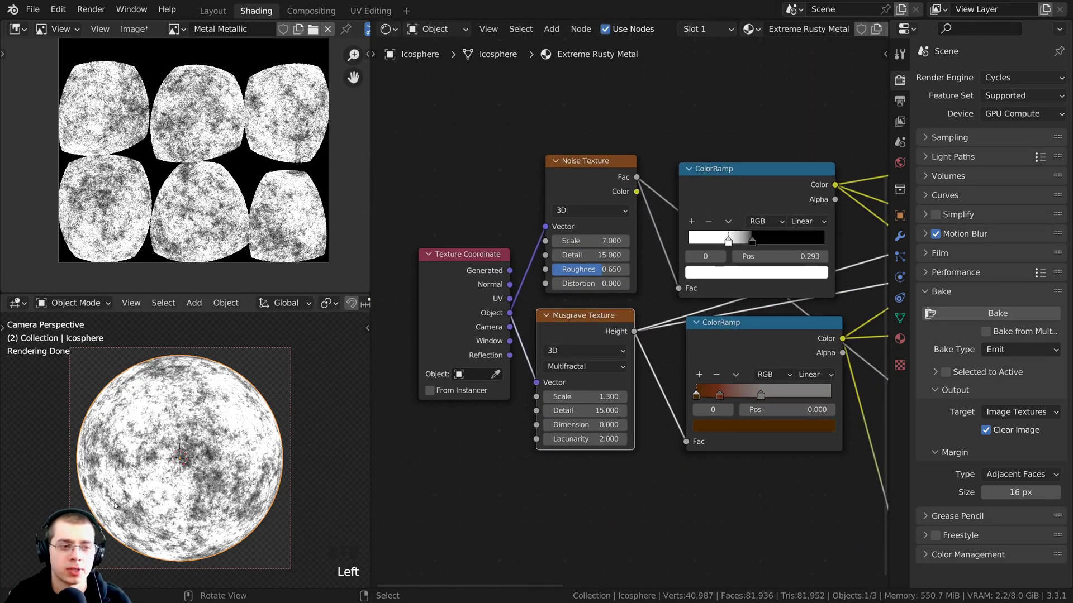
scroll(236, 141, up, 6)
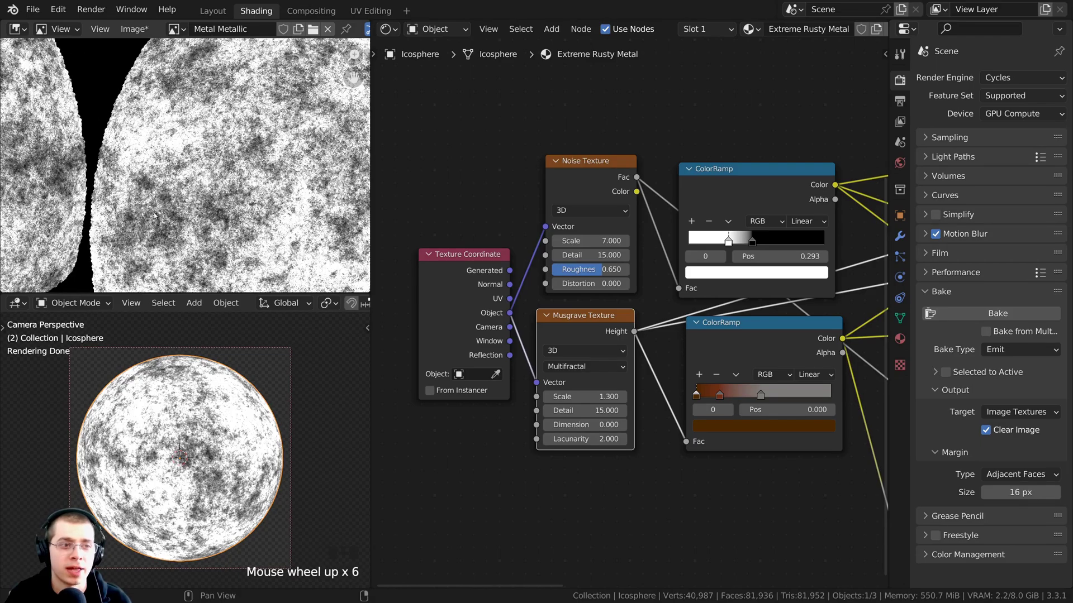
middle_drag(215, 191, 59, 156)
scroll(206, 159, down, 3)
middle_drag(205, 159, 233, 125)
scroll(197, 178, up, 1)
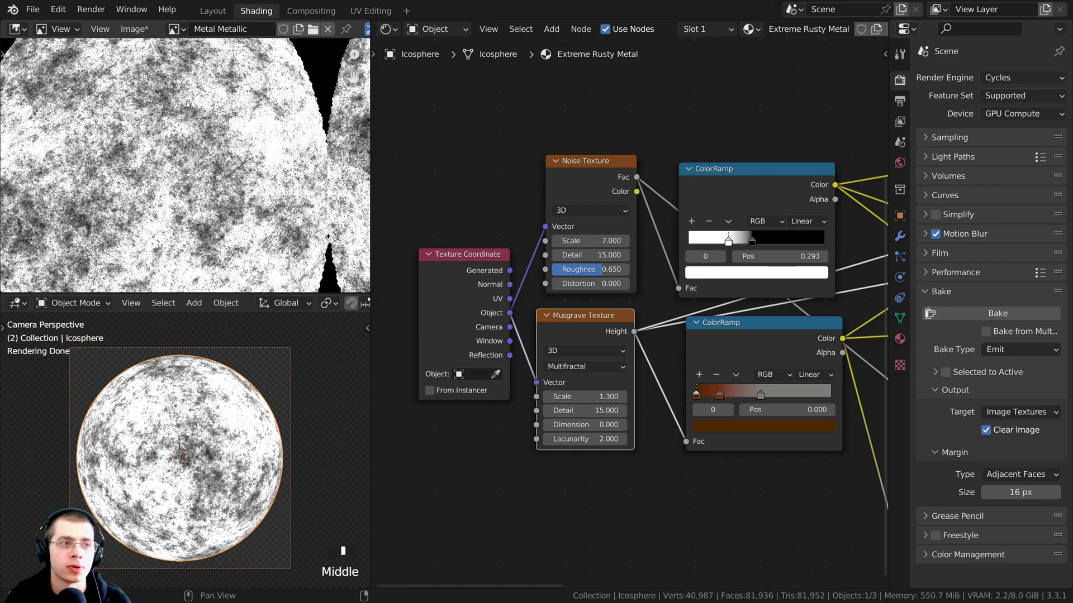
Save the baked image as Metal Metallic.png in PNG format in the How to Paint Metallic Maps folder.
click(136, 31)
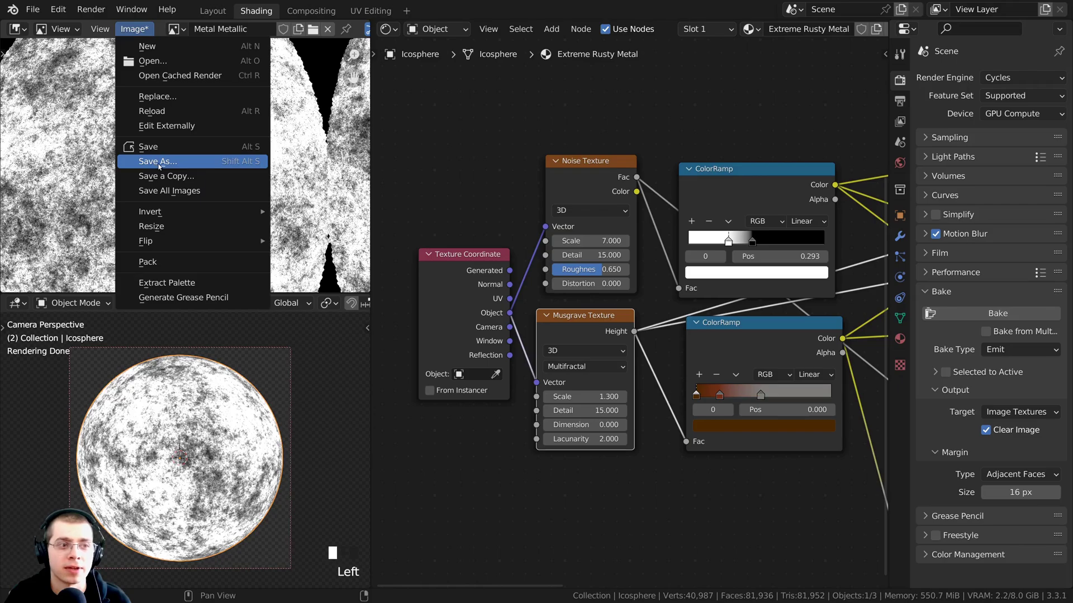
click(159, 162)
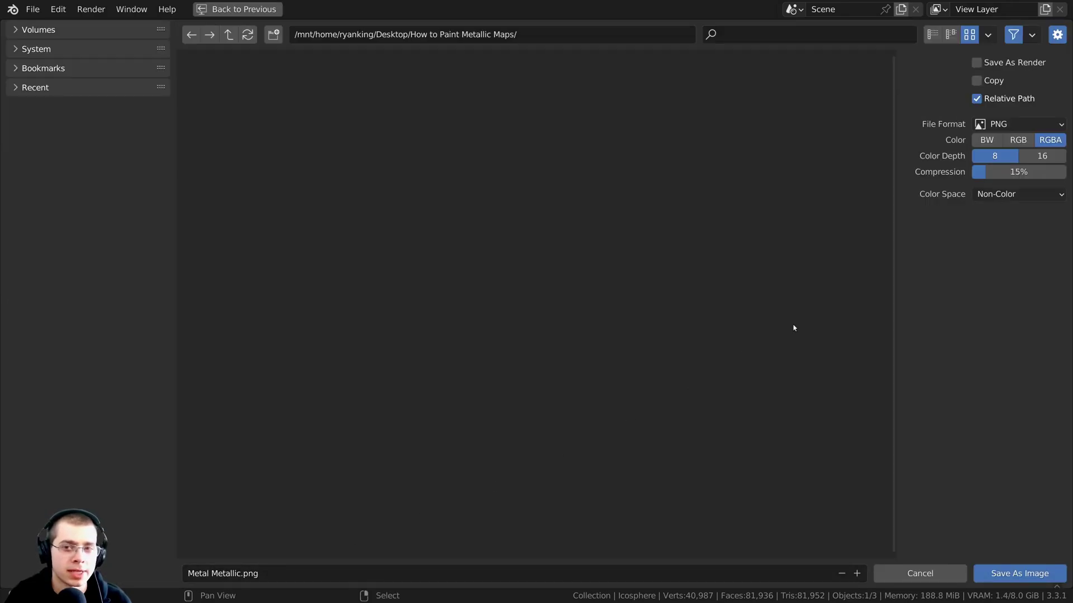
click(991, 126)
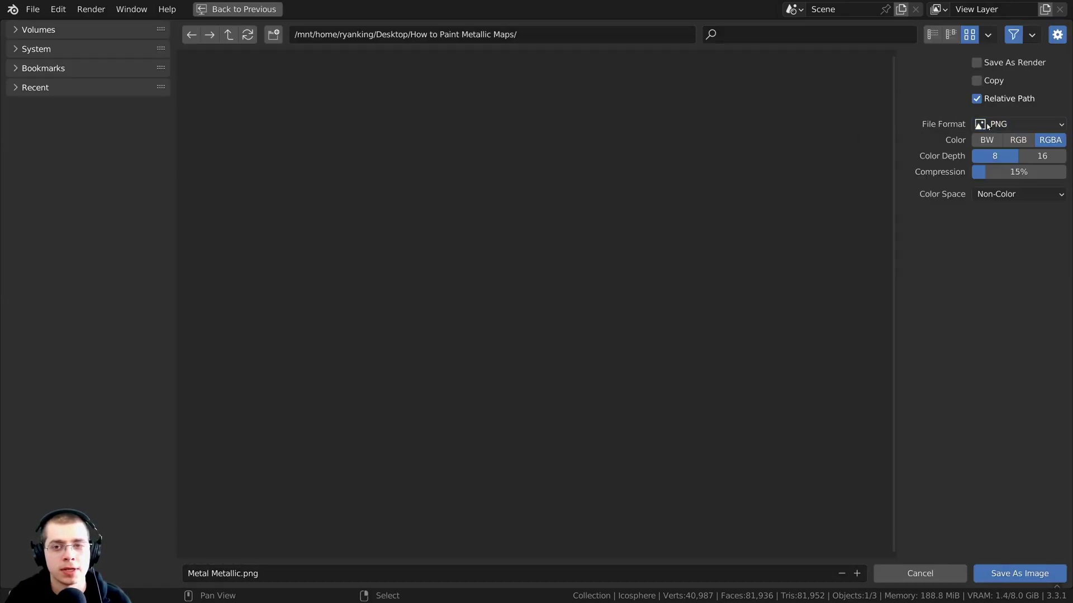
click(1006, 569)
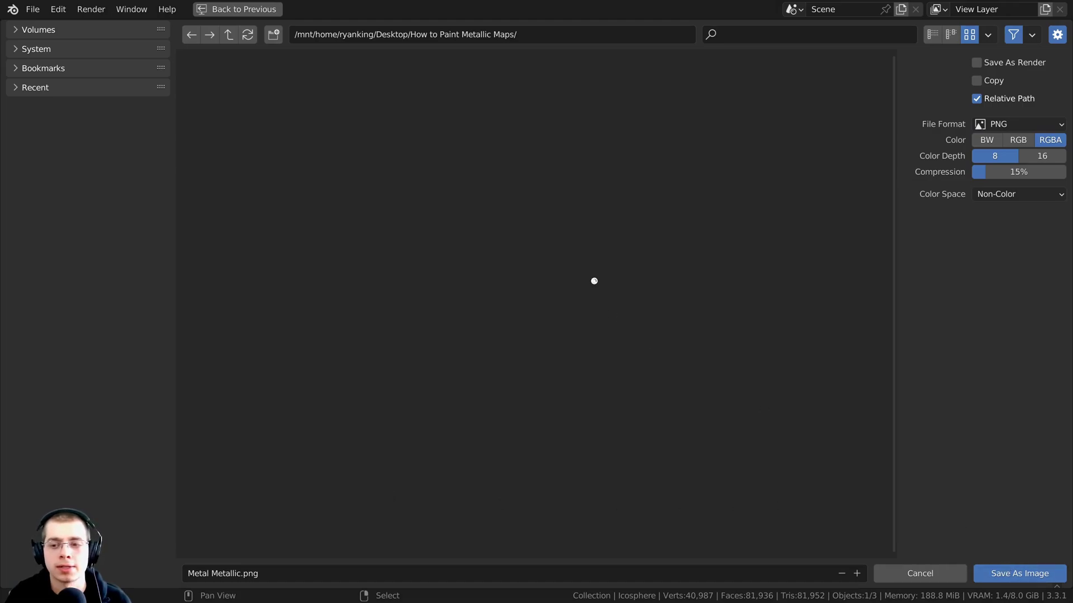
Connect the Metal Metallic image texture's Color output to the Principled BSDF's Metallic input, replacing the Musgrave link.
scroll(168, 185, down, 2)
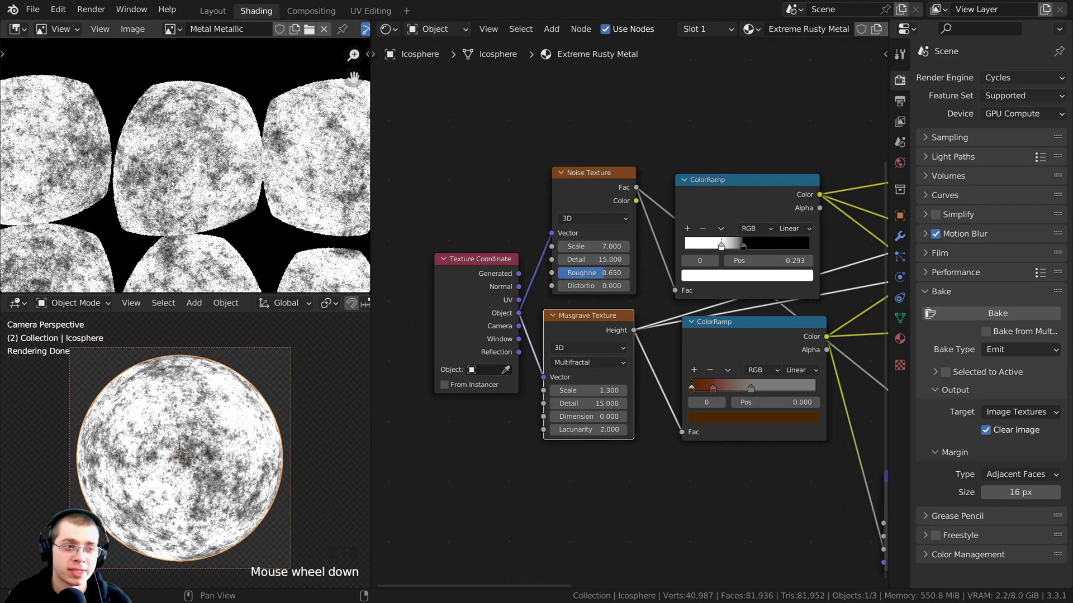
middle_drag(164, 182, 162, 182)
scroll(176, 185, up, 1)
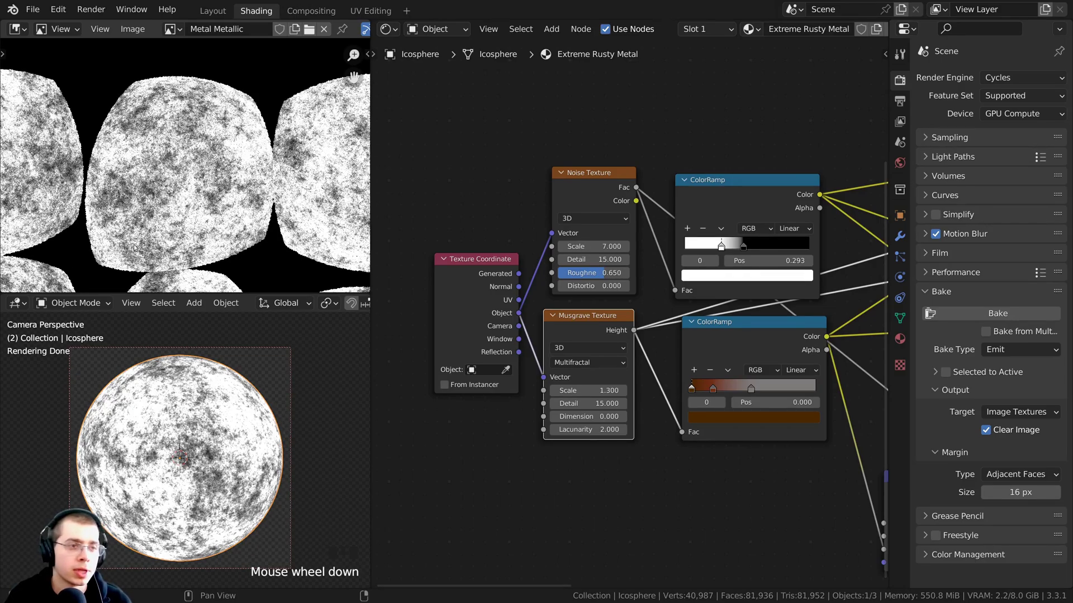
middle_drag(134, 248, 135, 233)
scroll(611, 302, down, 2)
middle_drag(782, 201, 425, 324)
click(481, 141)
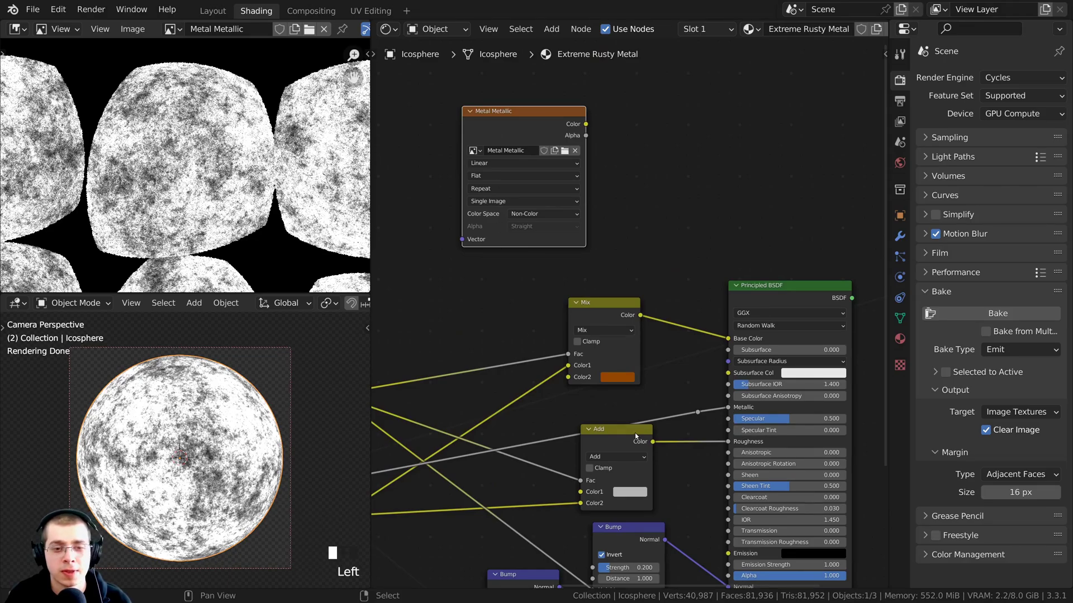
scroll(635, 419, down, 2)
middle_drag(654, 402, 686, 366)
scroll(686, 366, up, 3)
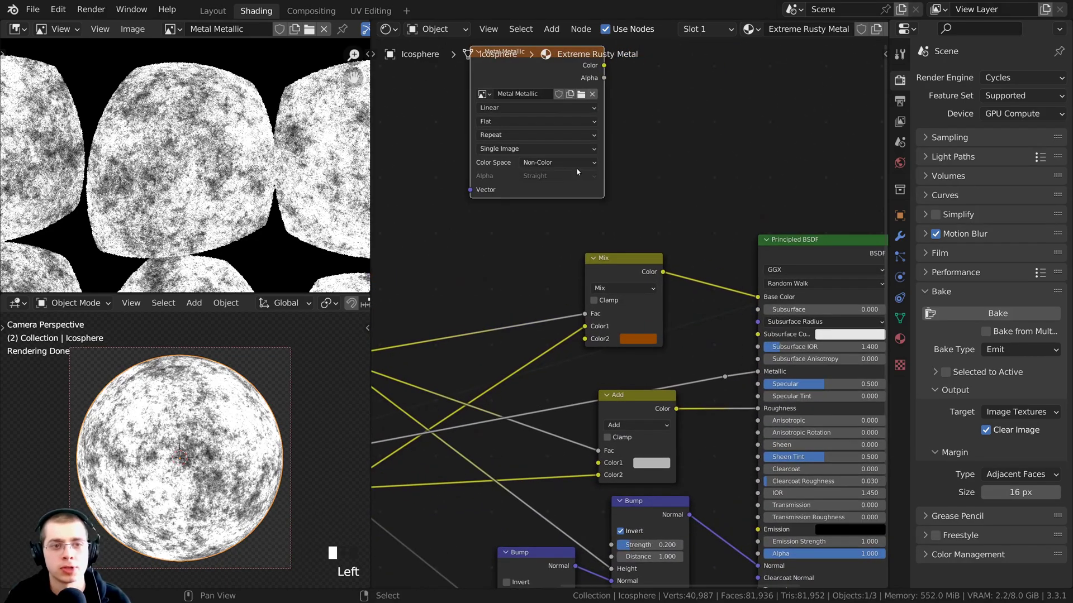
drag(562, 74, 757, 371)
middle_drag(503, 206, 632, 241)
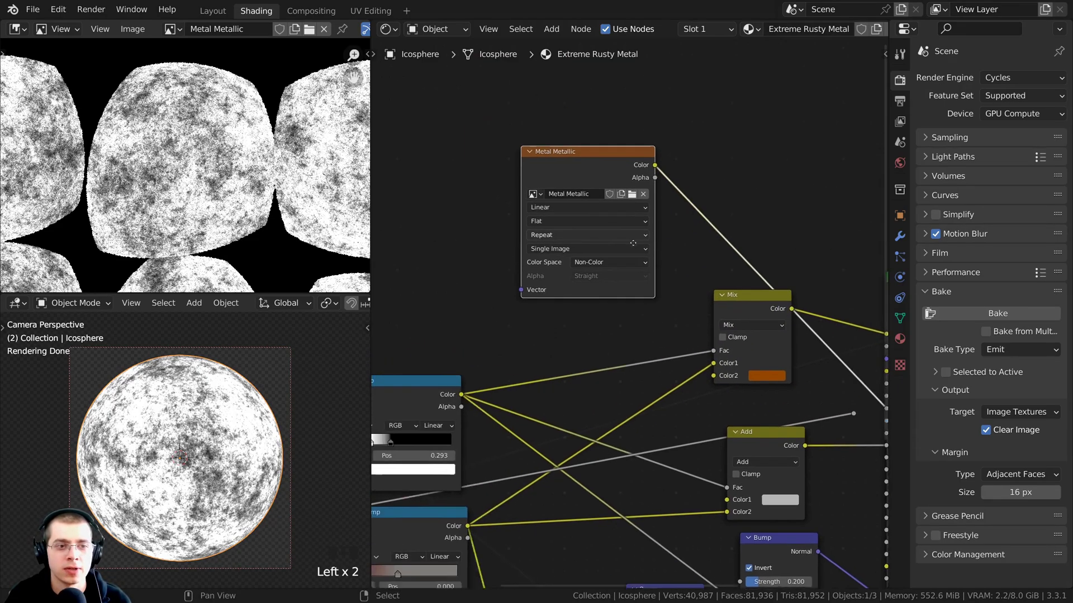
Reposition the linked Metal Metallic image texture node in the node graph.
scroll(581, 257, up, 2)
click(600, 265)
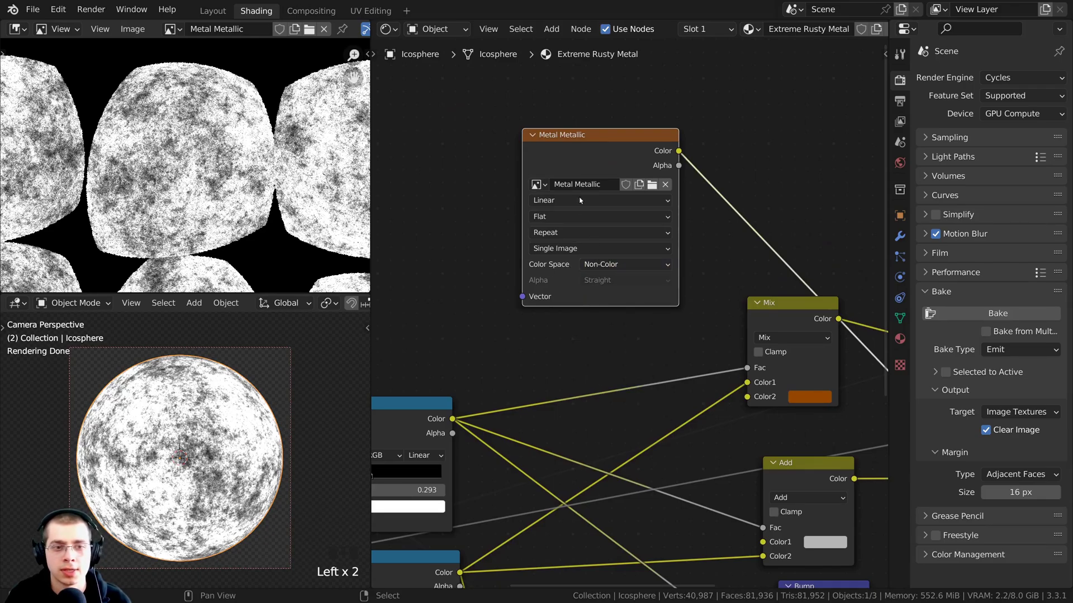
drag(581, 181, 608, 450)
scroll(602, 414, down, 3)
middle_drag(602, 414, 473, 303)
drag(491, 304, 428, 156)
Reconnect the Principled BSDF to the Material Output's Surface and inspect the rusty metal with the baked Metallic input.
scroll(724, 228, down, 1)
middle_drag(724, 228, 544, 278)
scroll(543, 278, up, 1)
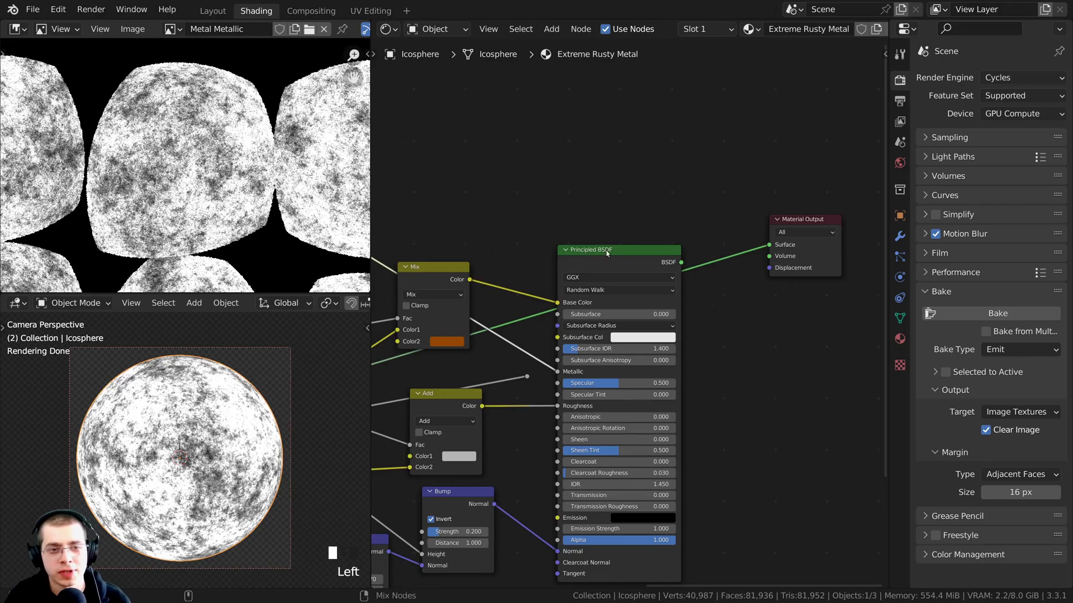
ctrl+shift+click(605, 252)
mouse_move(168, 458)
middle_down()
mouse_move(188, 435)
mouse_move(212, 475)
mouse_move(222, 462)
mouse_move(160, 437)
mouse_move(175, 495)
mouse_move(173, 467)
middle_up()
scroll(223, 473, down, 4)
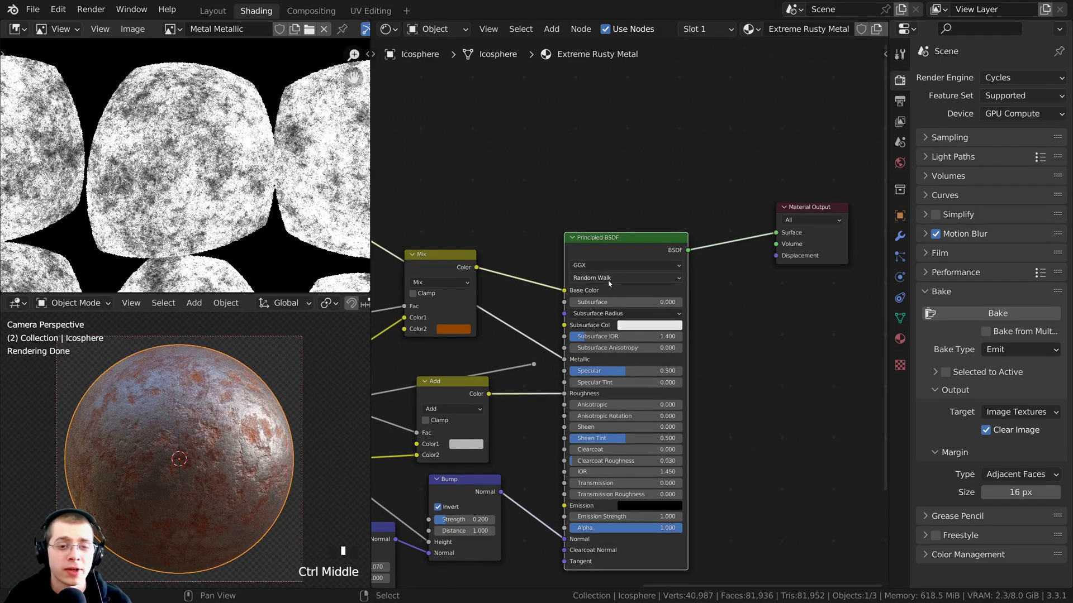
ctrl+middle_drag(609, 283, 626, 194)
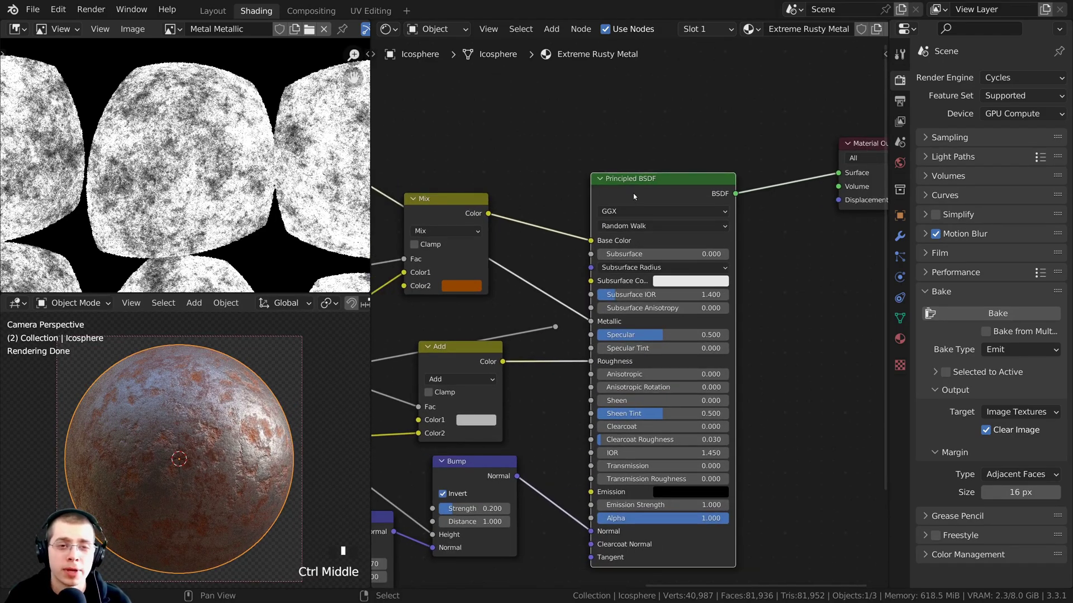
ctrl+middle_drag(462, 239, 535, 179)
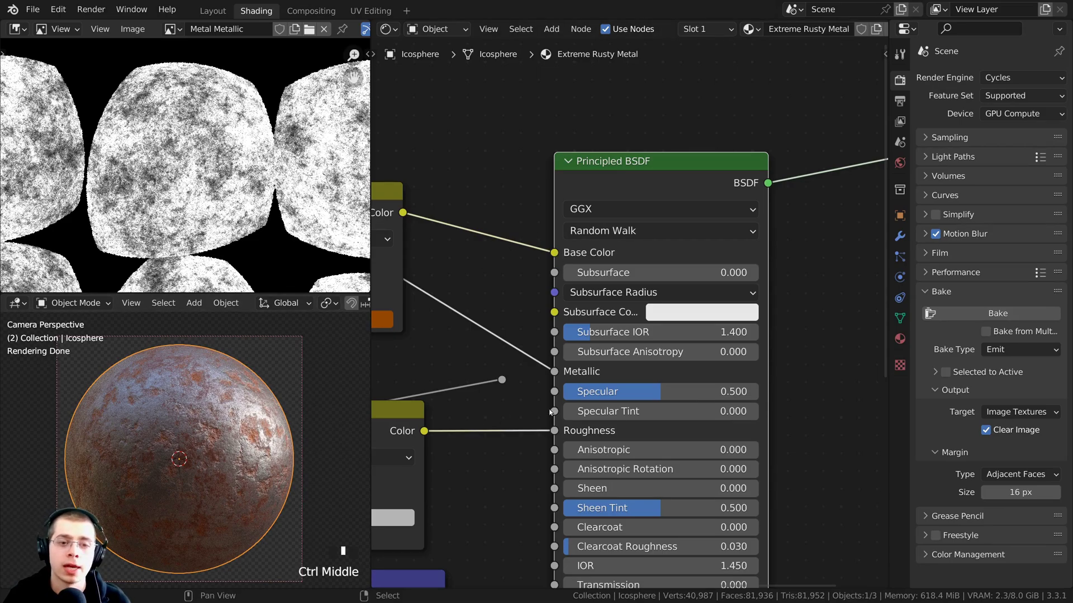
scroll(586, 387, up, 1)
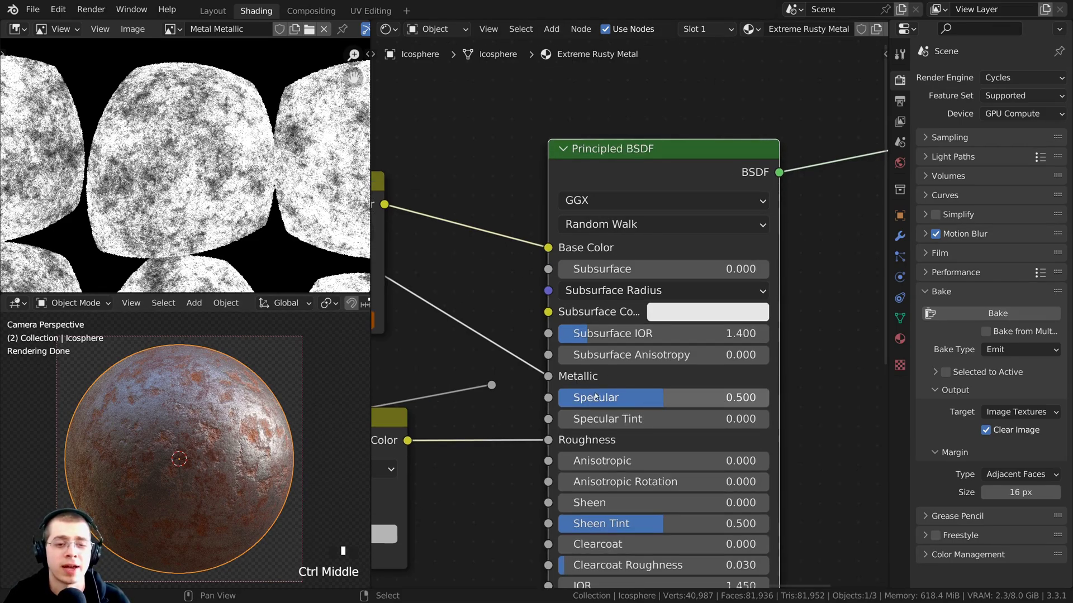
scroll(234, 190, down, 2)
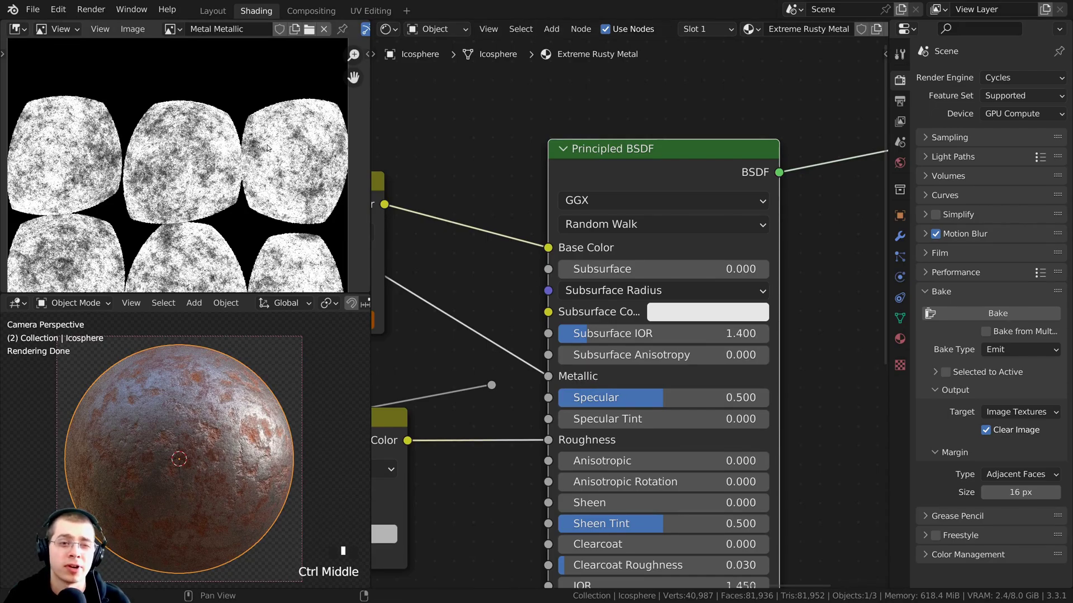
Set the bake type to Diffuse and turn off the Direct and Indirect contributions so that only Color is baked.
scroll(464, 209, down, 2)
scroll(590, 259, up, 2)
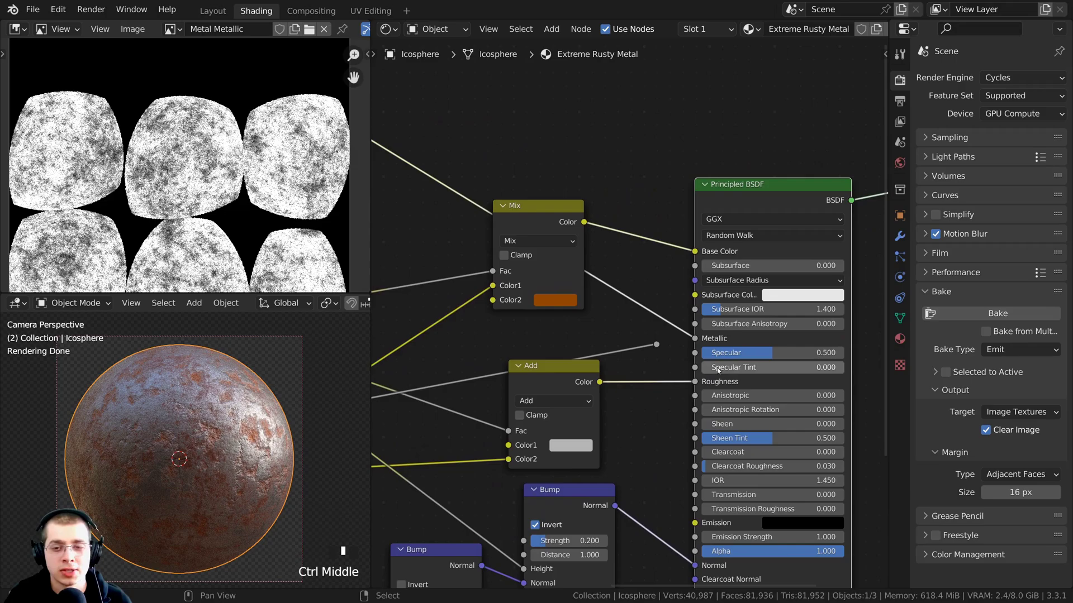
scroll(716, 366, up, 1)
middle_drag(716, 367, 648, 360)
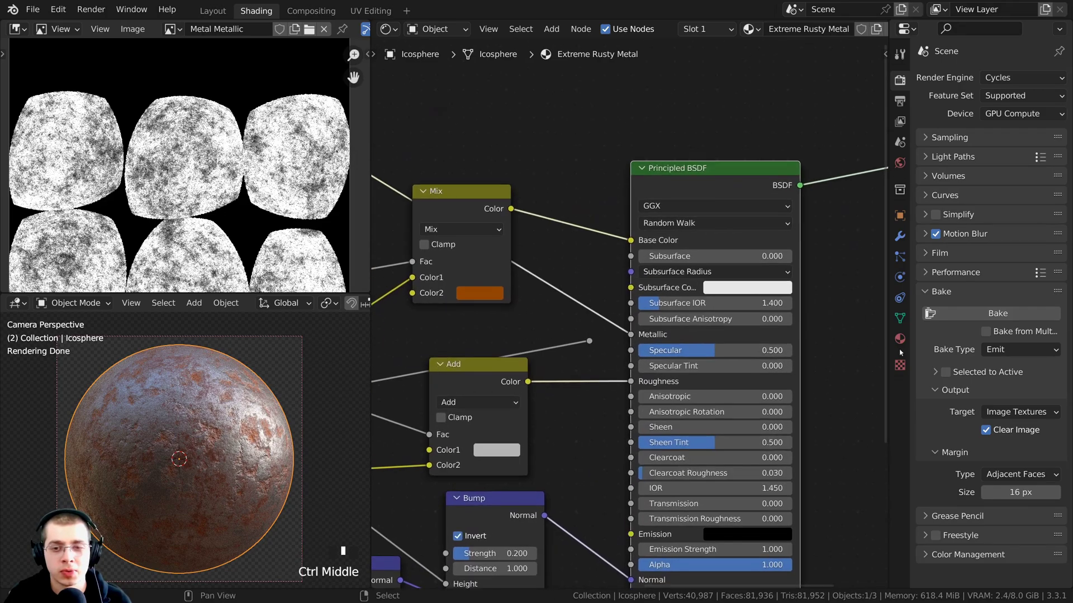
click(997, 351)
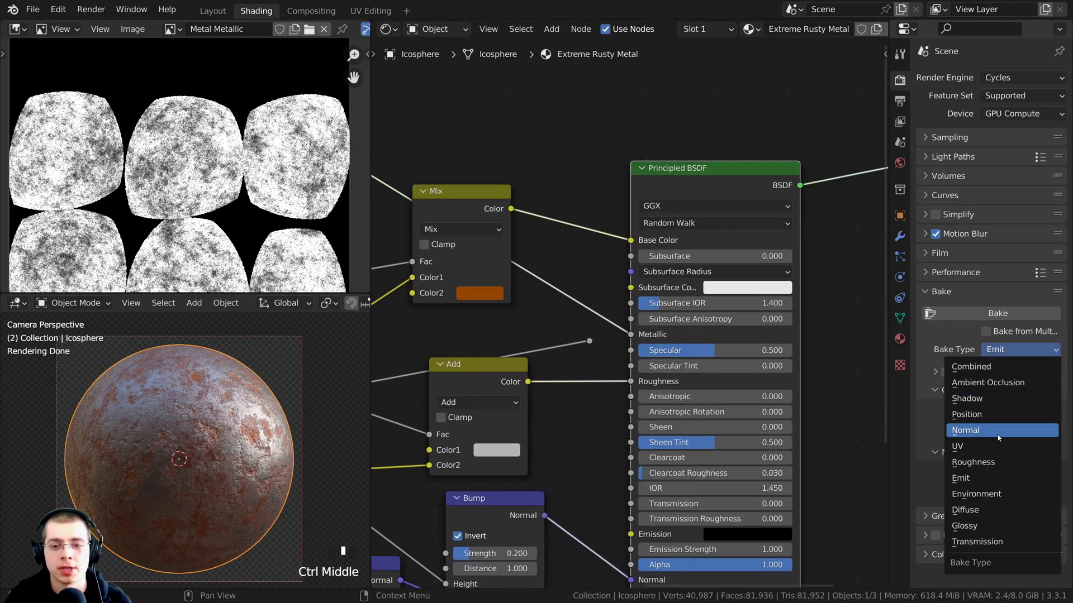
click(969, 510)
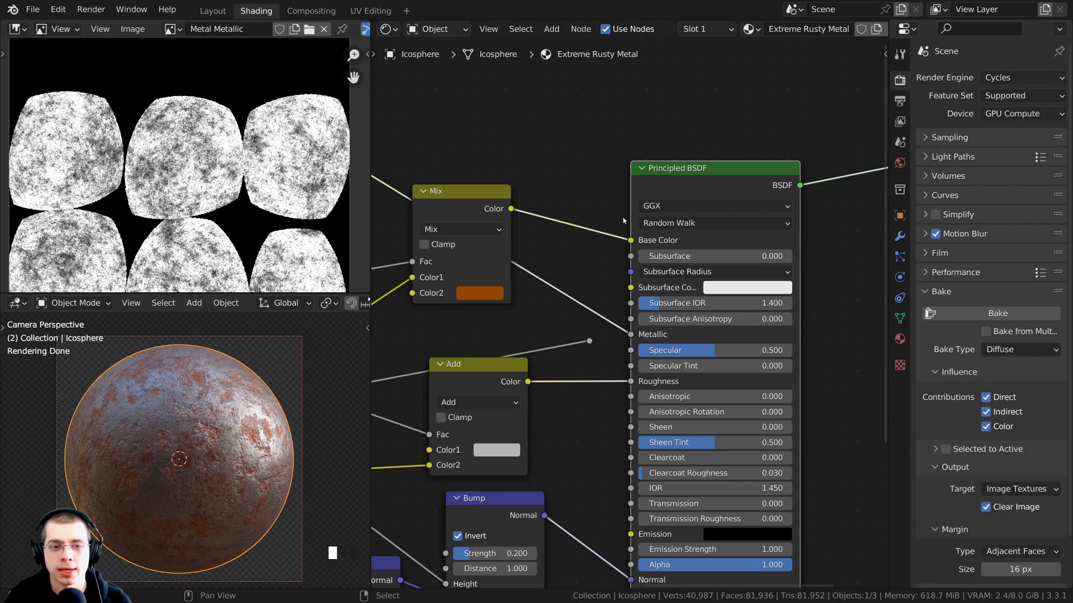
drag(887, 332, 810, 332)
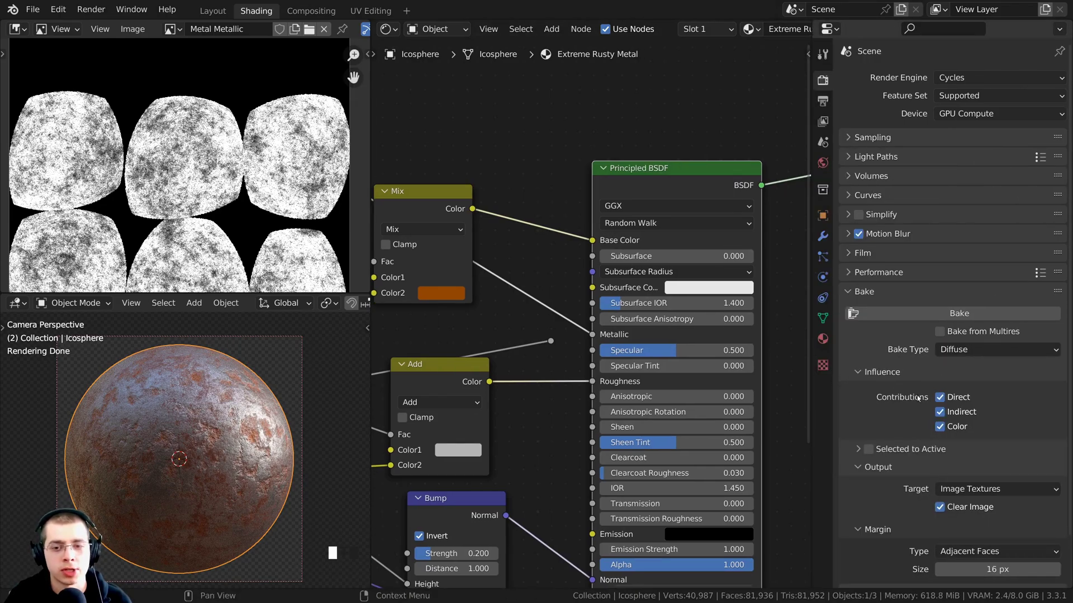
click(939, 397)
click(939, 411)
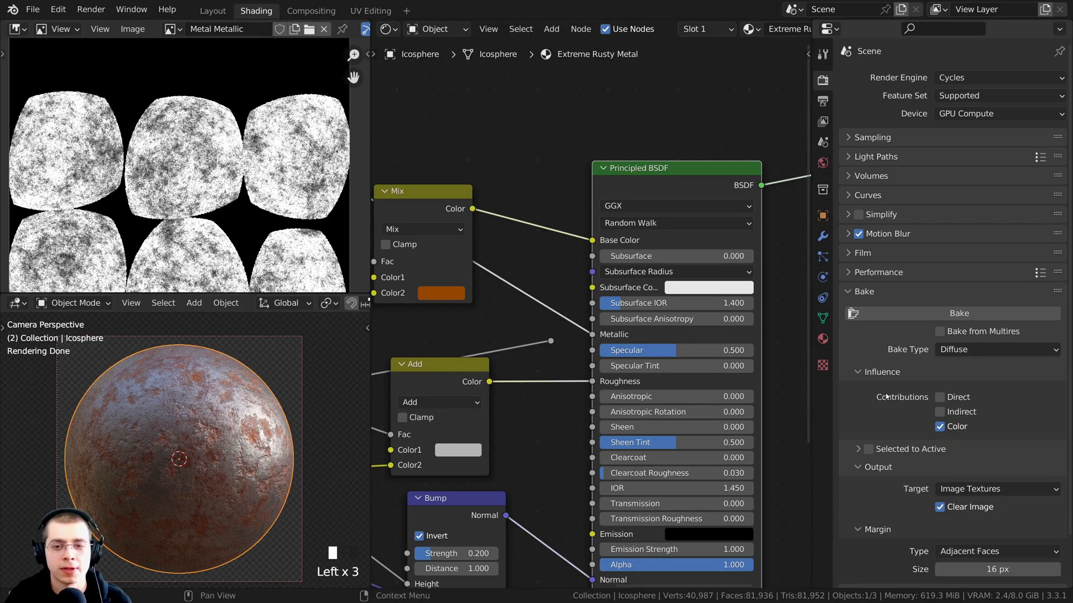
Add an Image Texture node above the Principled BSDF.
scroll(559, 202, down, 1)
key(shift+a)
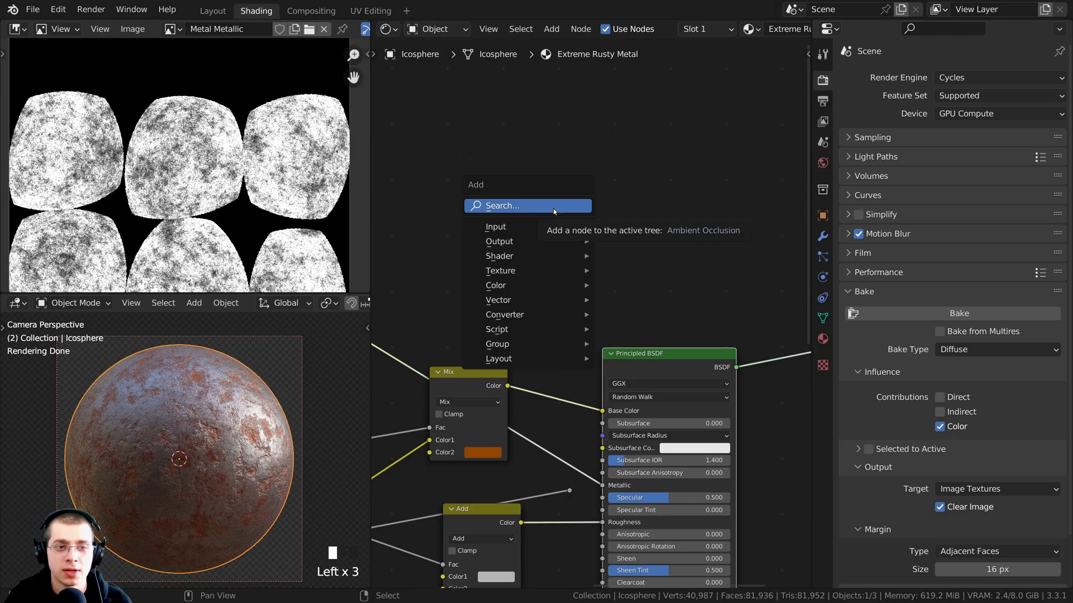
click(553, 205)
text(ima)
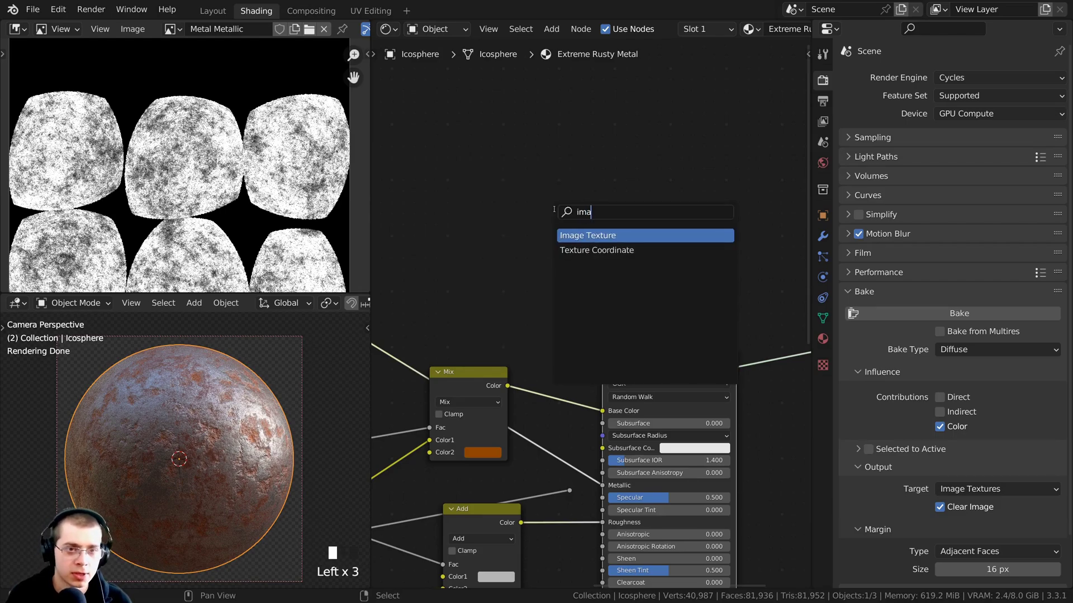
click(597, 237)
click(578, 238)
scroll(575, 238, up, 2)
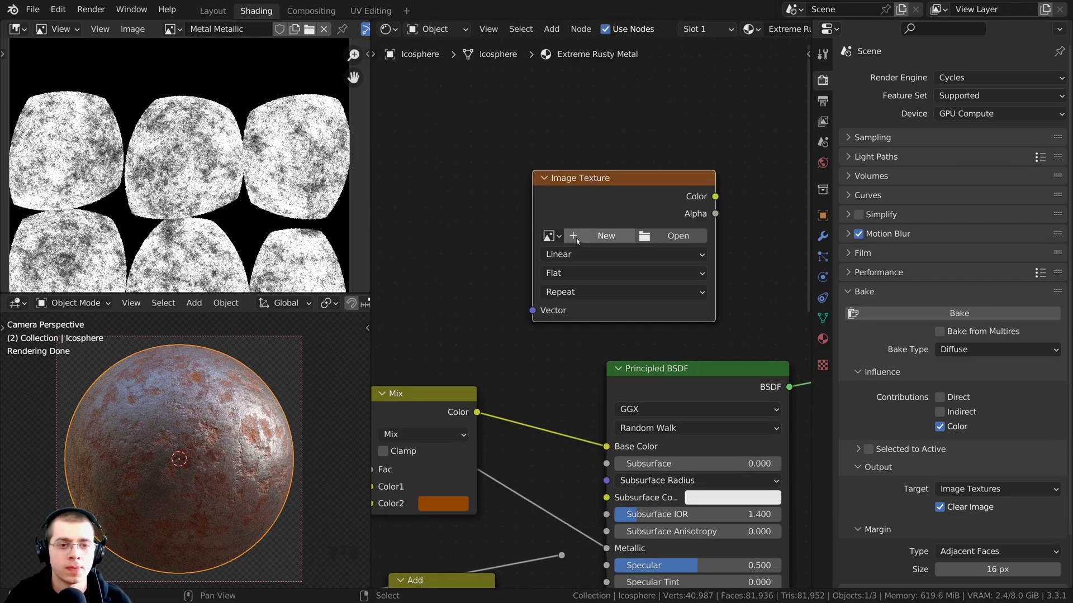
Create a 4096 × 4096 px image named Color in the new Image Texture node and adjust the node's position slightly.
click(582, 239)
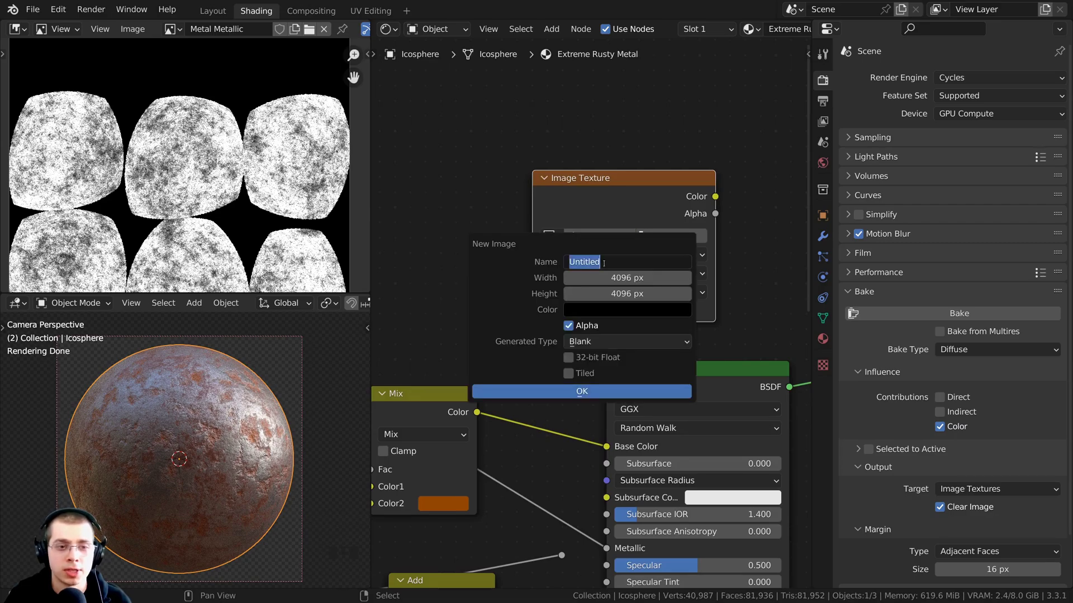
text(Color)
click(602, 262)
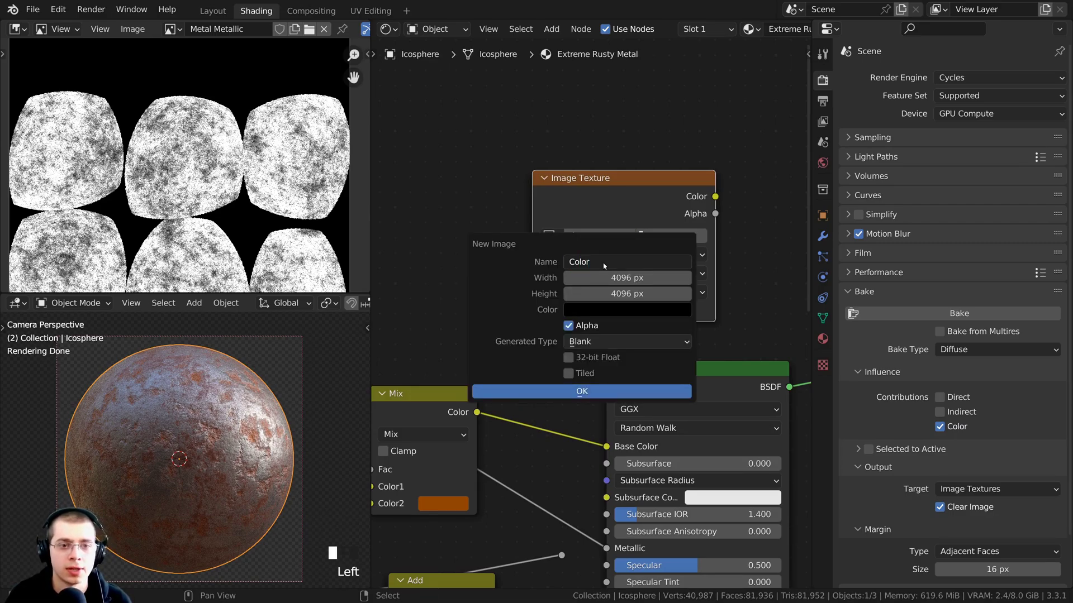
click(601, 394)
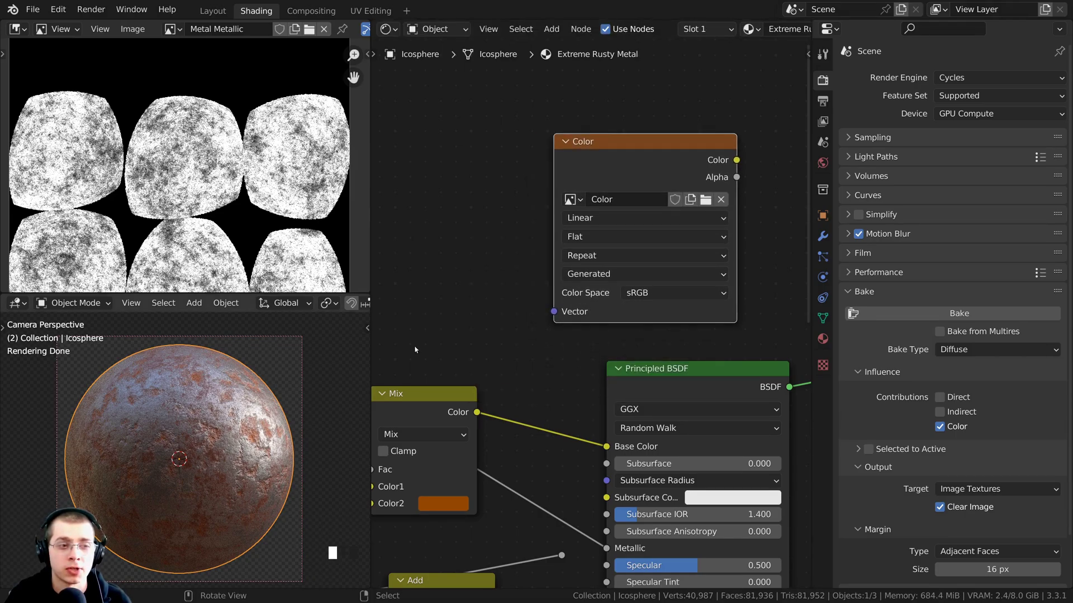
drag(626, 188, 634, 189)
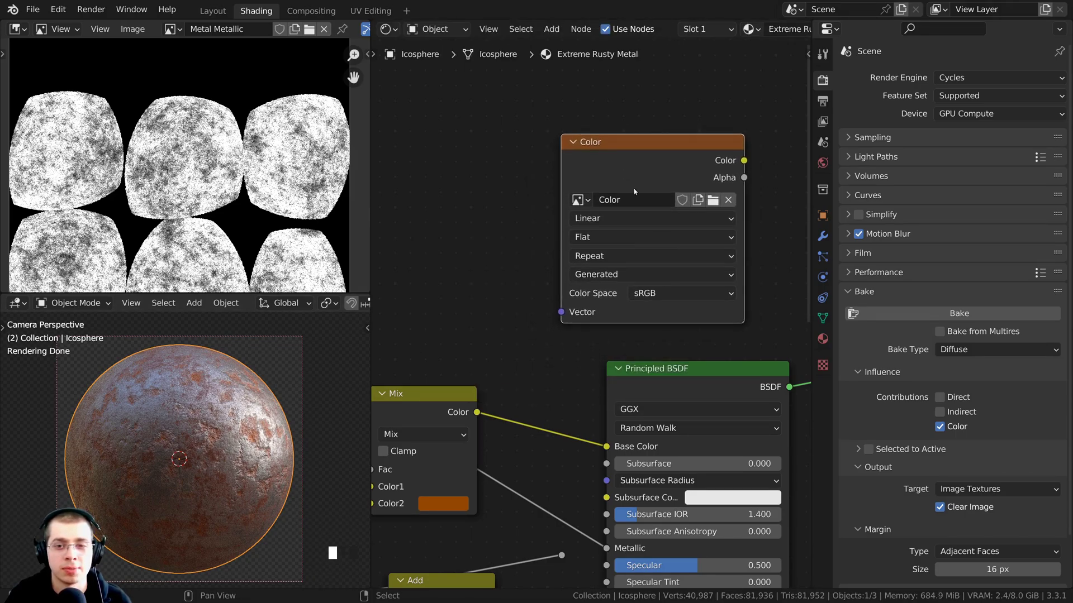
Bake the material's diffuse color to the Color image with the Metallic map still connected and inspect the baked map.
click(913, 318)
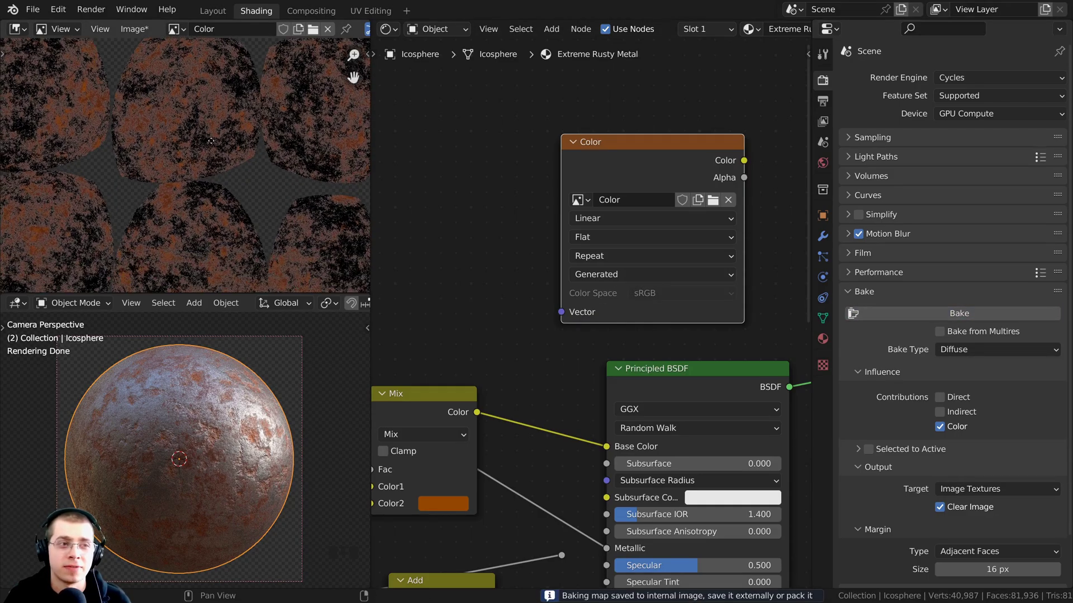
scroll(188, 155, up, 5)
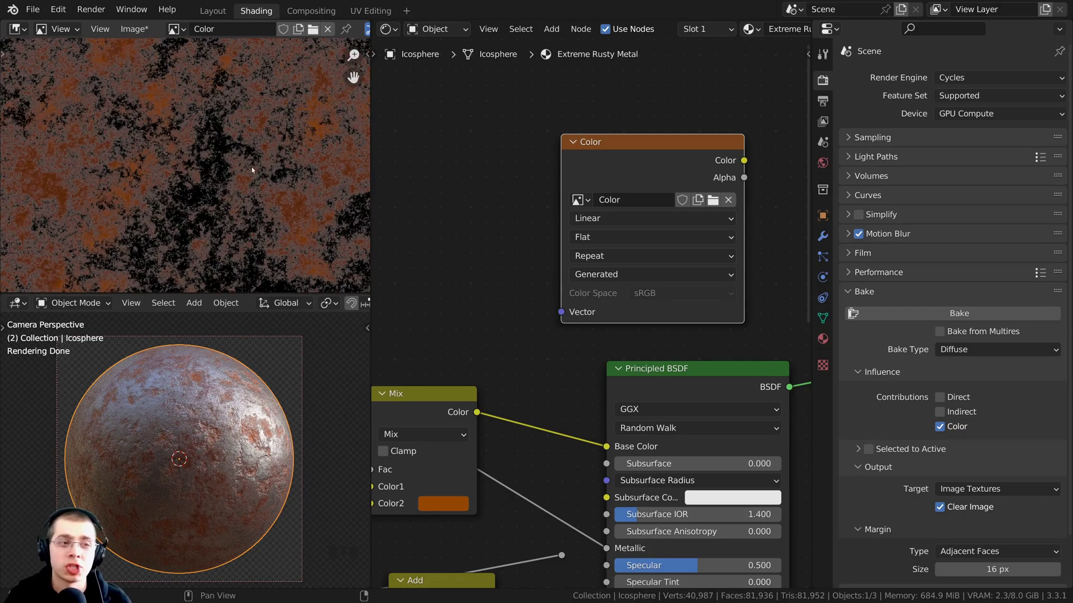
scroll(224, 129, down, 2)
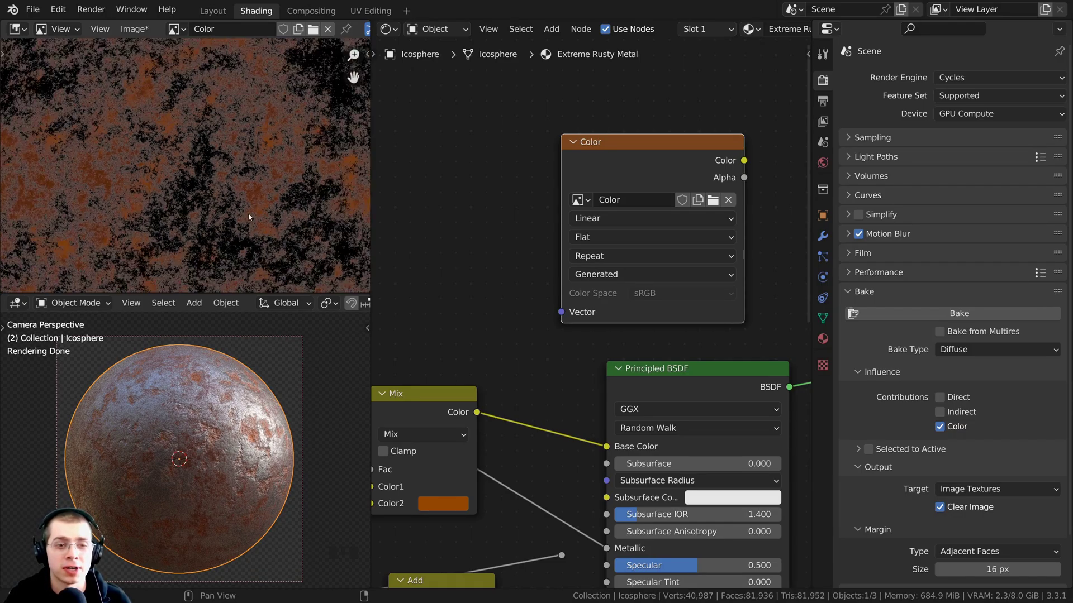
Disconnect the Metal Metallic image's link from the Principled BSDF's Metallic input and set Metallic to 1.000.
middle_drag(609, 554, 595, 311)
drag(594, 308, 561, 305)
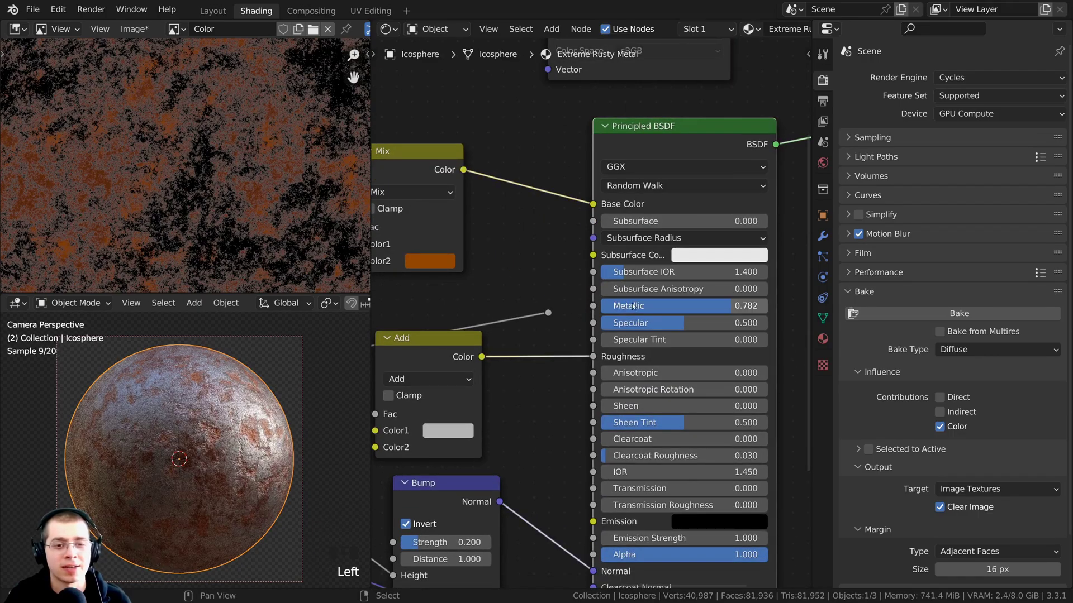
drag(631, 306, 718, 305)
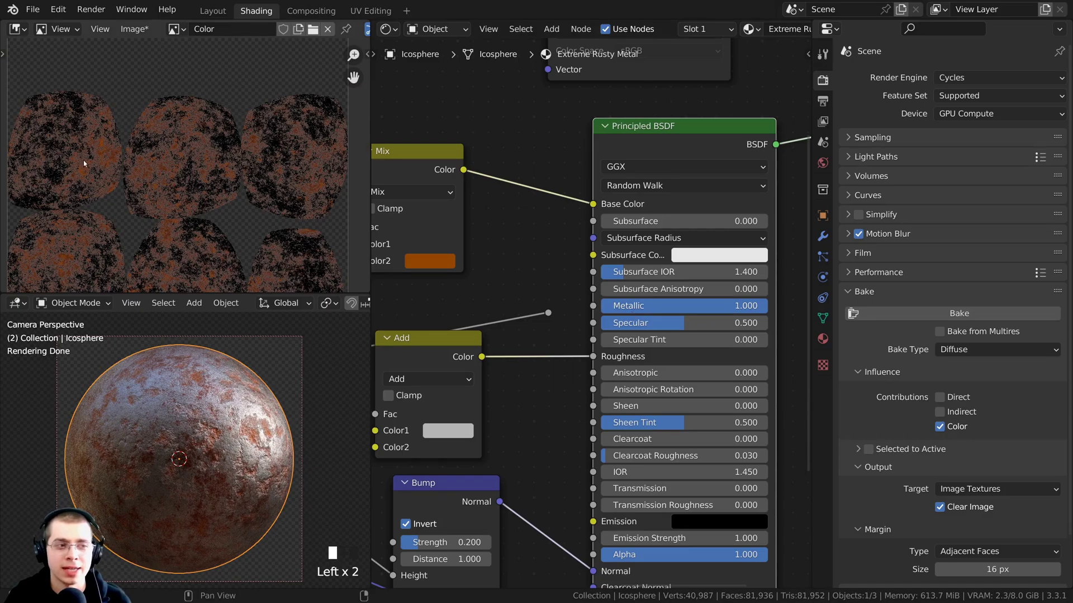
Preview the Mix node's color output on the sphere and compare it with the dark areas of the baked Color image.
scroll(156, 134, up, 6)
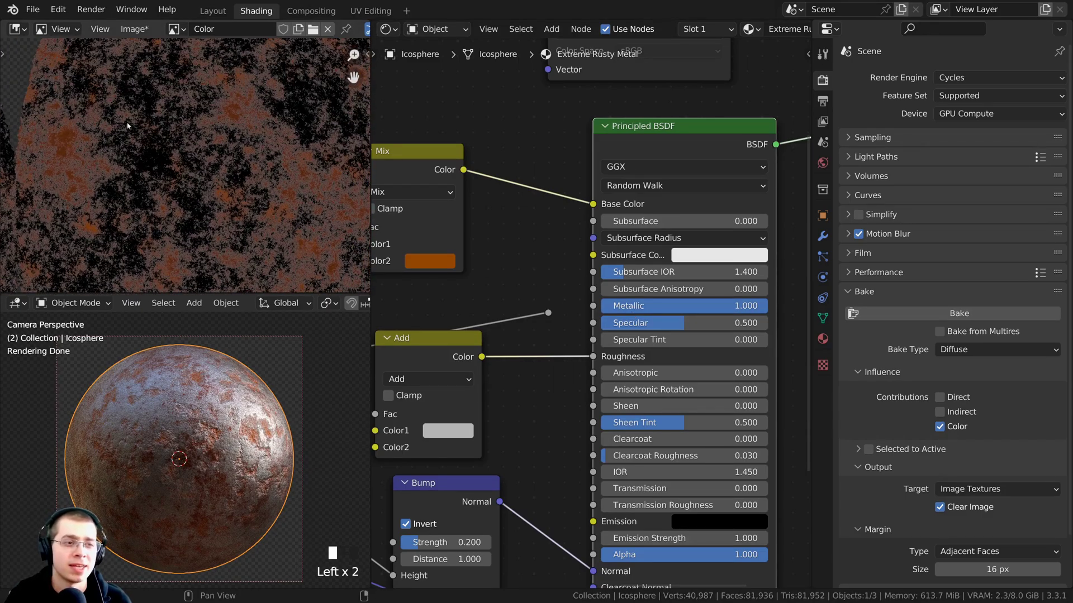
scroll(459, 219, down, 1)
middle_drag(459, 220, 454, 260)
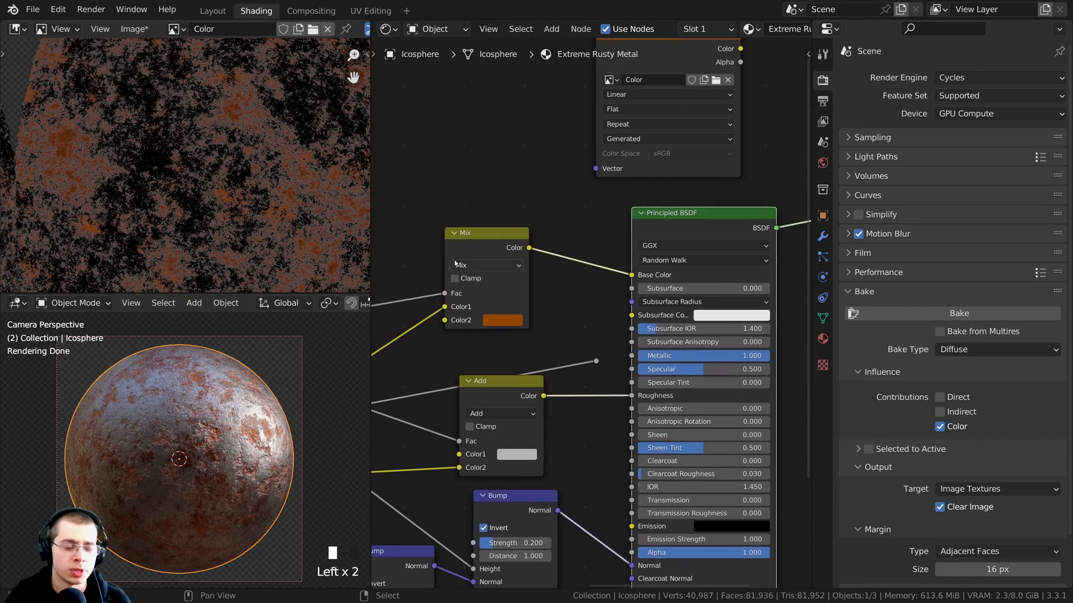
ctrl+shift+click(480, 247)
scroll(150, 371, up, 4)
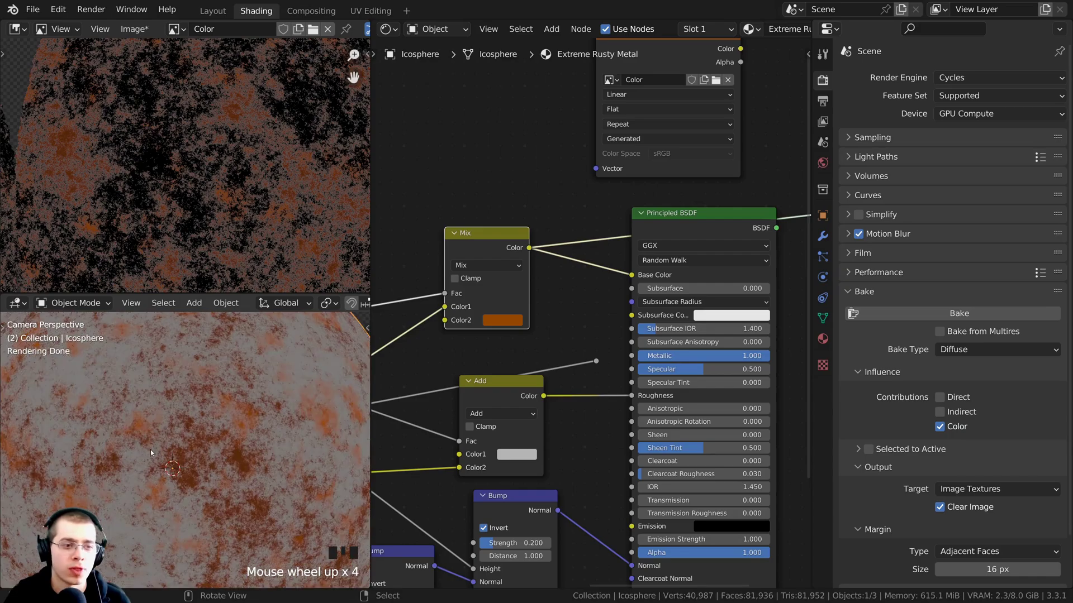
scroll(587, 321, down, 1)
middle_drag(586, 321, 546, 307)
scroll(596, 278, up, 5)
middle_drag(596, 278, 562, 253)
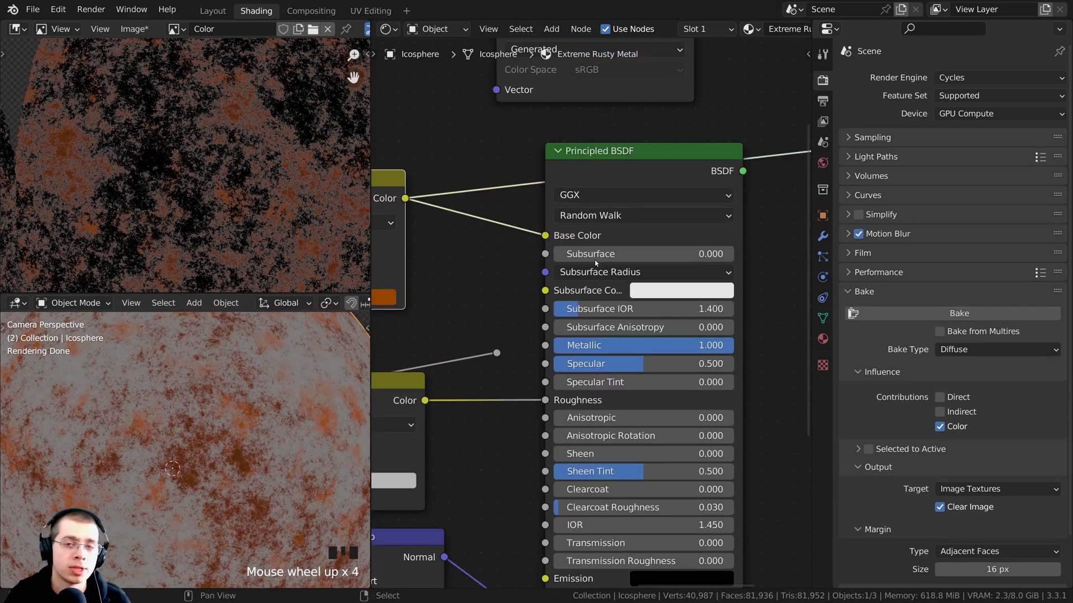
scroll(587, 366, down, 1)
scroll(587, 366, up, 1)
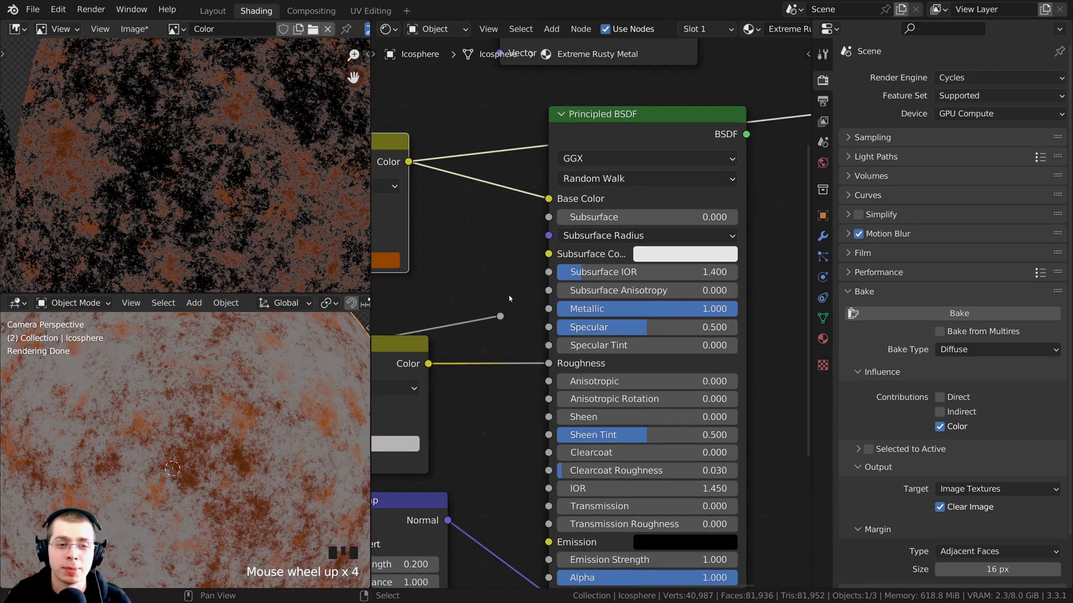
Set the Principled BSDF's Metallic to 0.000 and reconnect the shader to the Material Output's Surface.
drag(679, 312, 638, 309)
scroll(646, 309, down, 4)
middle_drag(646, 308, 574, 356)
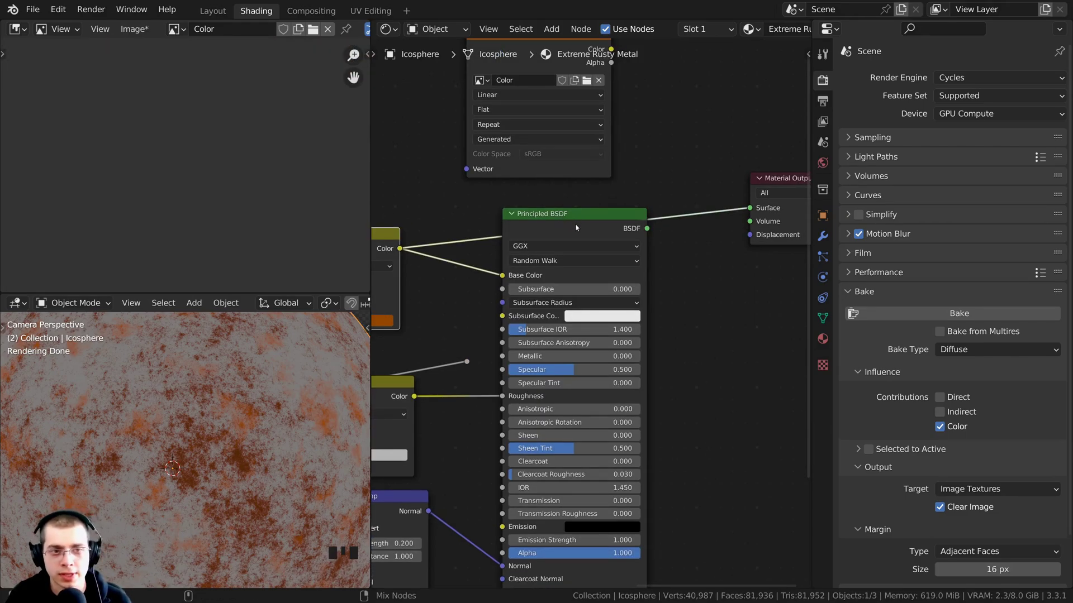
ctrl+shift+click(558, 227)
scroll(519, 229, down, 4)
middle_drag(520, 230, 567, 257)
scroll(199, 446, down, 1)
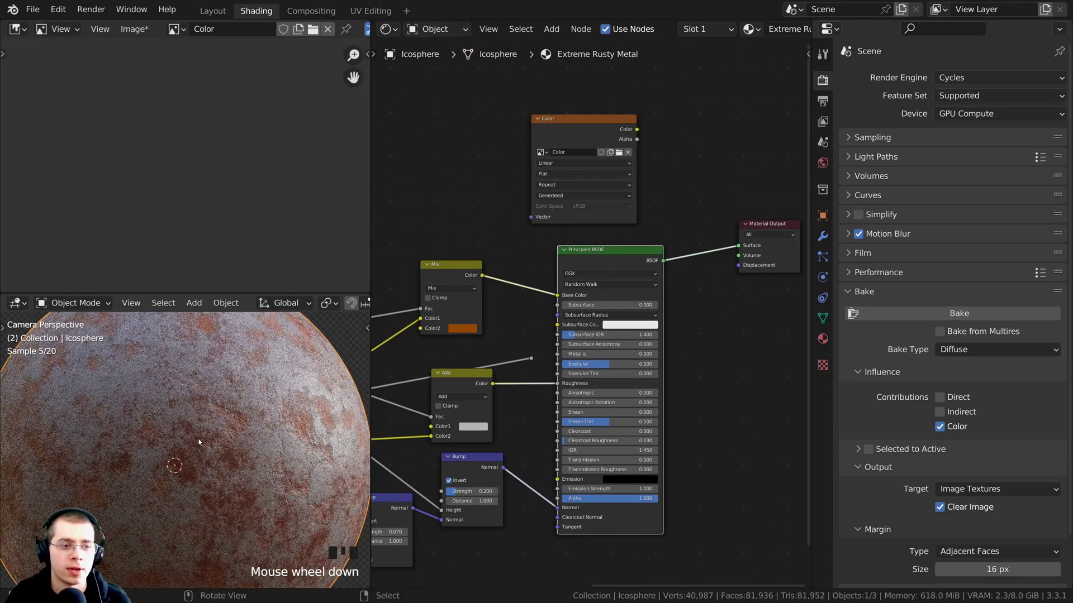
right_click(199, 446)
Select the Color image texture node, shift it slightly, and rebake the diffuse color to the Color image.
scroll(569, 134, up, 6)
middle_drag(560, 106, 557, 227)
drag(560, 127, 593, 137)
middle_drag(575, 161, 552, 128)
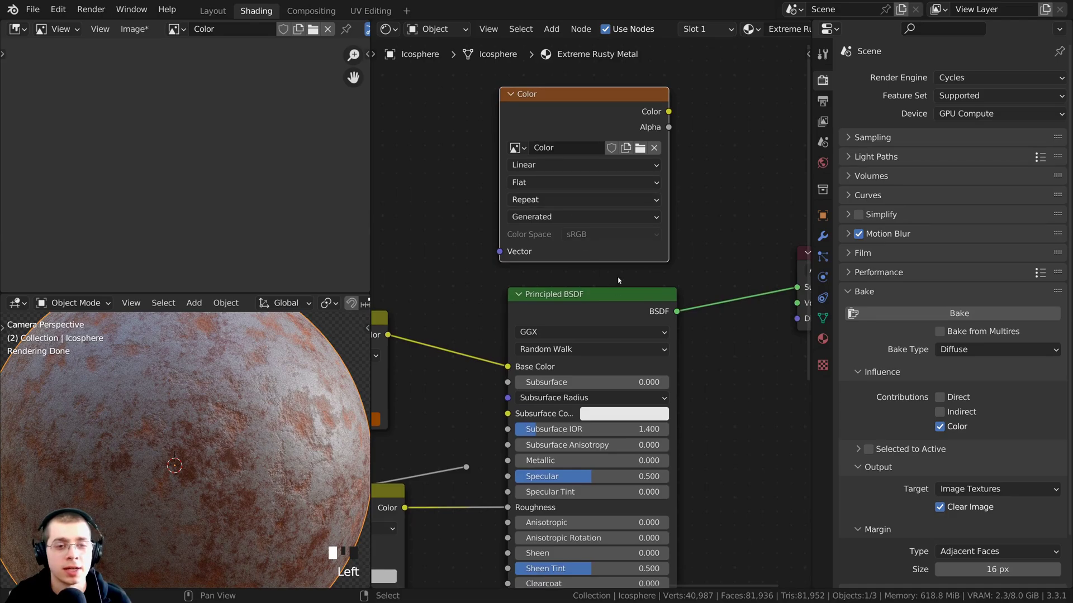
click(937, 314)
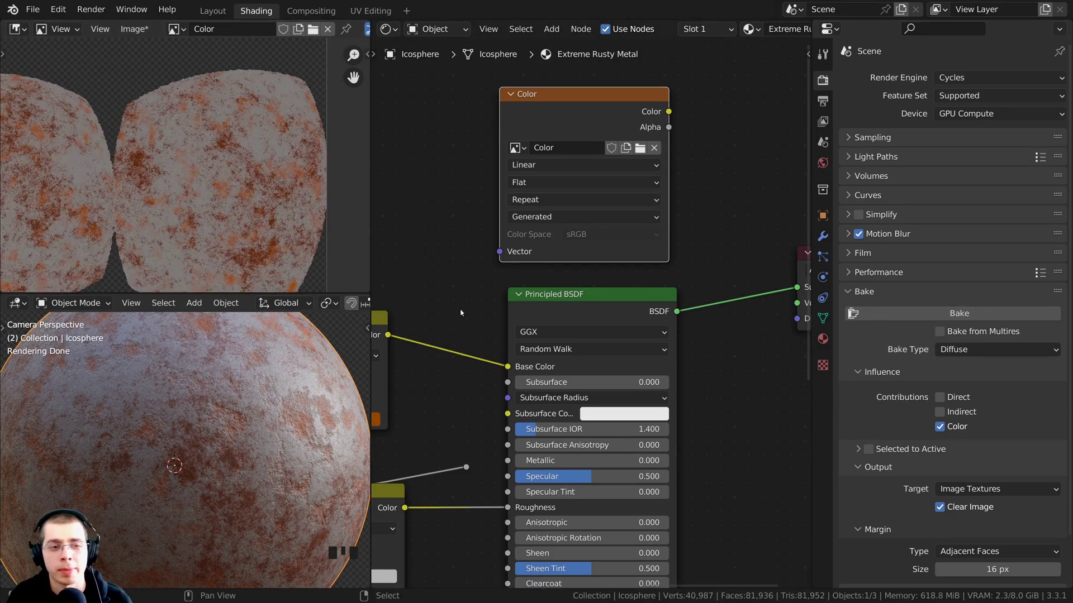
Examine the rebaked Color image up close, checking the rust and metal colors across the UV islands.
scroll(460, 310, down, 3)
middle_drag(460, 310, 614, 265)
scroll(221, 192, down, 2)
middle_drag(221, 192, 163, 214)
scroll(177, 194, up, 5)
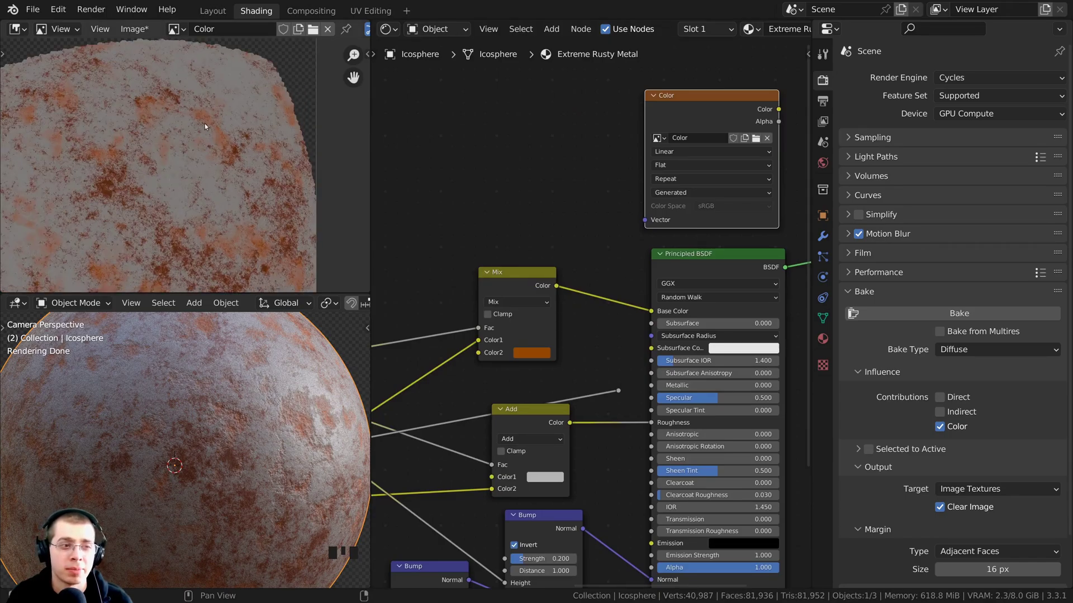
scroll(205, 123, up, 2)
scroll(155, 191, down, 4)
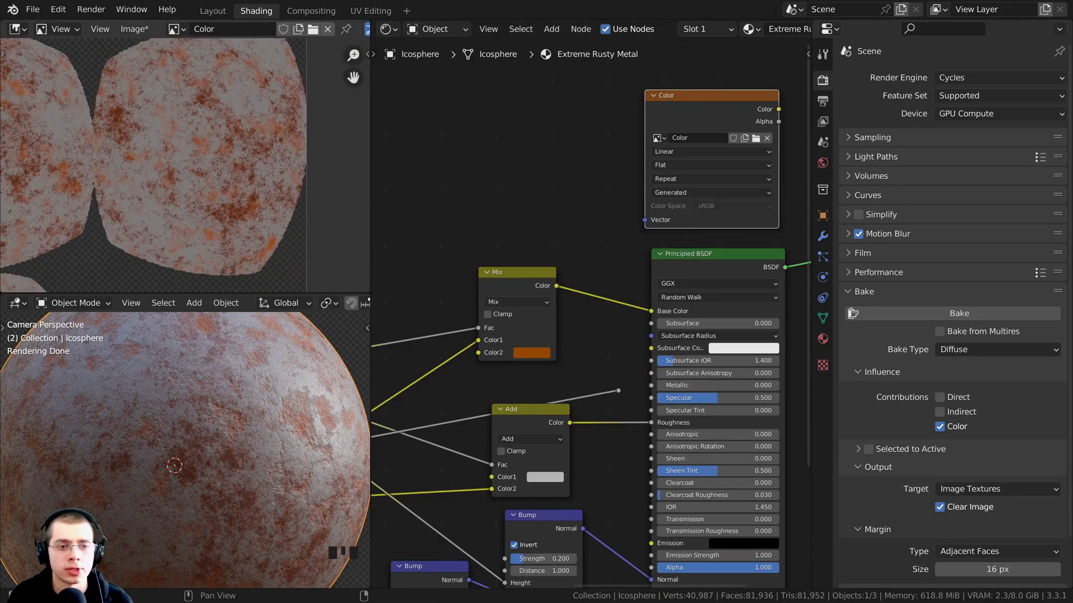
scroll(783, 414, up, 2)
click(139, 31)
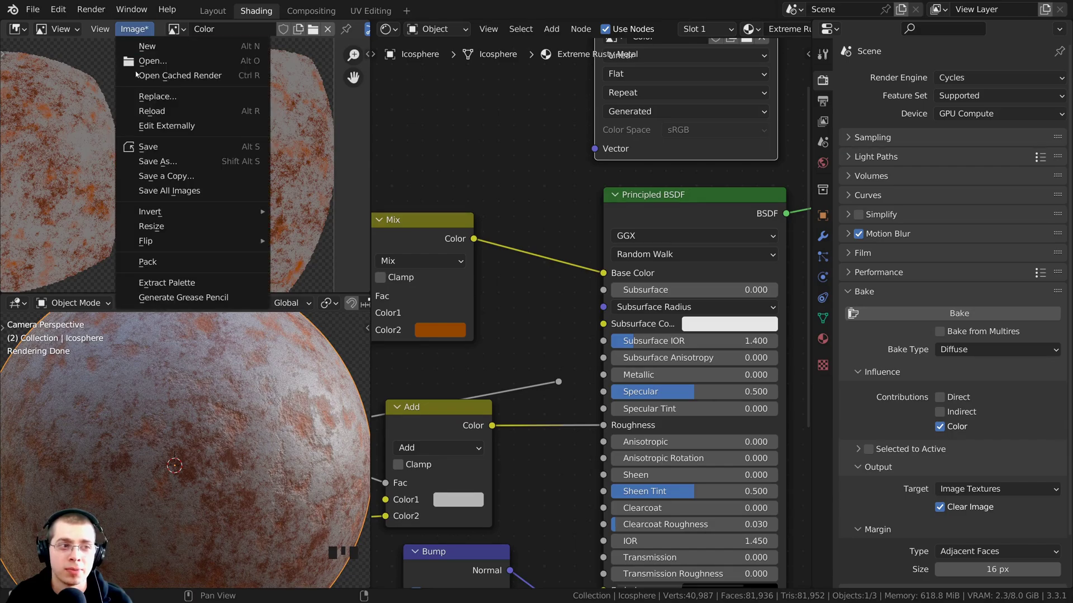
click(173, 161)
middle_drag(175, 157, 144, 158)
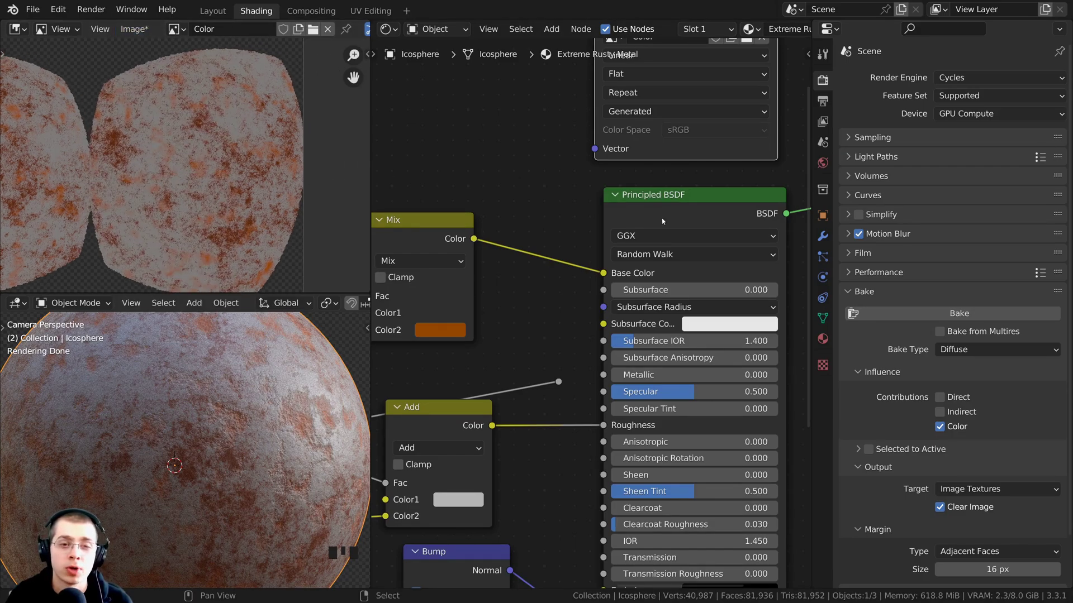
Set Metallic to 1.000, connect the loose reroute's output to the Principled BSDF's Metallic input, and view the sphere.
middle_drag(662, 218, 554, 184)
middle_drag(478, 207, 556, 196)
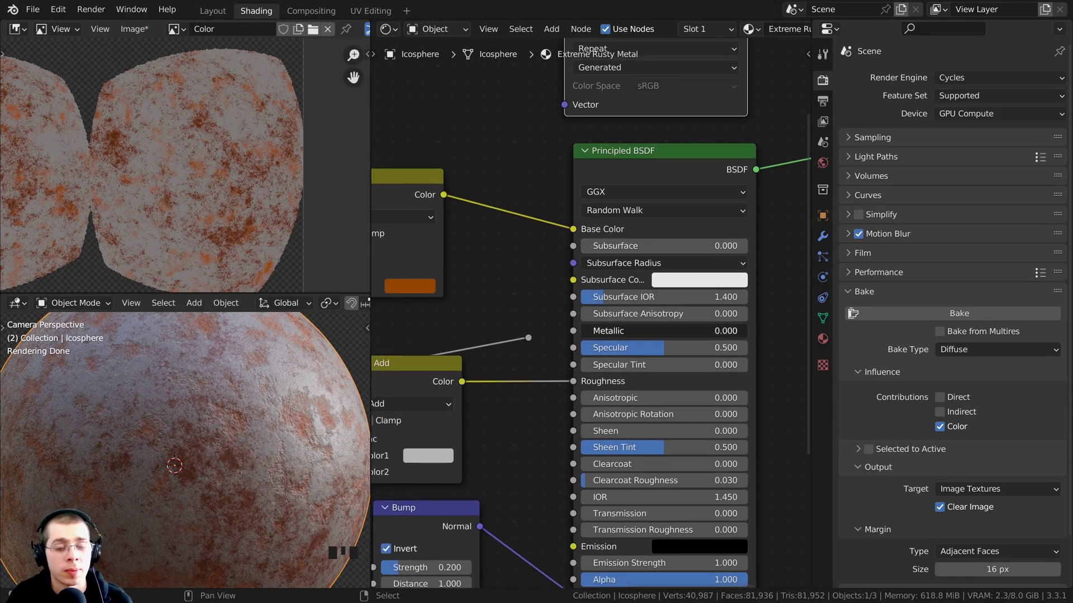
drag(602, 333, 743, 333)
middle_drag(545, 332, 586, 305)
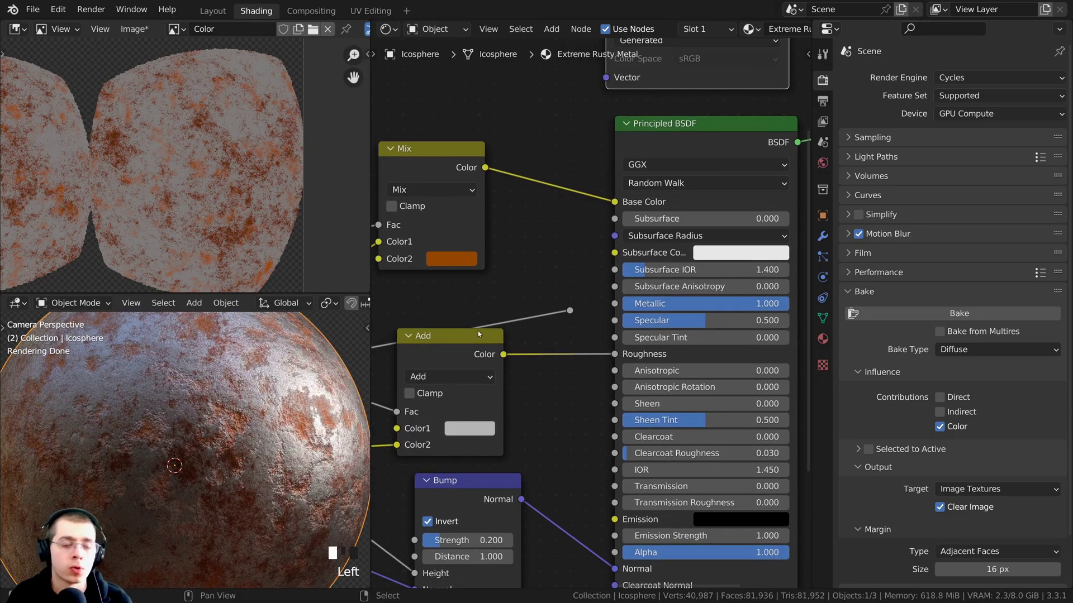
scroll(563, 314, up, 2)
drag(567, 310, 618, 302)
middle_drag(605, 311, 538, 337)
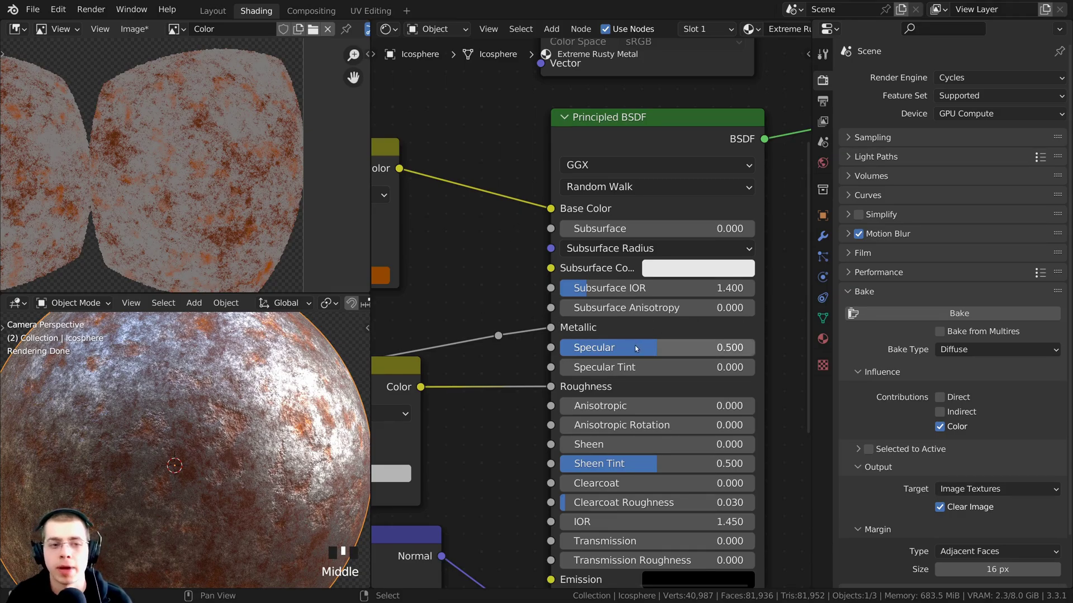
scroll(635, 345, down, 3)
scroll(358, 414, down, 1)
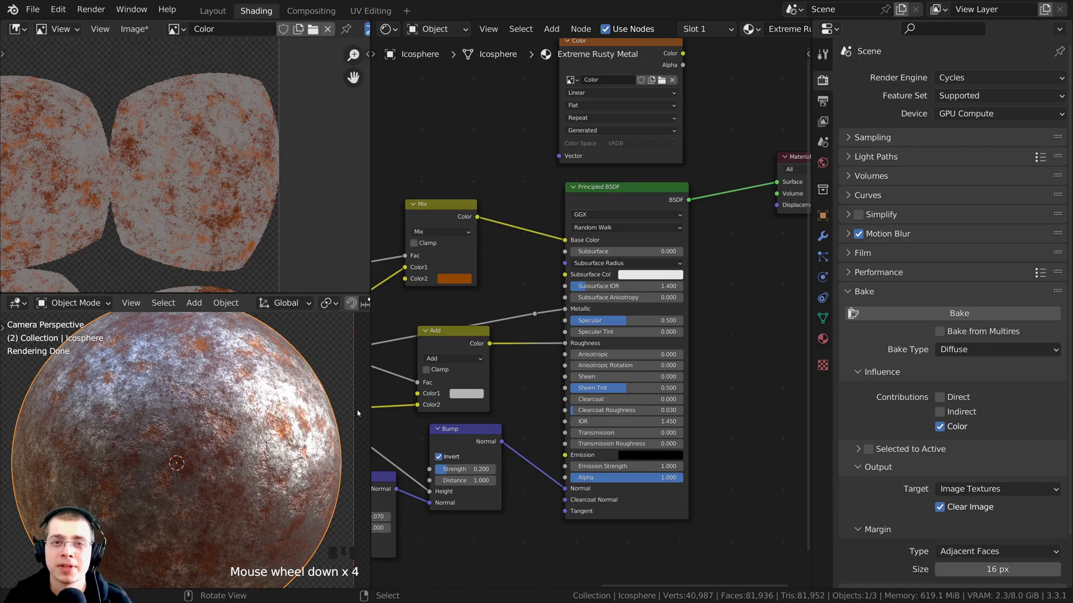